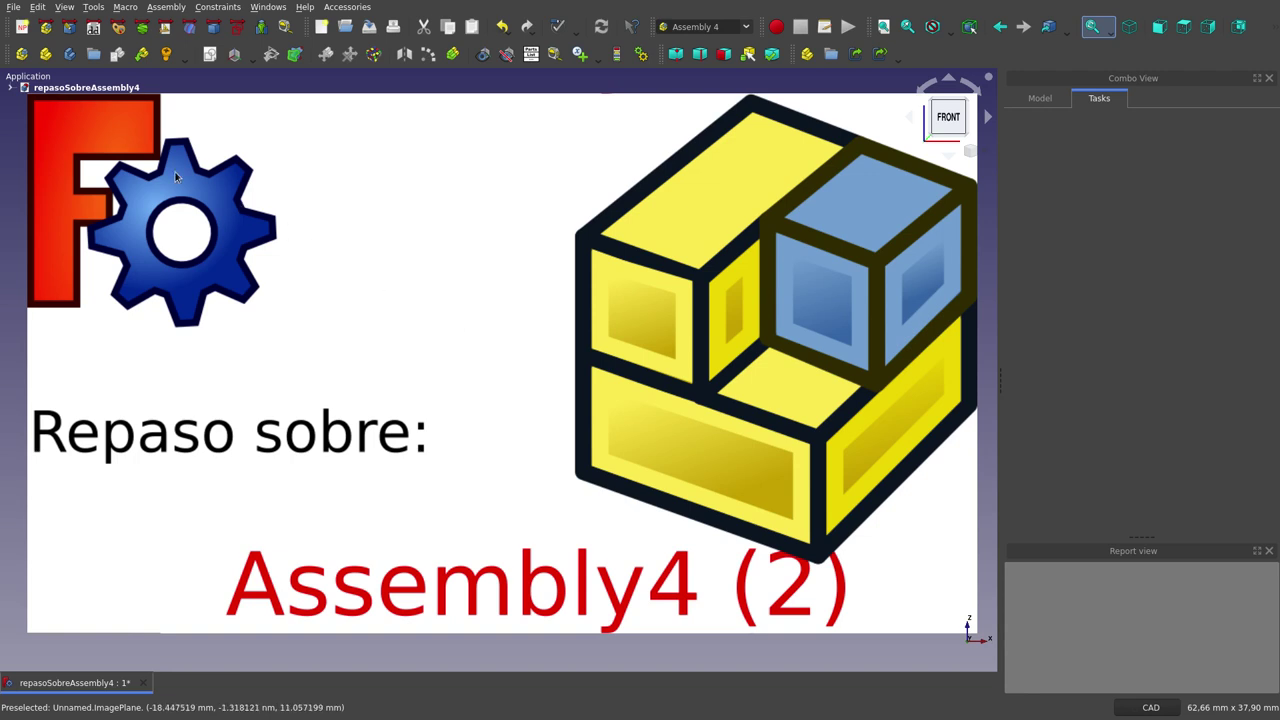
- Expand the document tree and hide the title image plane
{"action": "left_click", "coordinate": [11, 88]}
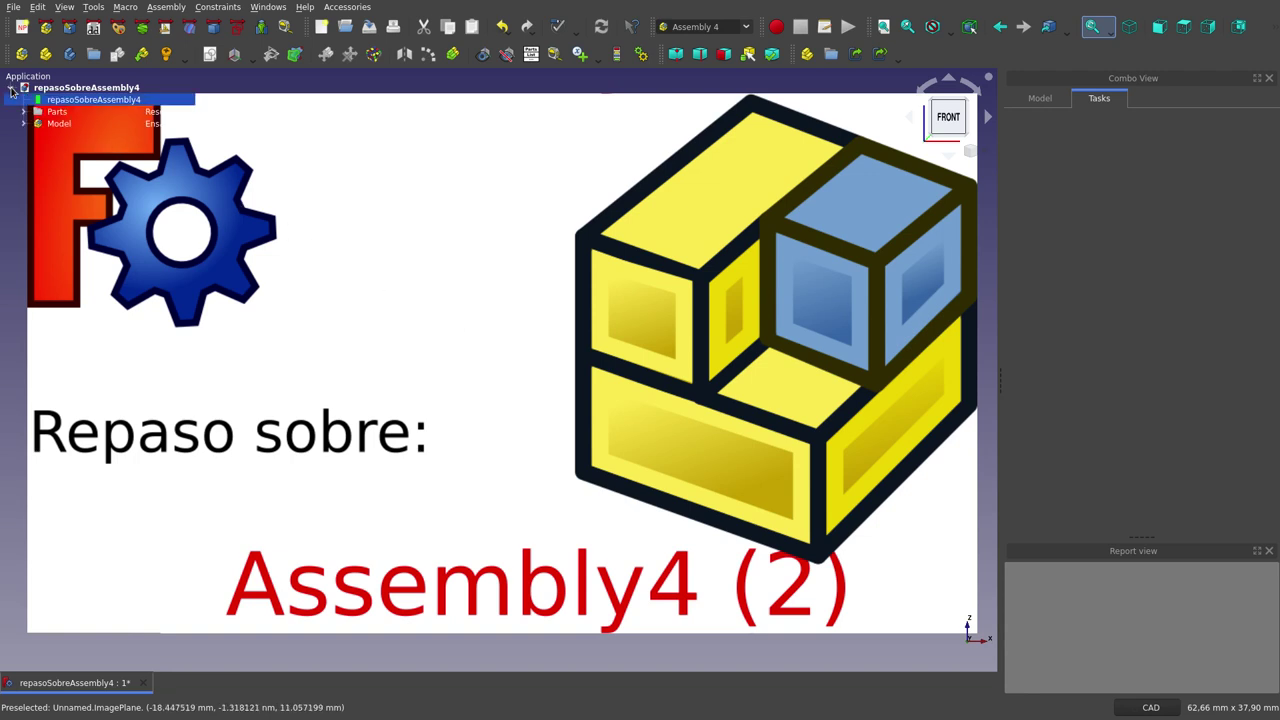
{"action": "key", "text": "space"}
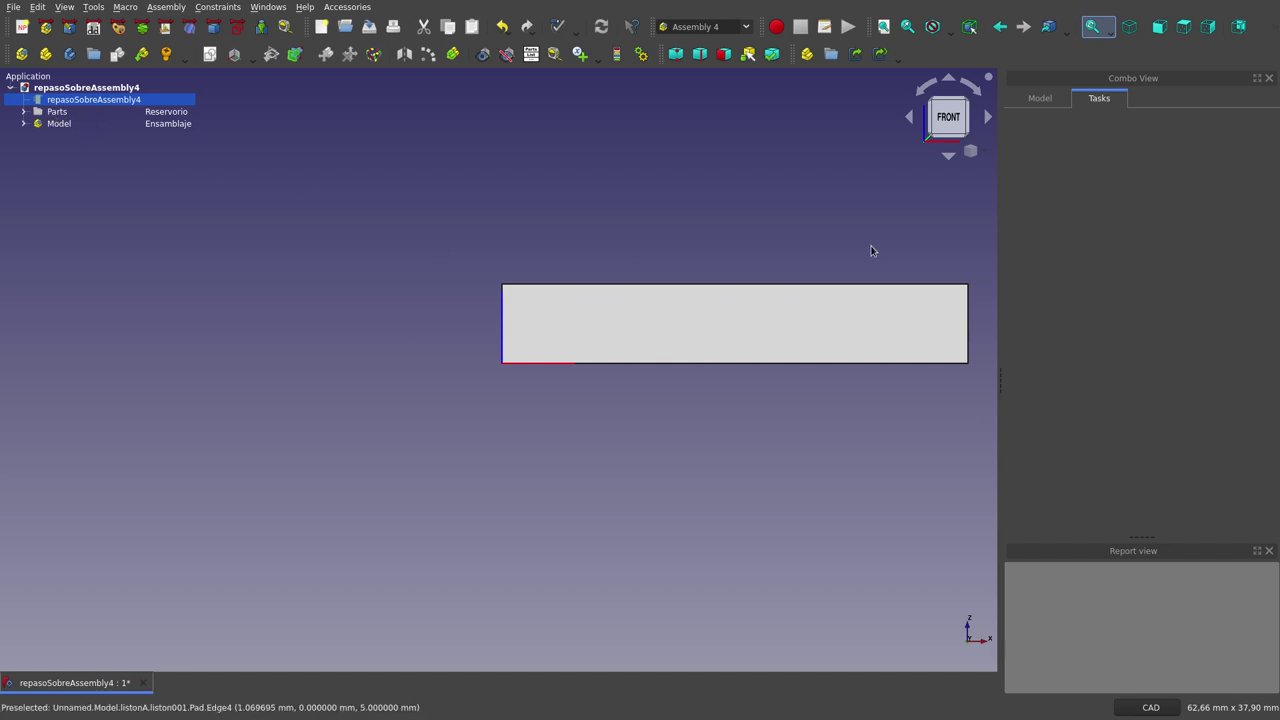
{"action": "scroll", "coordinate": [889, 224], "scroll_direction": "up", "scroll_amount": 2}
{"action": "scroll", "coordinate": [889, 224], "scroll_direction": "down", "scroll_amount": 1}
{"action": "scroll", "coordinate": [838, 238], "scroll_direction": "down", "scroll_amount": 2}
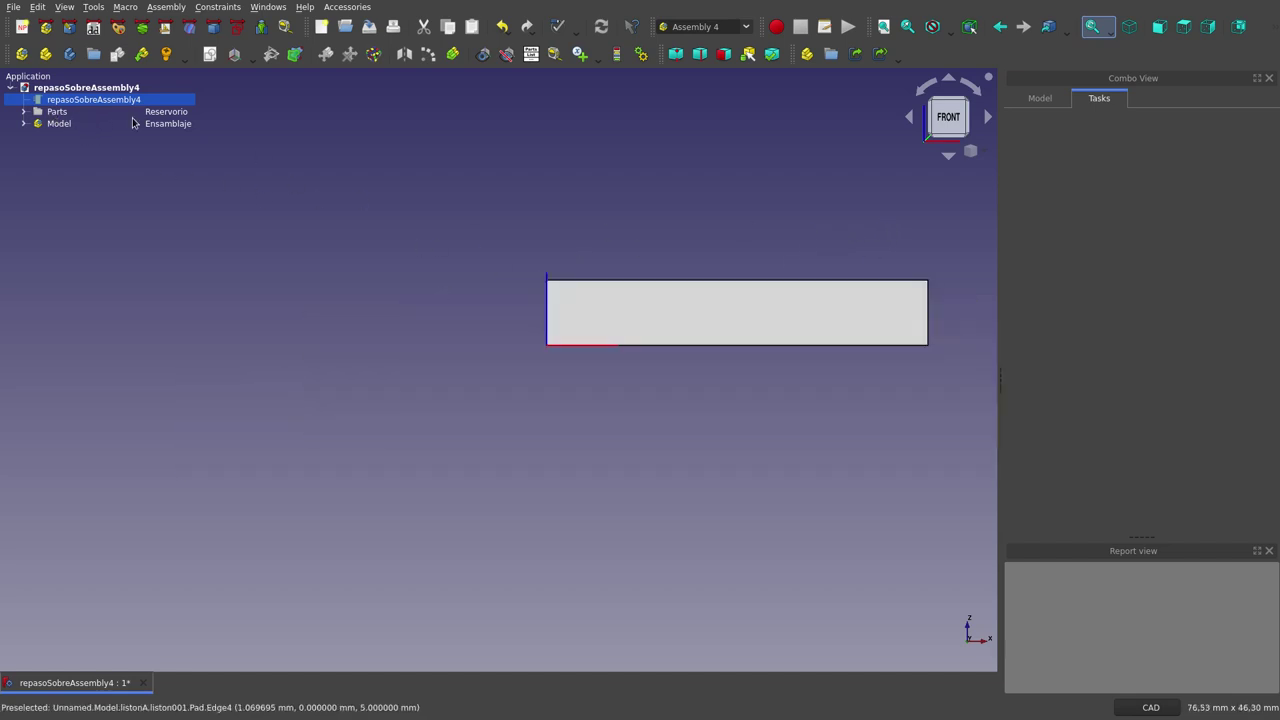
- Expand the Parts group, briefly show it, then hide it again
{"action": "left_click", "coordinate": [34, 123]}
{"action": "left_click", "coordinate": [24, 112]}
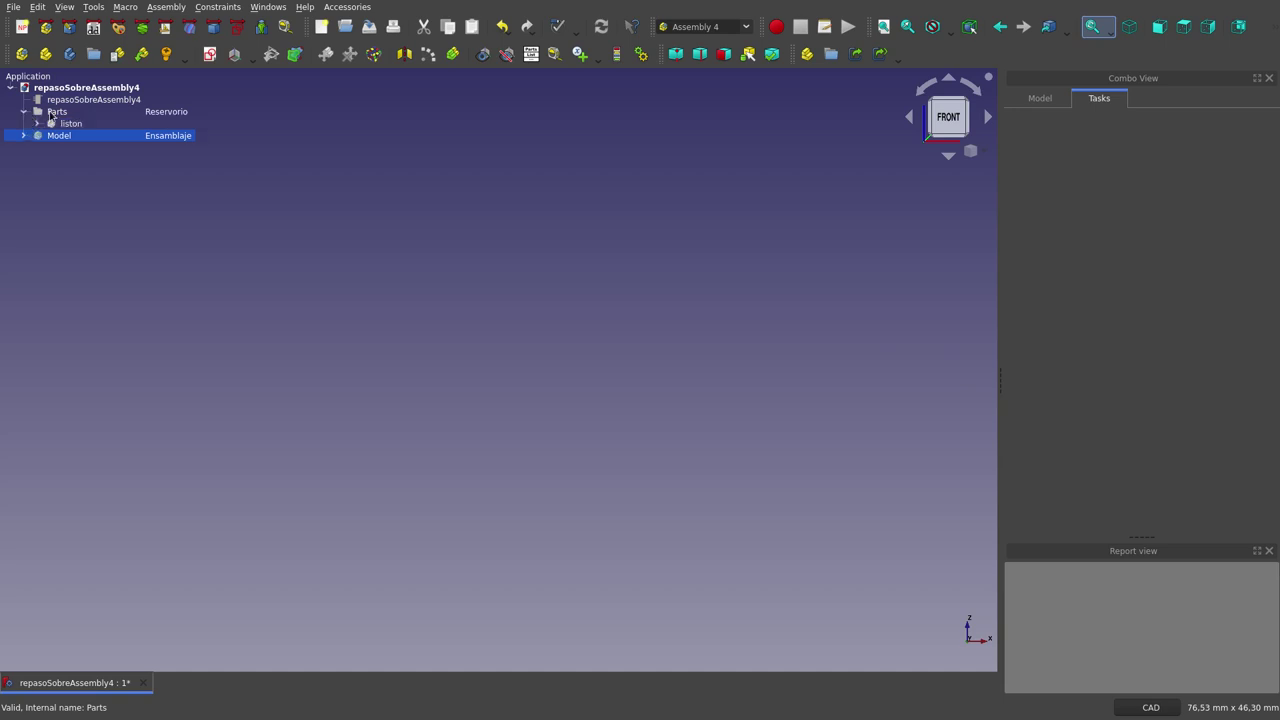
{"action": "left_click", "coordinate": [52, 112]}
{"action": "key", "text": "space"}
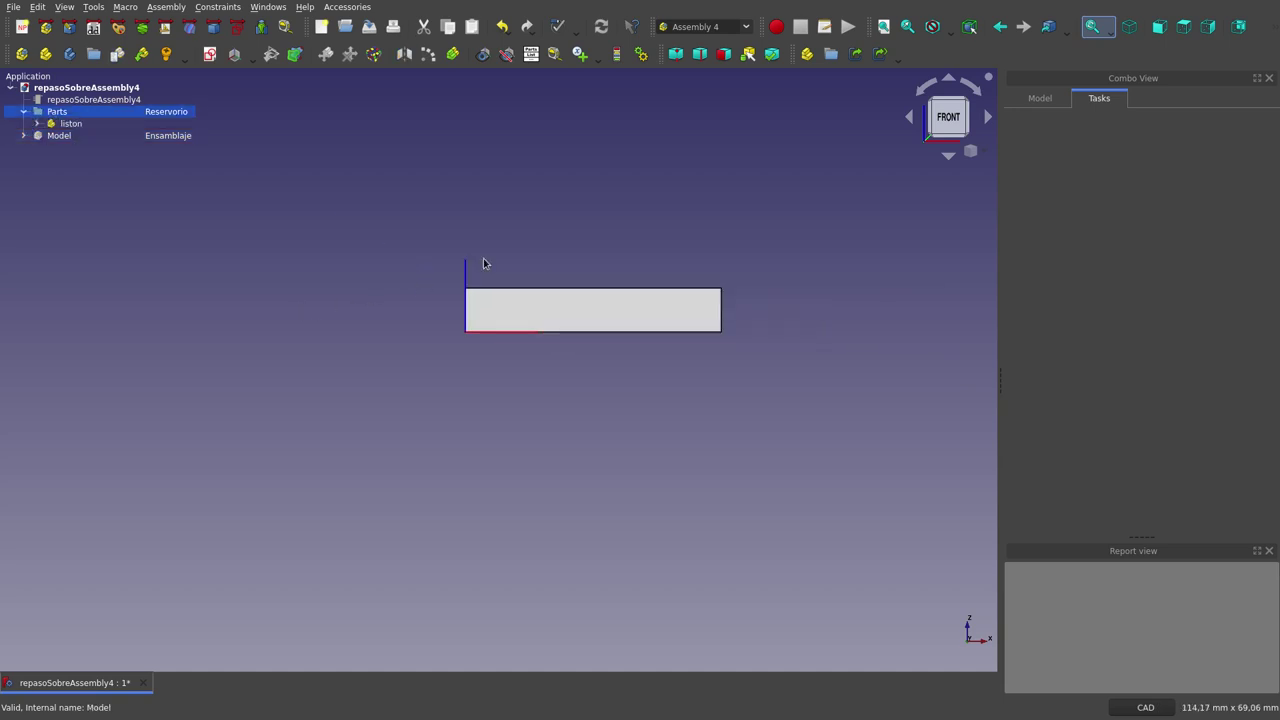
{"action": "scroll", "coordinate": [717, 264], "scroll_direction": "up", "scroll_amount": 1}
{"action": "scroll", "coordinate": [717, 264], "scroll_direction": "up", "scroll_amount": 1}
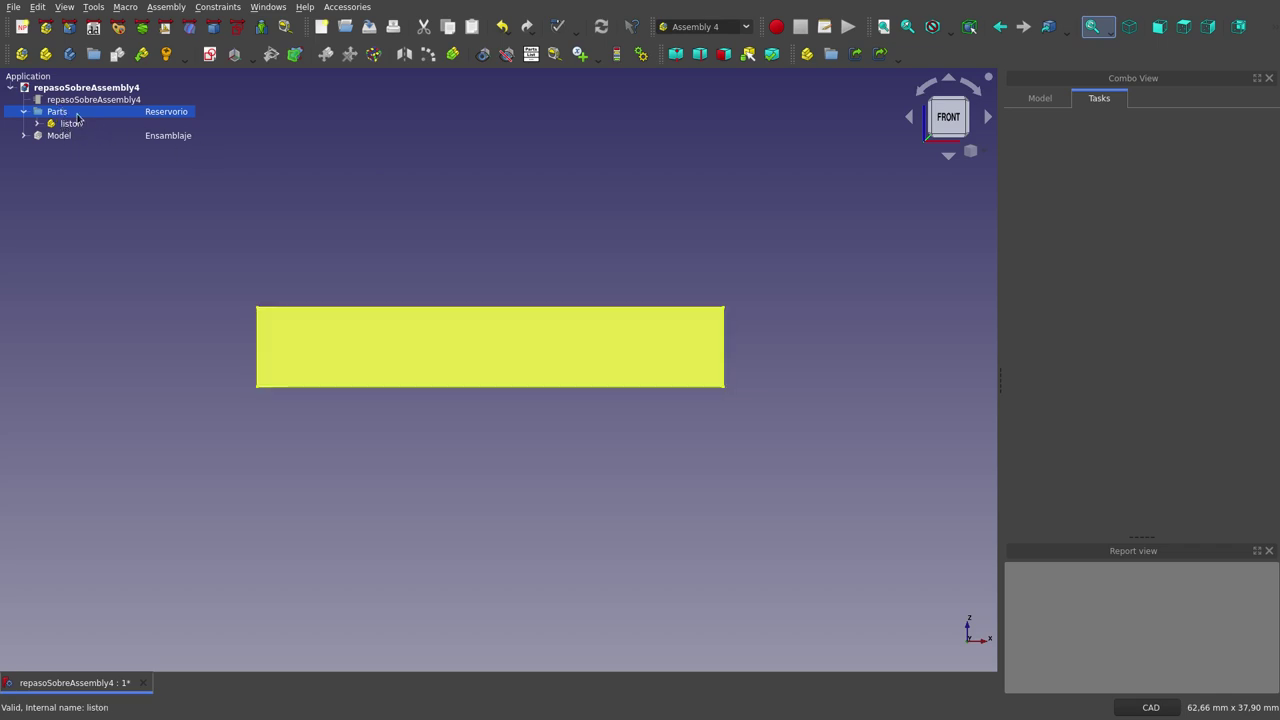
{"action": "key", "text": "space"}
- Expand and show the assembly Model, viewing the listonA bar isometrically, fitted to the window
{"action": "left_click", "coordinate": [25, 136]}
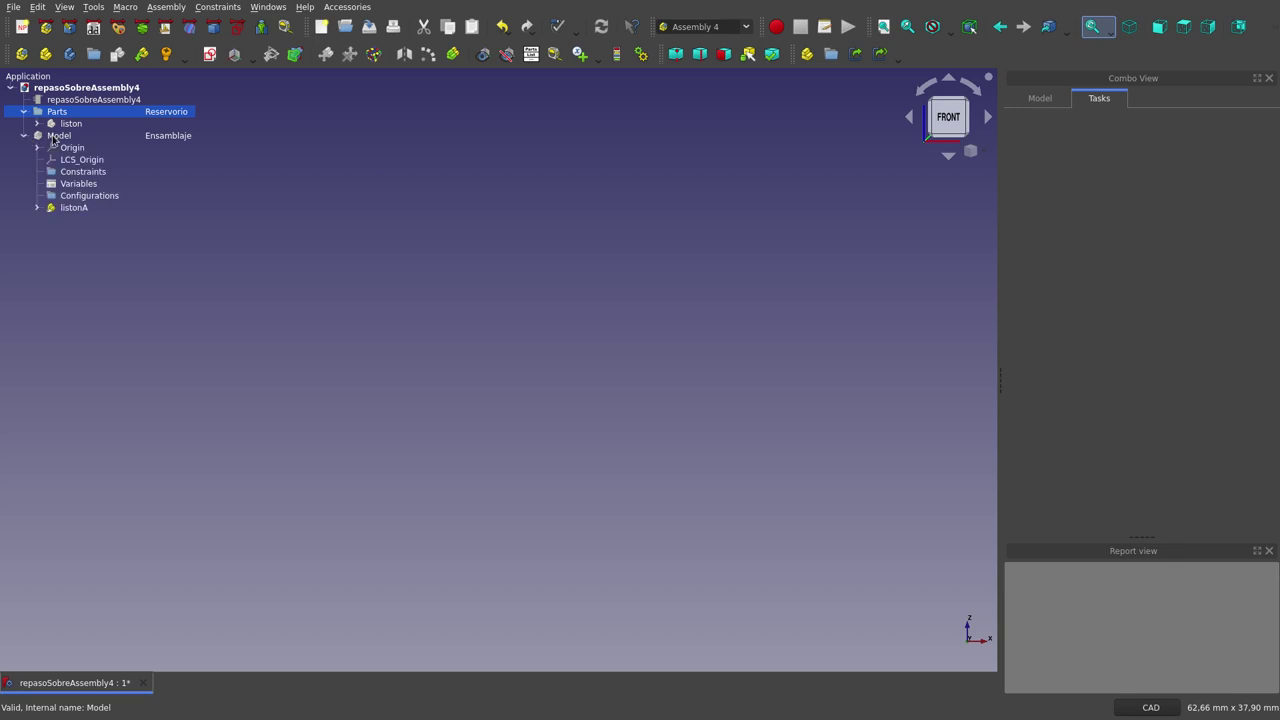
{"action": "left_click", "coordinate": [55, 136]}
{"action": "key", "text": "space"}
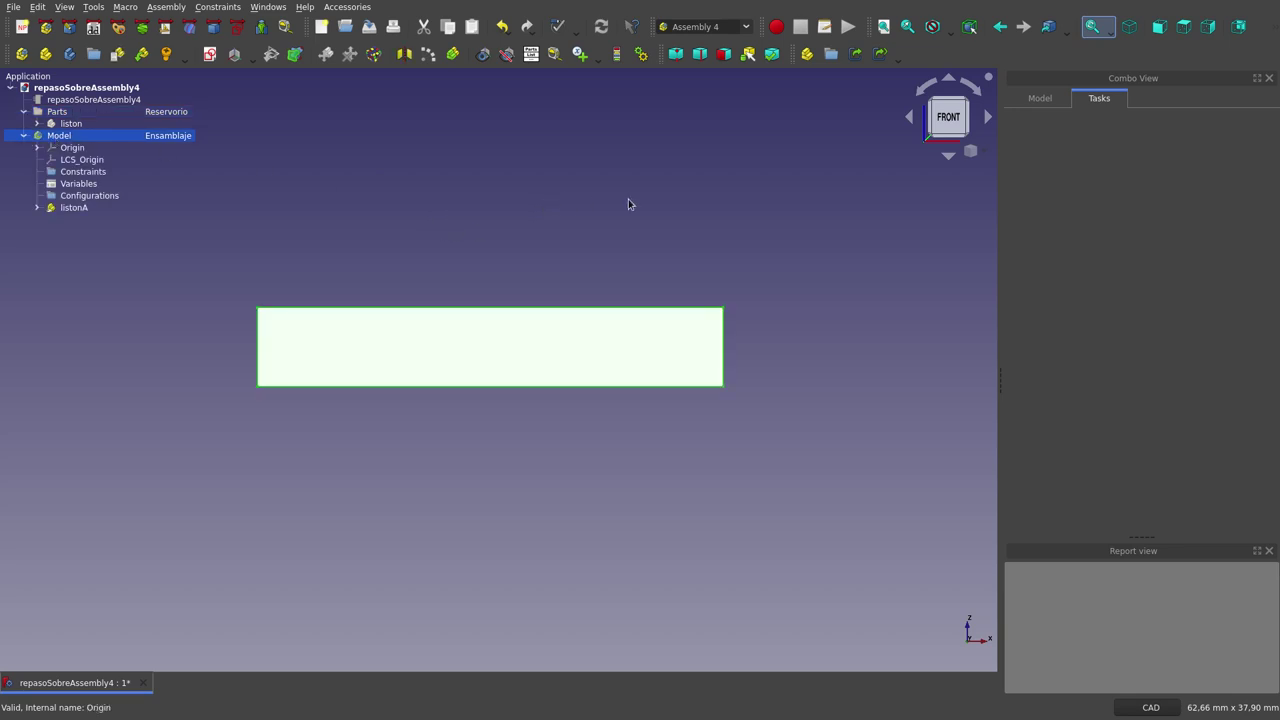
{"action": "key", "text": "0"}
{"action": "left_click", "coordinate": [720, 131]}
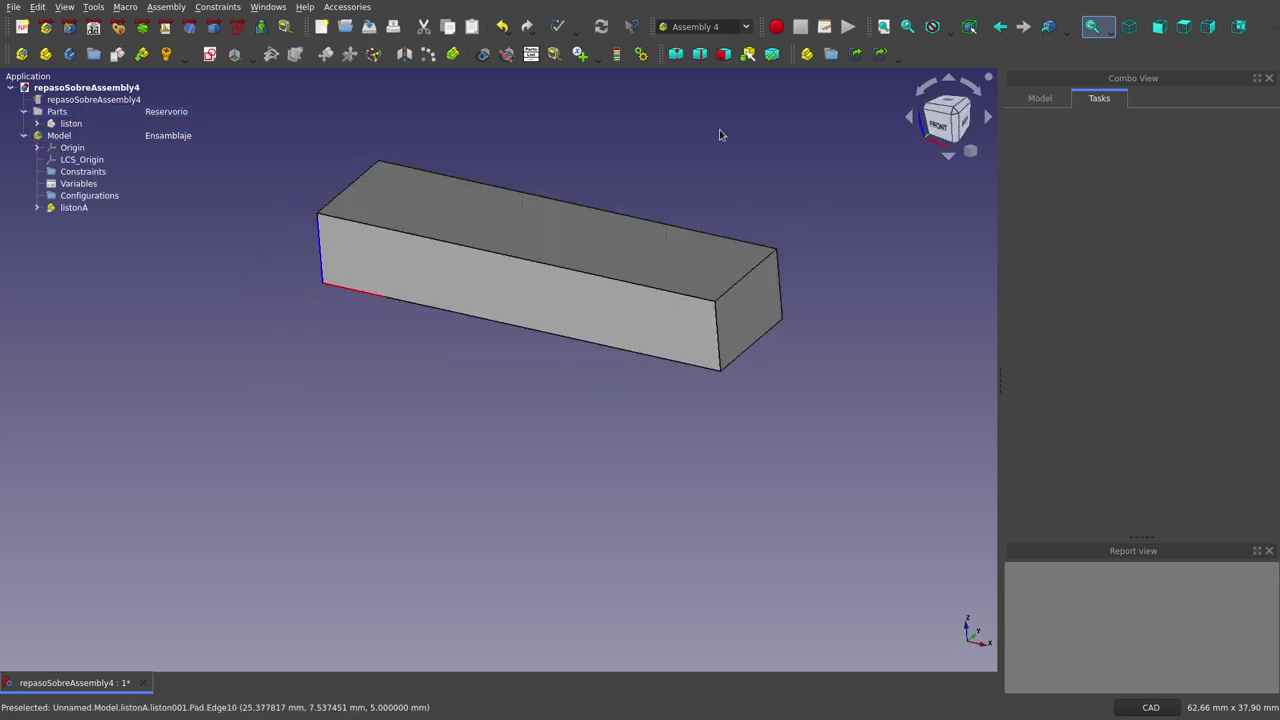
{"action": "key", "text": "v"}
{"action": "key", "text": "f"}
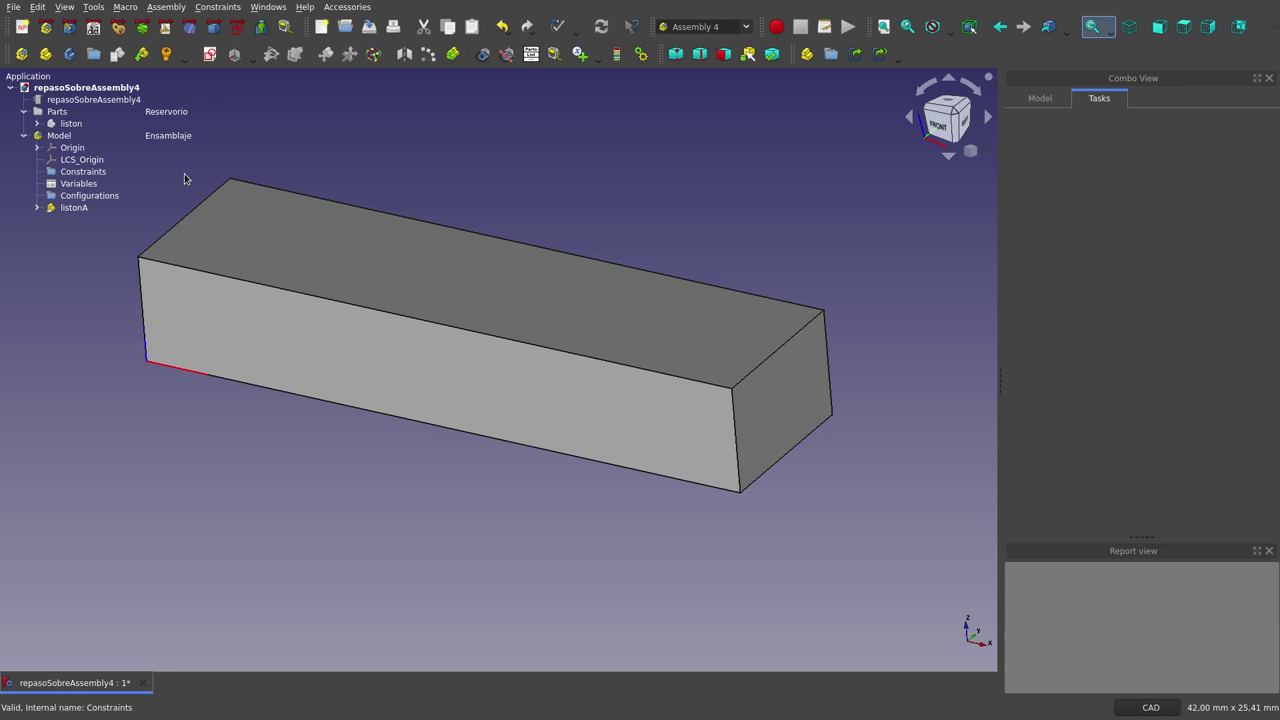
- Hide the assembly Model and show the liston part instead
{"action": "left_click", "coordinate": [58, 137]}
{"action": "key", "text": "space"}
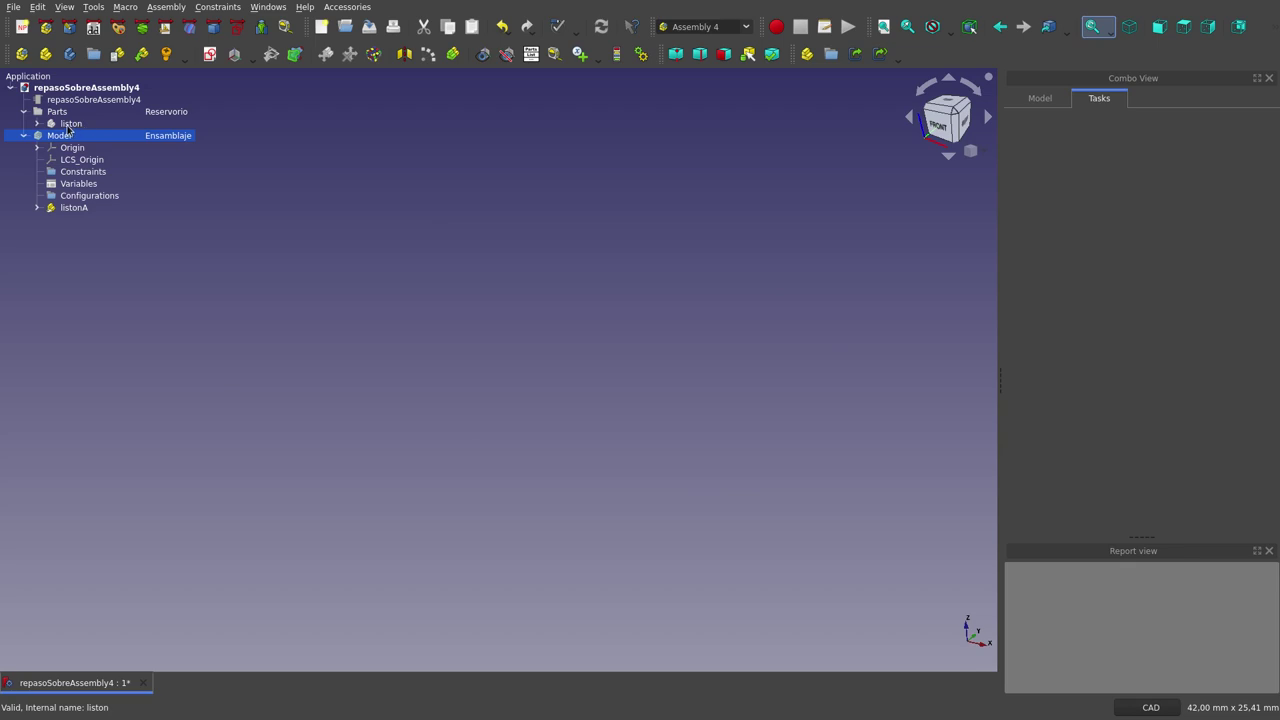
{"action": "left_click", "coordinate": [69, 124]}
{"action": "key", "text": "space"}
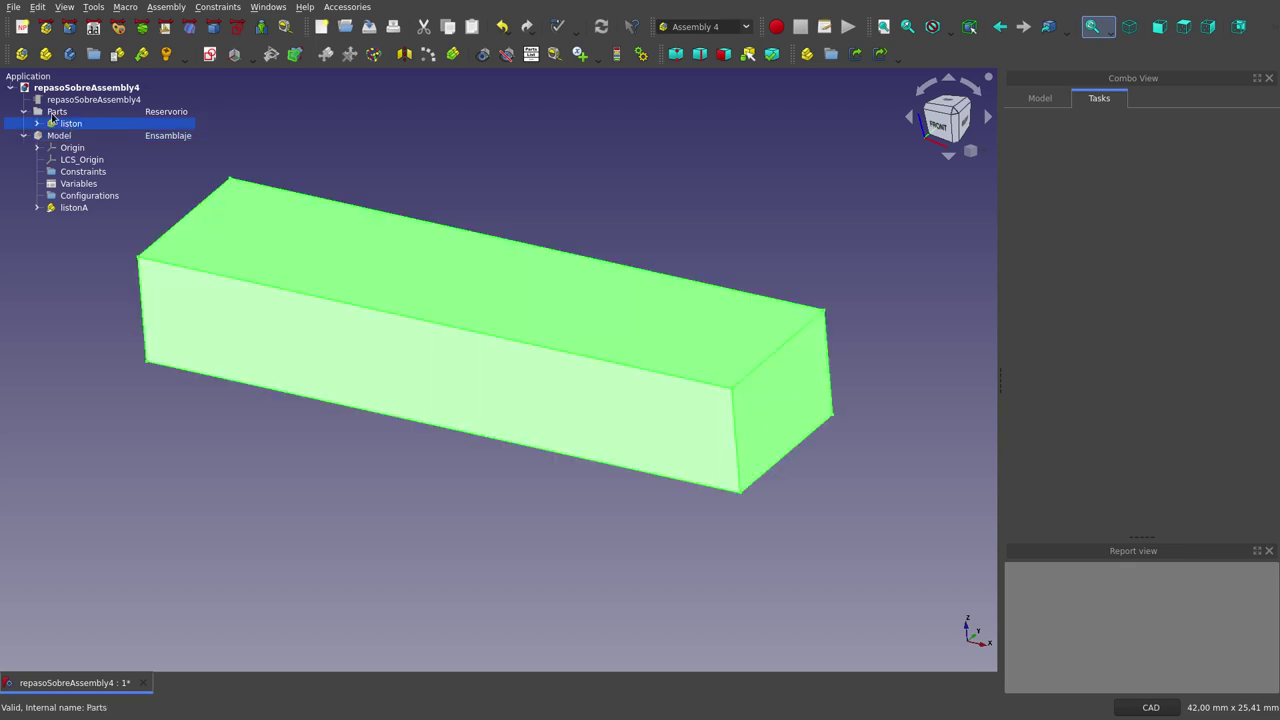
- Add a new coordinate system named LCS_1 to the liston part
{"action": "left_click", "coordinate": [45, 114]}
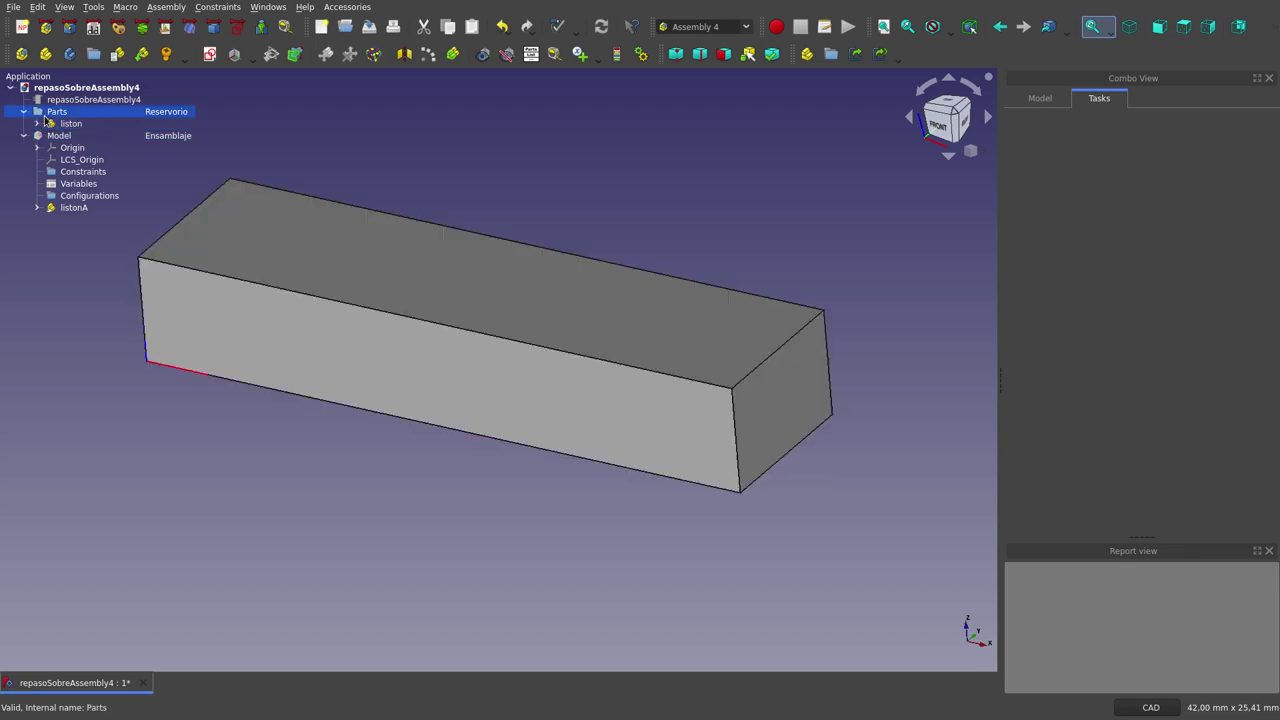
{"action": "left_click", "coordinate": [63, 124]}
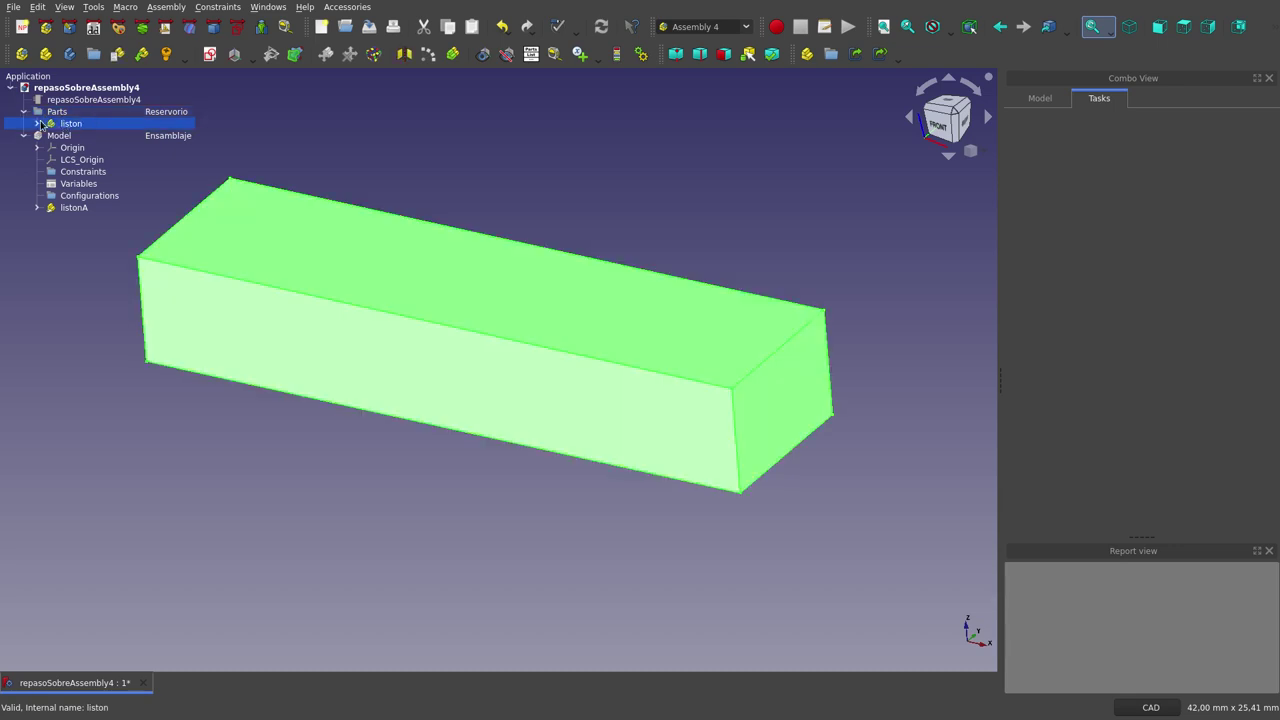
{"action": "left_click", "coordinate": [38, 123]}
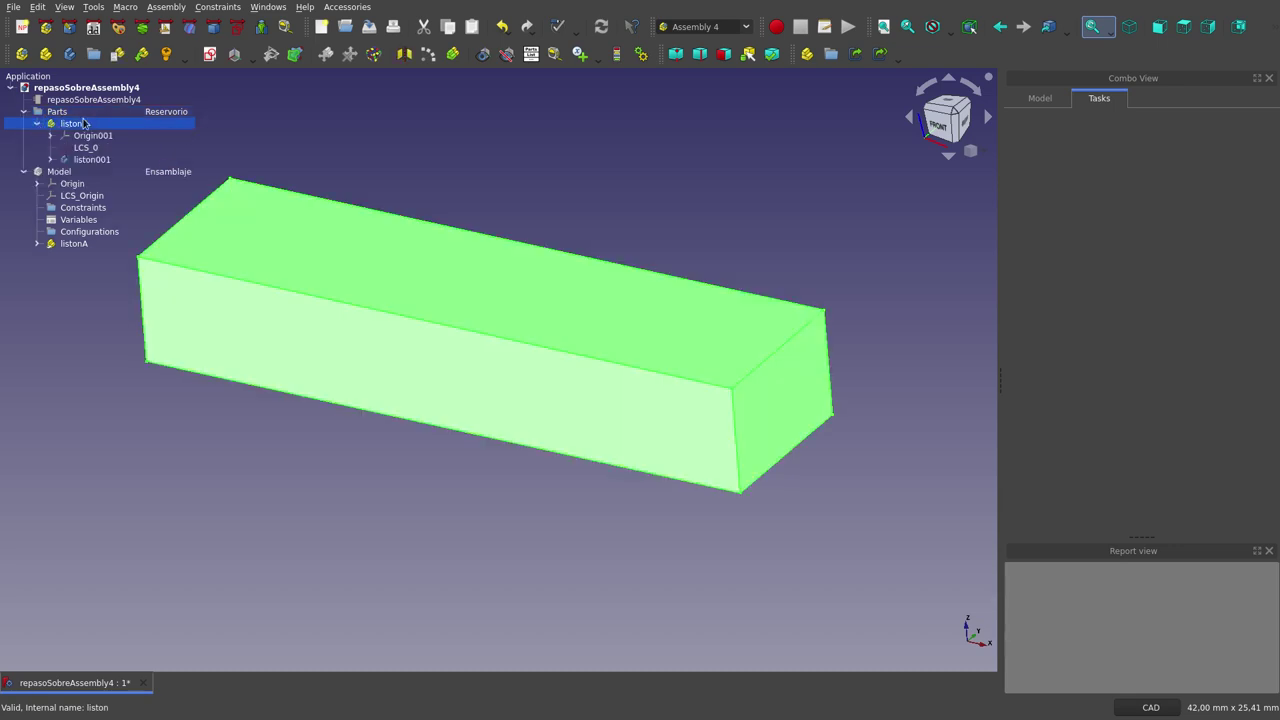
{"action": "left_click", "coordinate": [236, 59]}
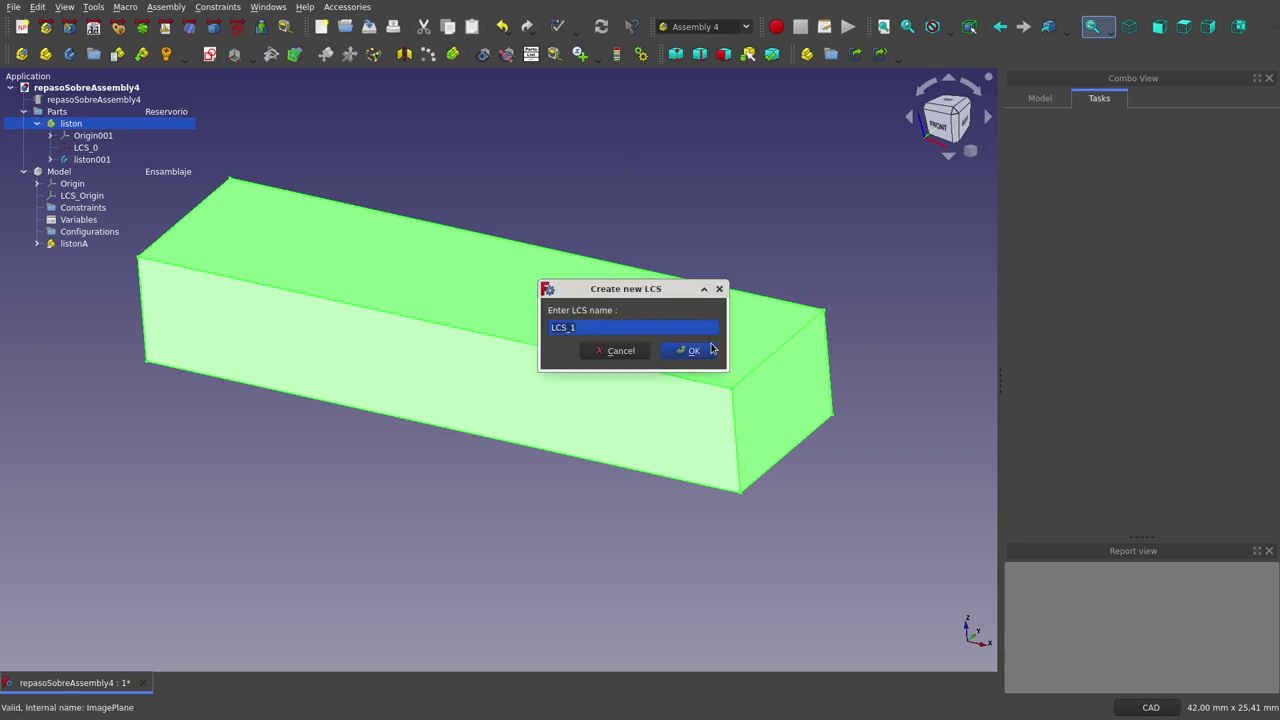
{"action": "left_click", "coordinate": [690, 351]}
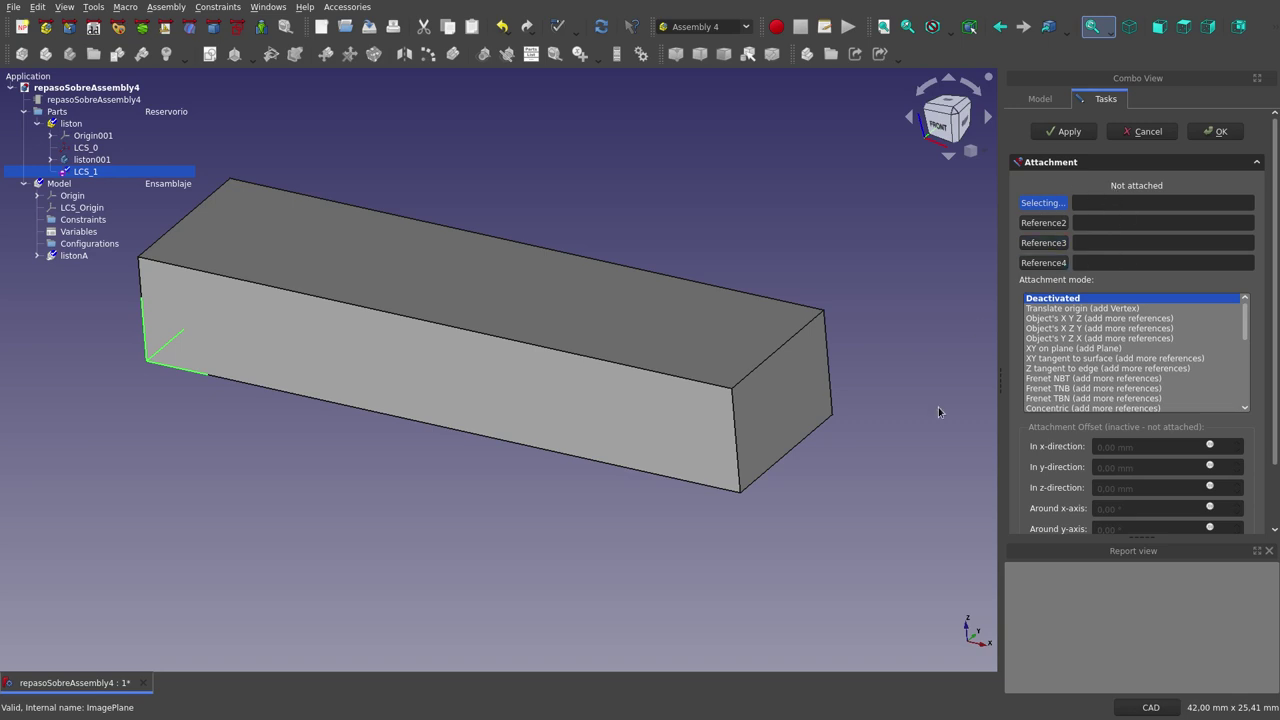
- Attach LCS_1 to Pad Vertex3, Vertex5 and Vertex4 using Align O-Y-Z mode
{"action": "left_click", "coordinate": [741, 492]}
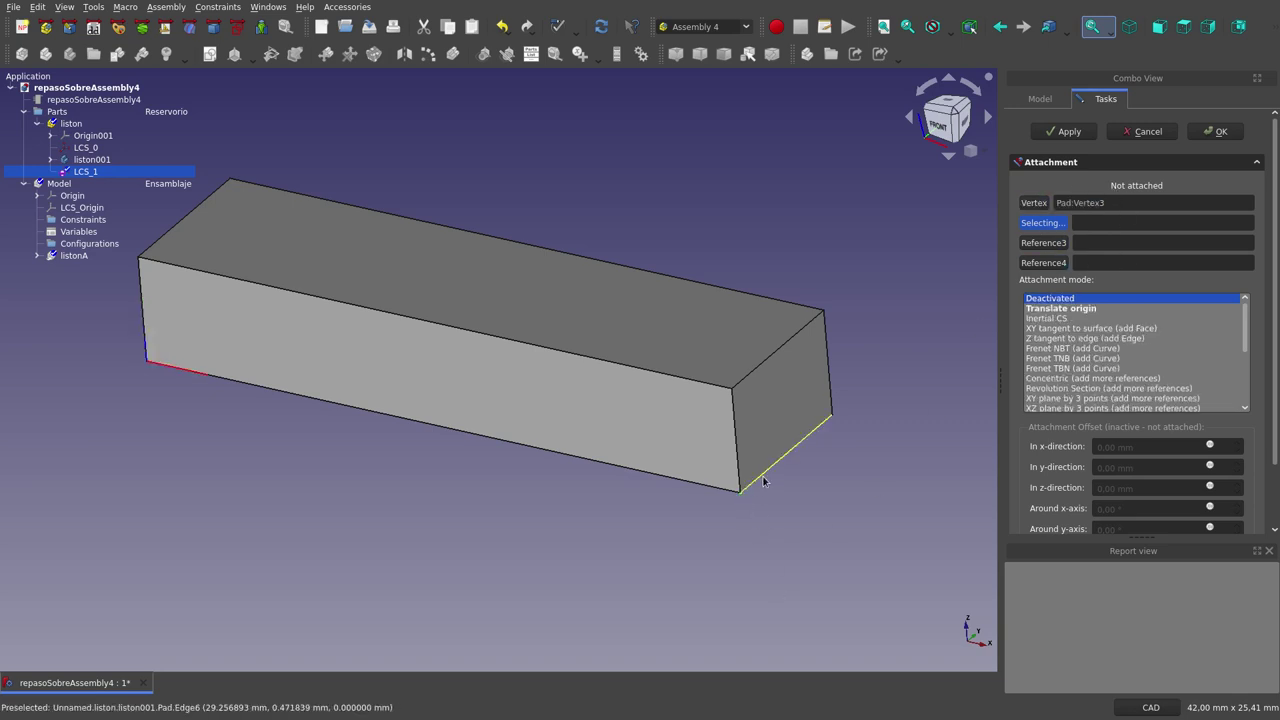
{"action": "left_click", "coordinate": [833, 415]}
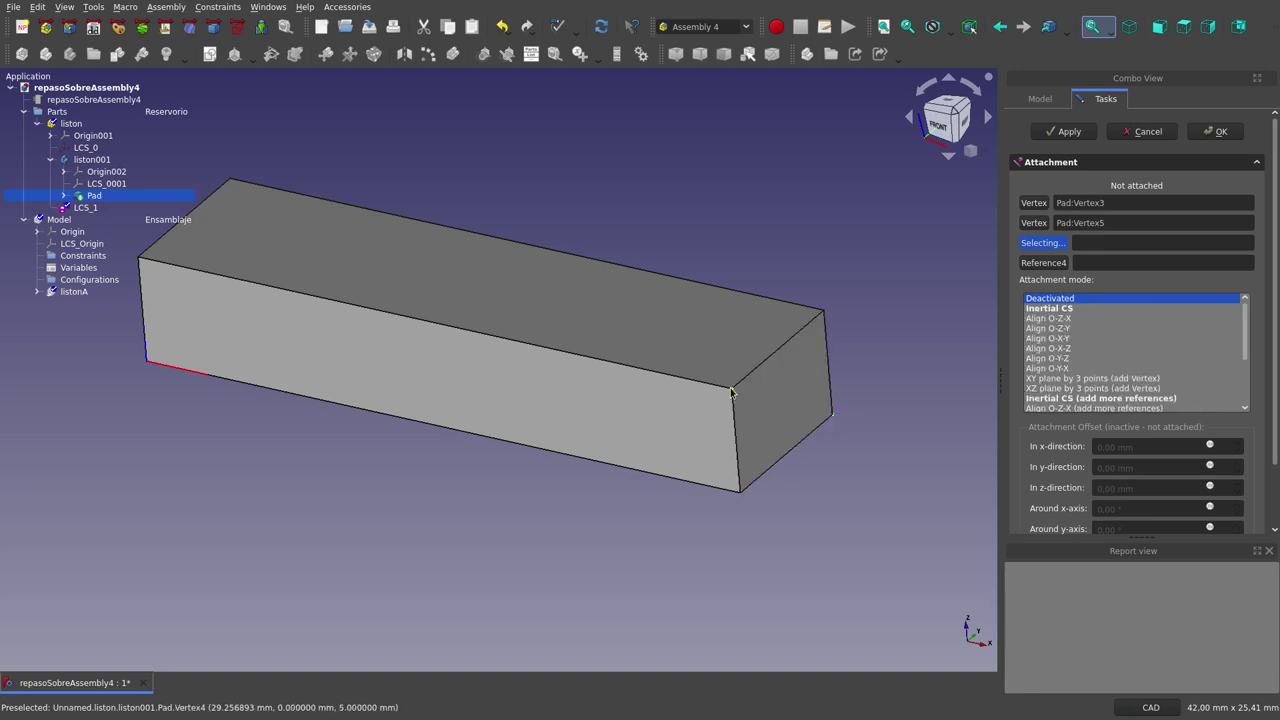
{"action": "left_click", "coordinate": [731, 390]}
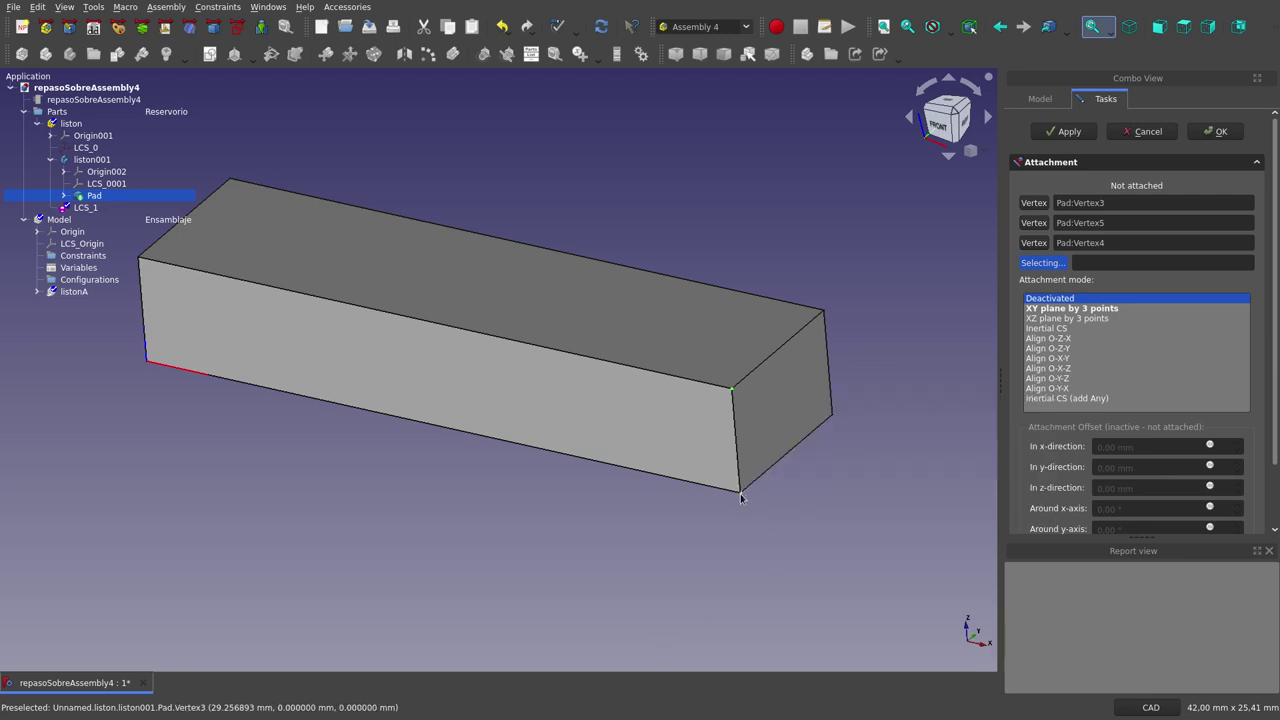
{"action": "left_click", "coordinate": [1071, 380]}
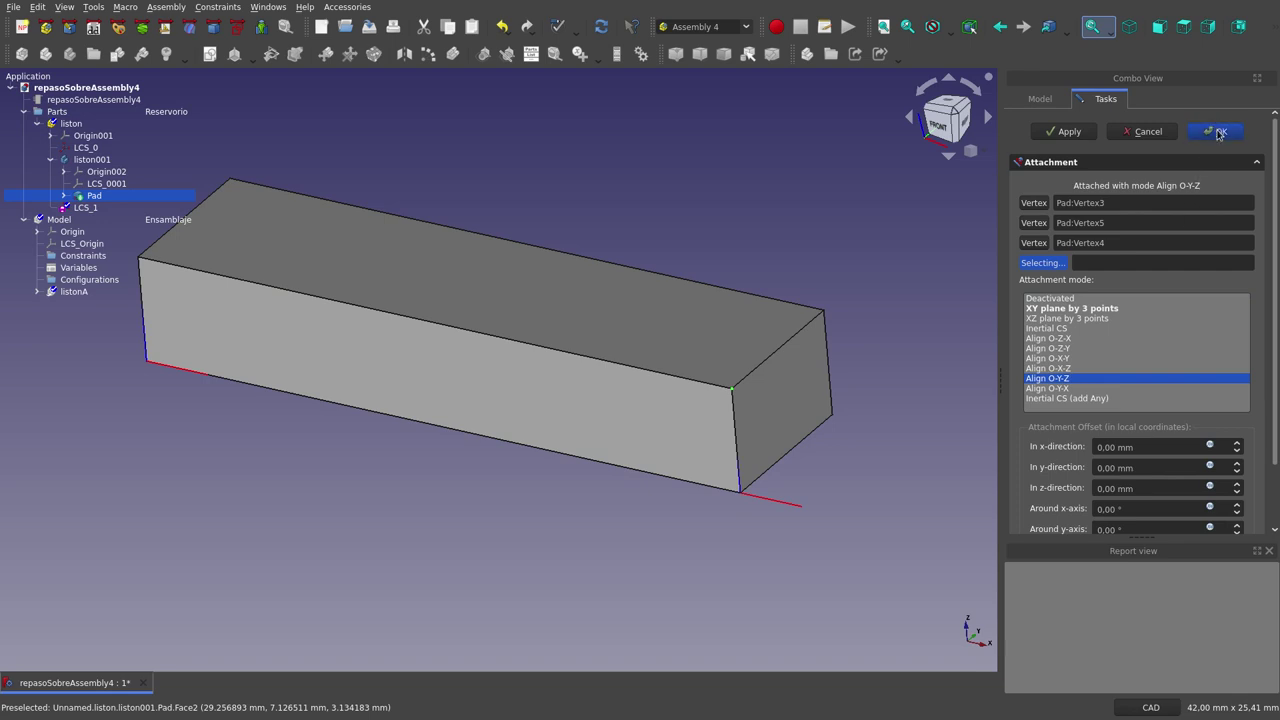
{"action": "left_click", "coordinate": [1221, 132]}
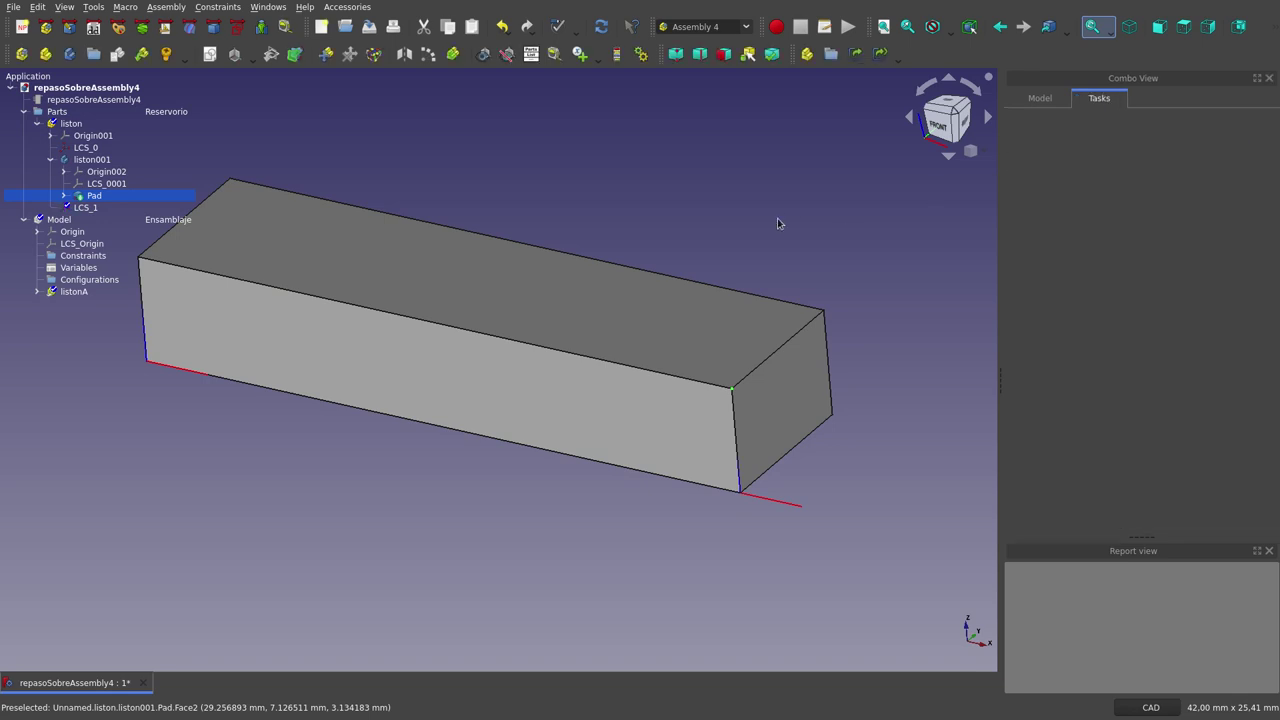
- Temporarily hide the Pad solid to inspect LCS_1's axes, then show it again
{"action": "left_click", "coordinate": [91, 197]}
{"action": "key", "text": "space"}
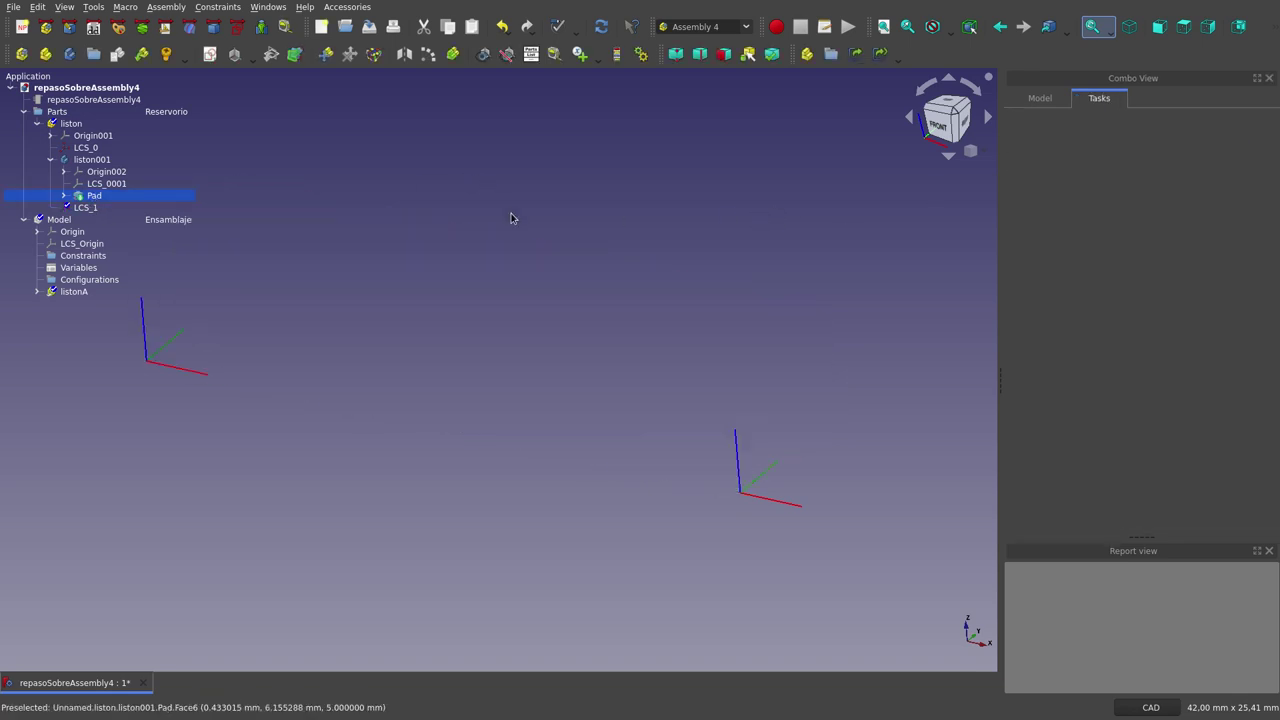
{"action": "scroll", "coordinate": [848, 457], "scroll_direction": "down", "scroll_amount": 1}
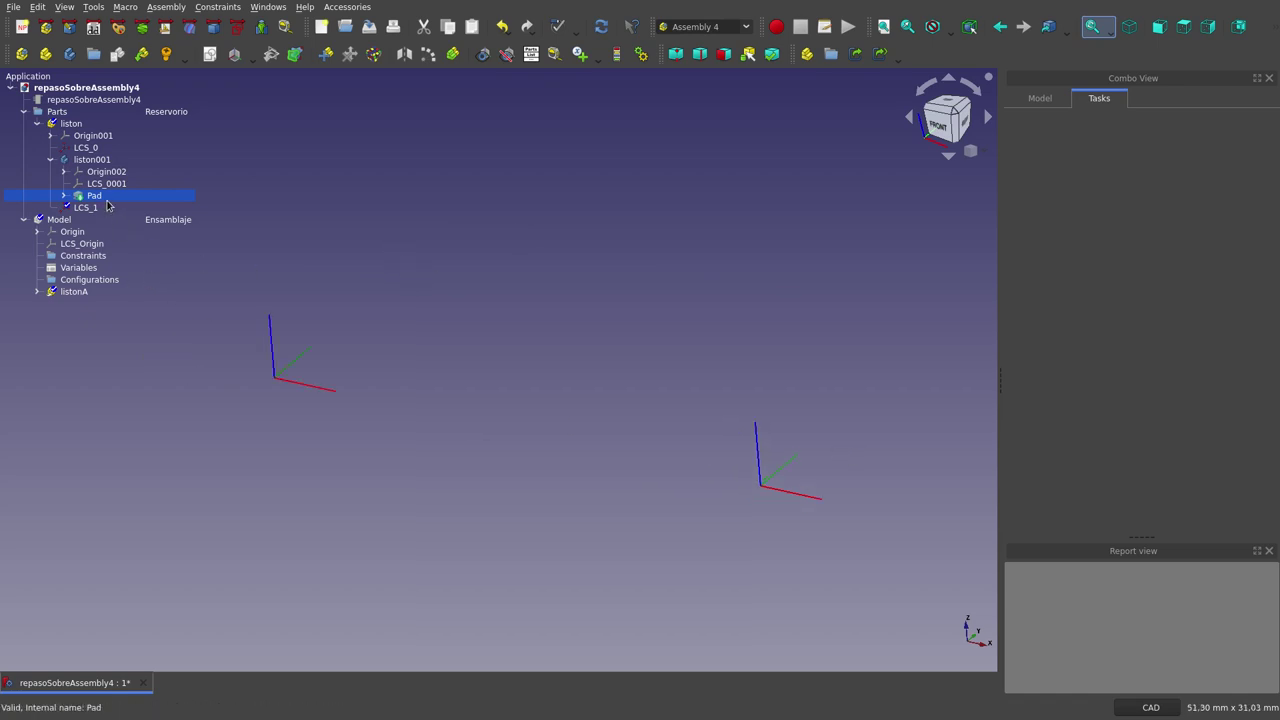
{"action": "key", "text": "space"}
- Hide the Parts group, show the assembly Model, and collapse the liston branch
{"action": "left_click", "coordinate": [60, 111]}
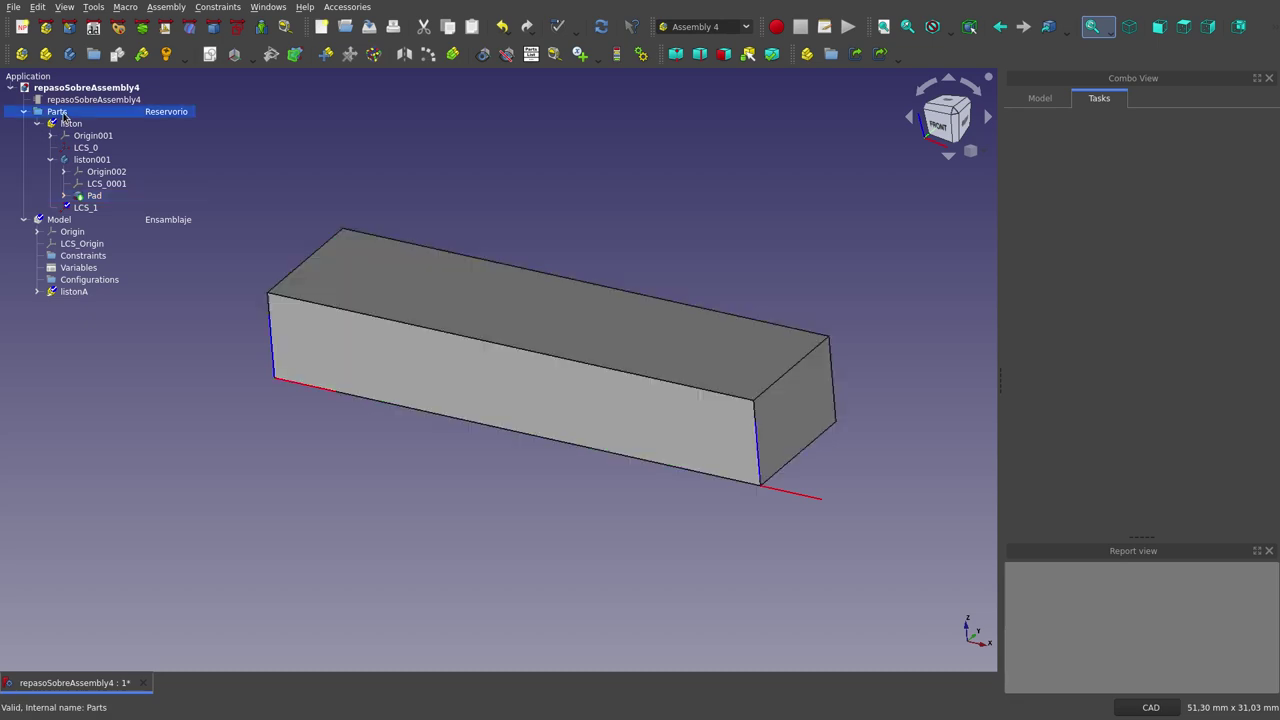
{"action": "key", "text": "space"}
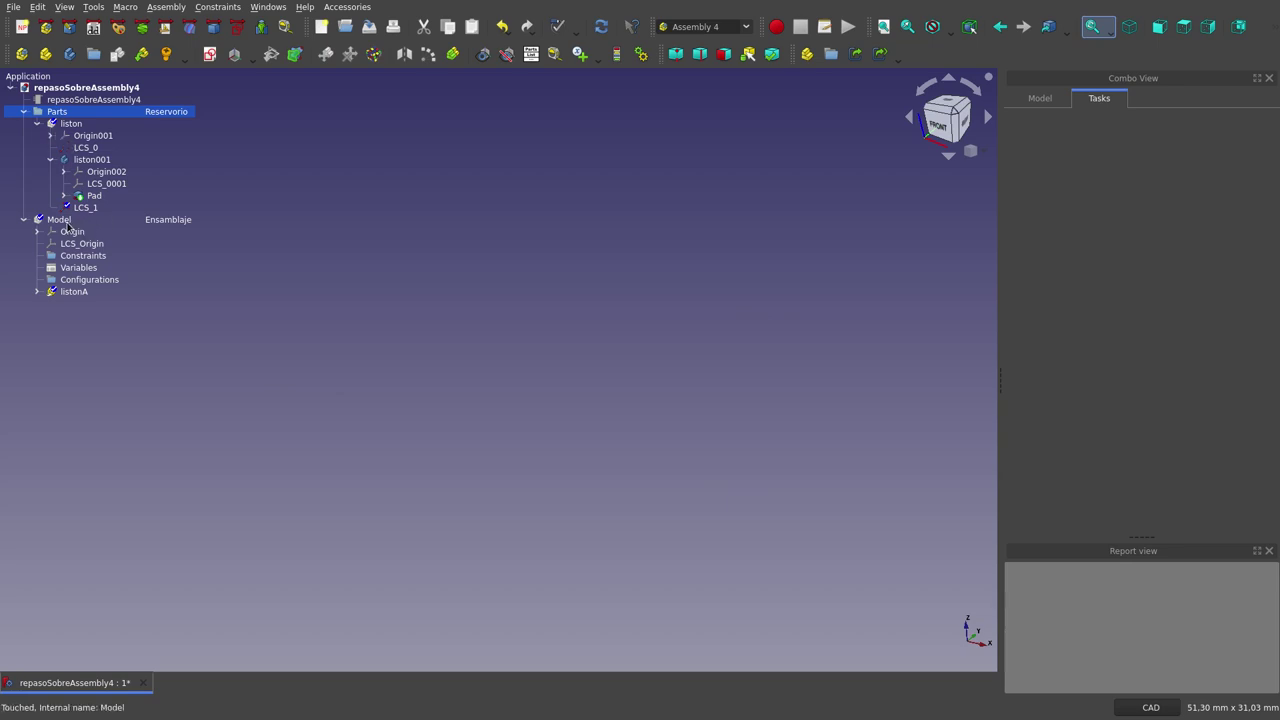
{"action": "left_click", "coordinate": [66, 222]}
{"action": "key", "text": "space"}
{"action": "left_click", "coordinate": [544, 210]}
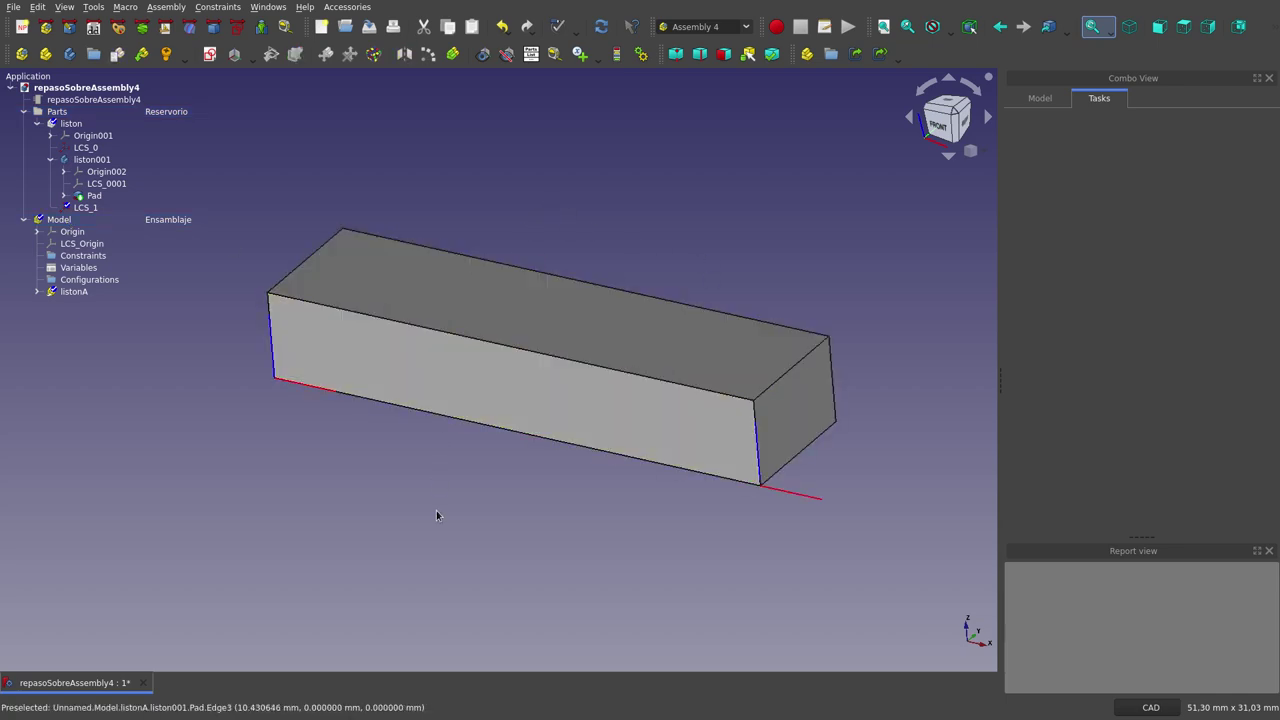
{"action": "left_click", "coordinate": [54, 222]}
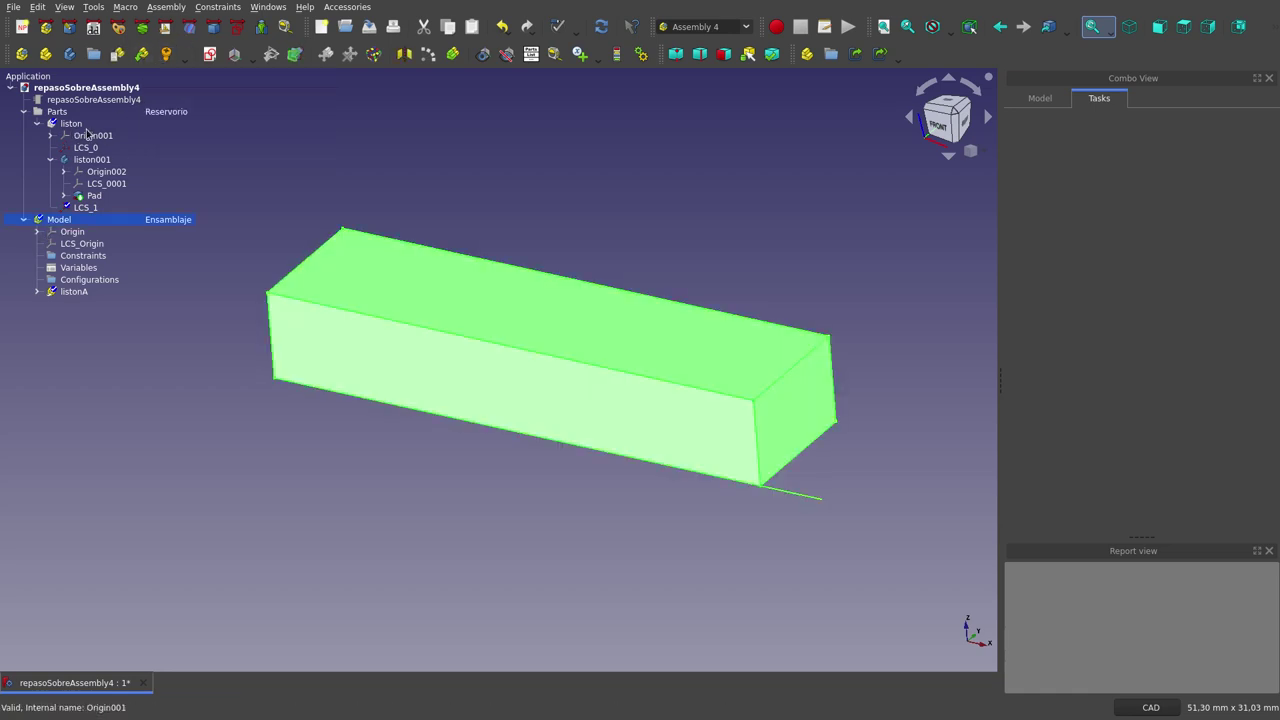
{"action": "left_click", "coordinate": [38, 123]}
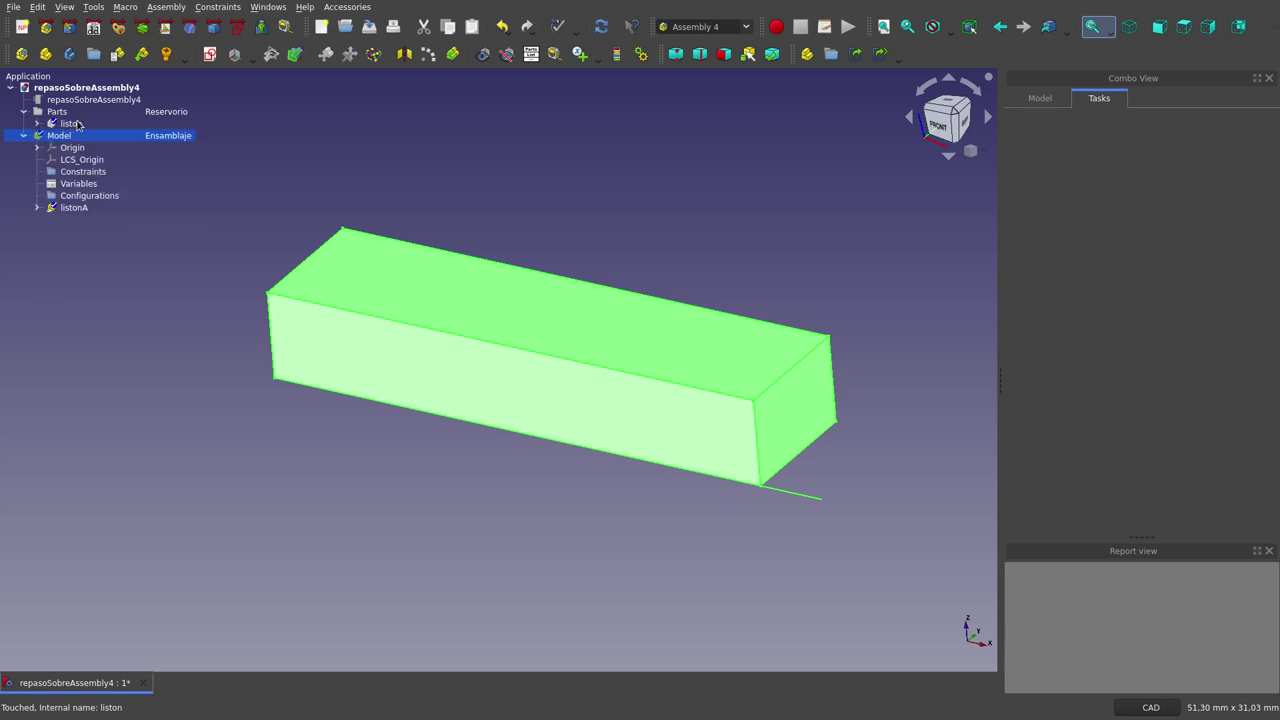
- Insert Unnamed#liston into the assembly as a new link named listonB
{"action": "left_click", "coordinate": [142, 54]}
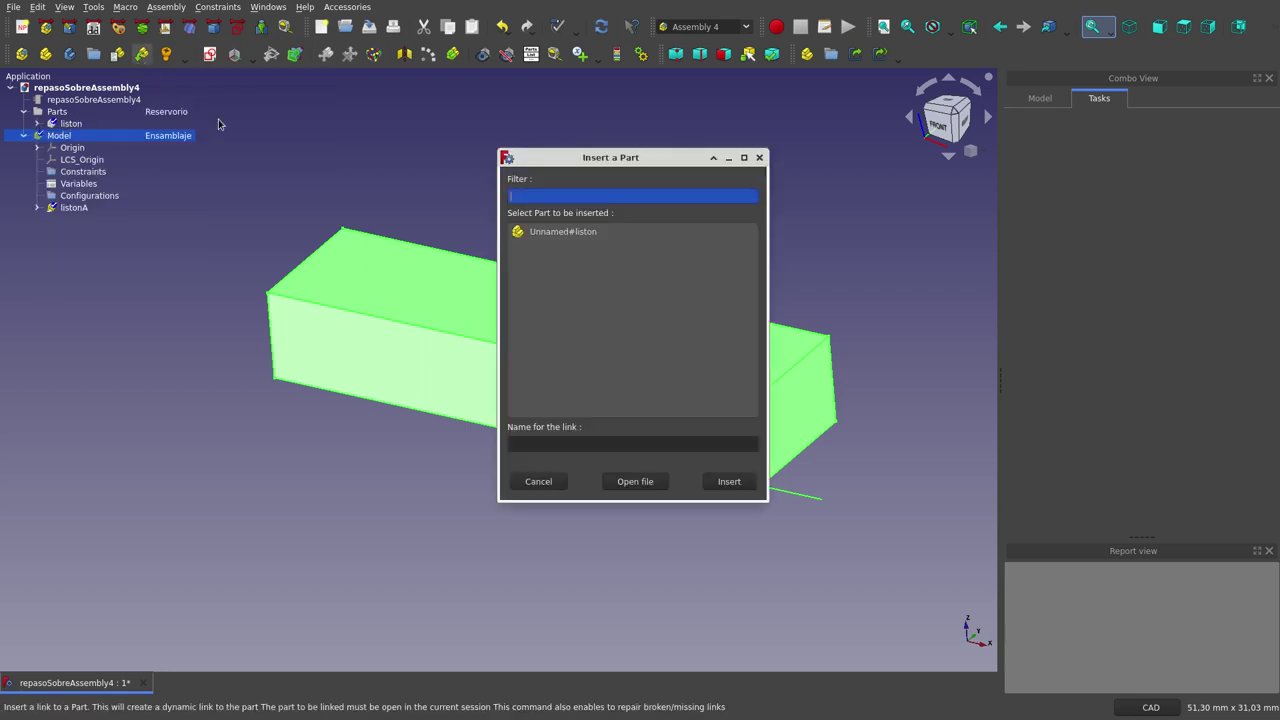
{"action": "left_click", "coordinate": [562, 236]}
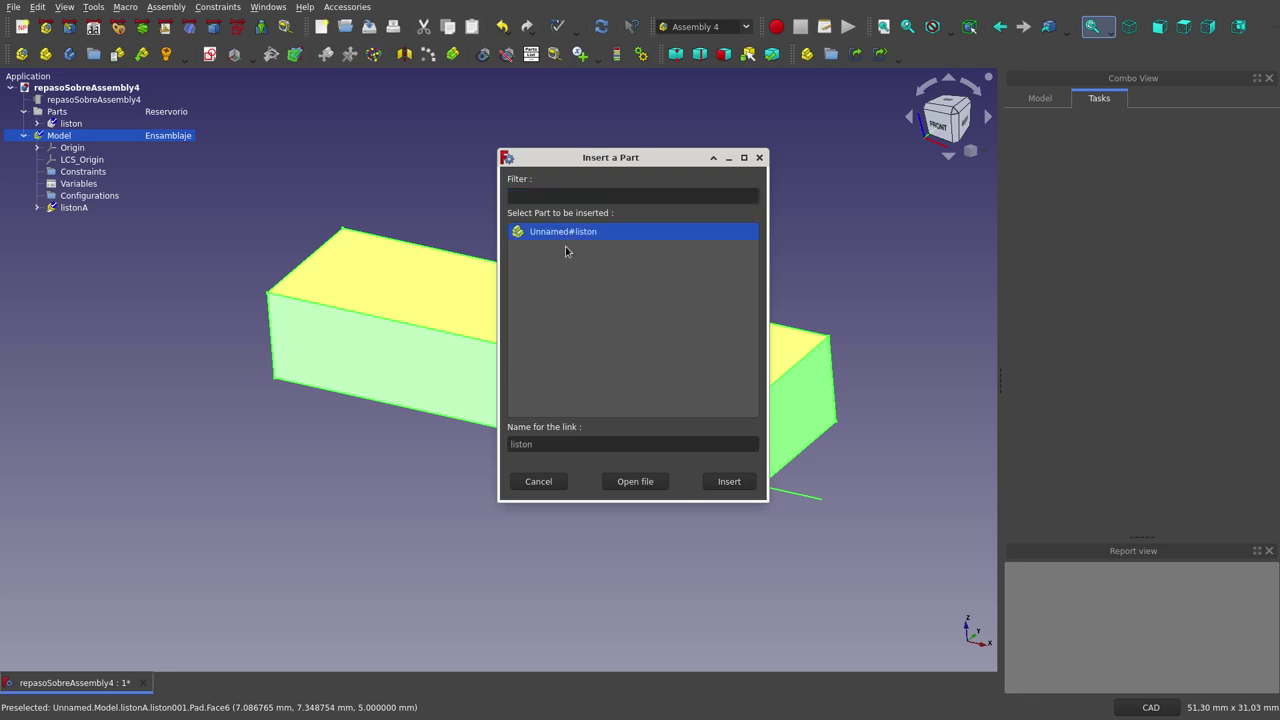
{"action": "double_click", "coordinate": [596, 444]}
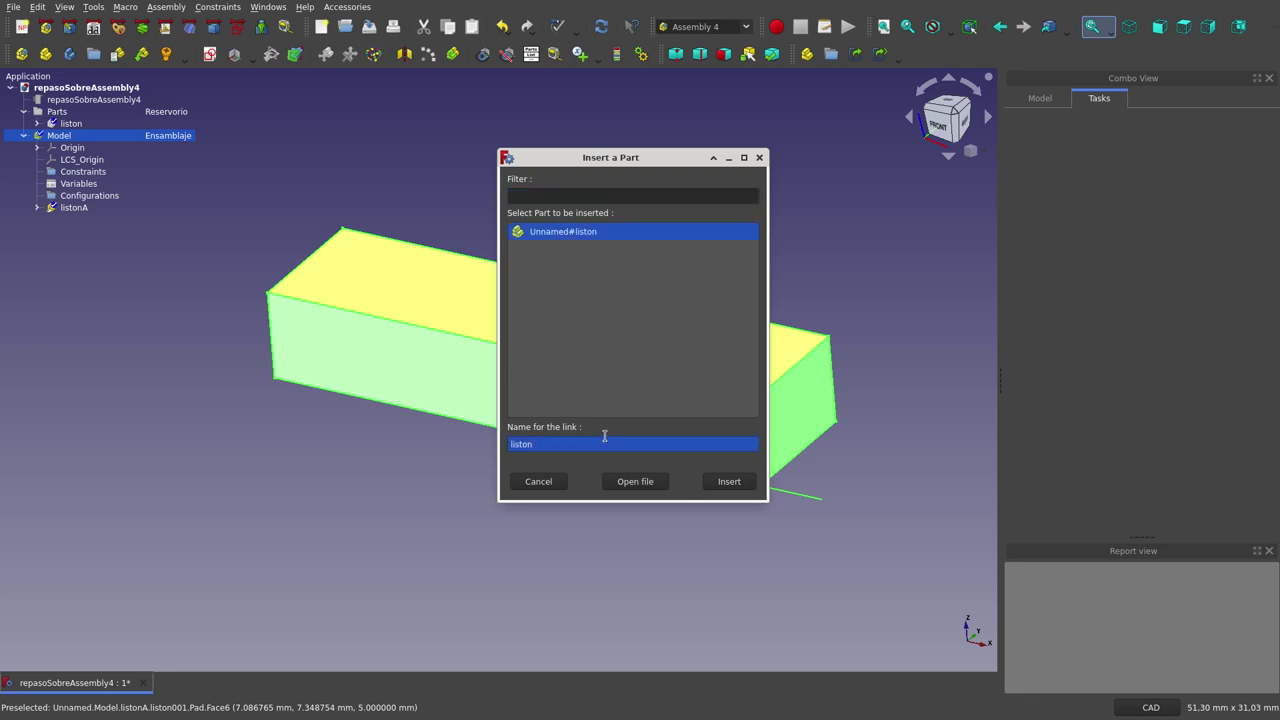
{"action": "left_click", "coordinate": [730, 482]}
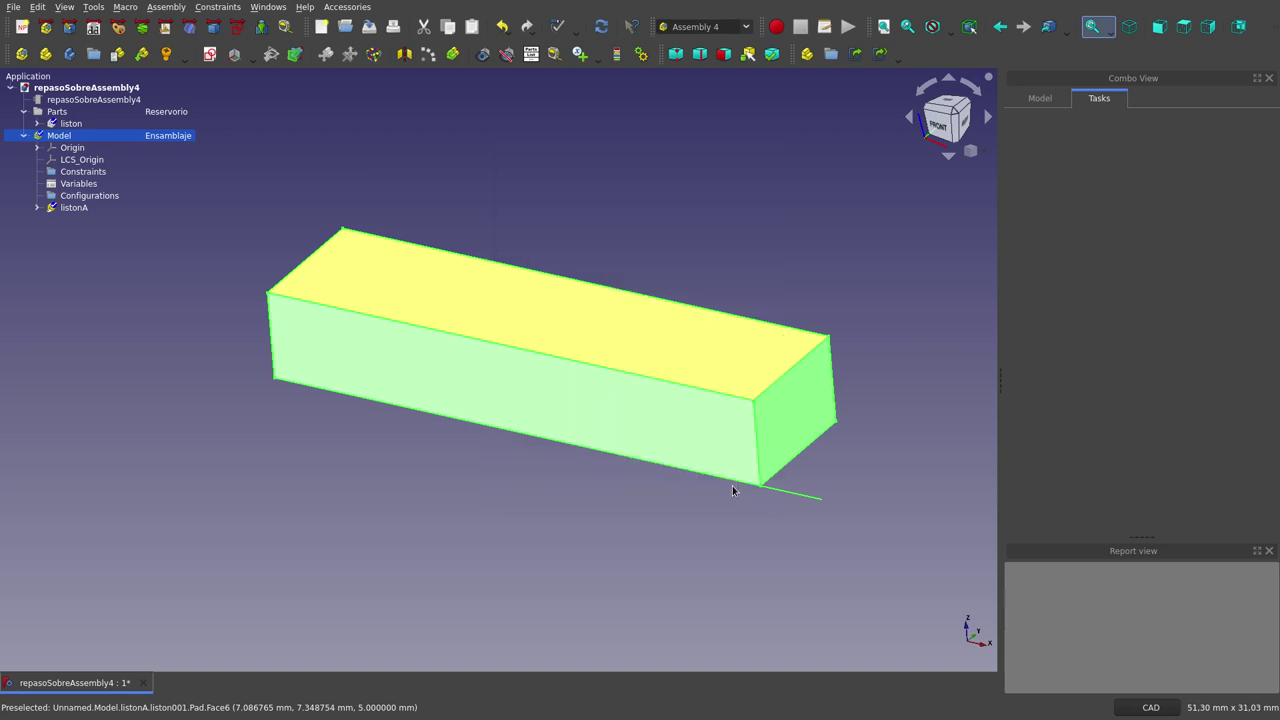
{"action": "scroll", "coordinate": [328, 488], "scroll_direction": "down", "scroll_amount": 1}
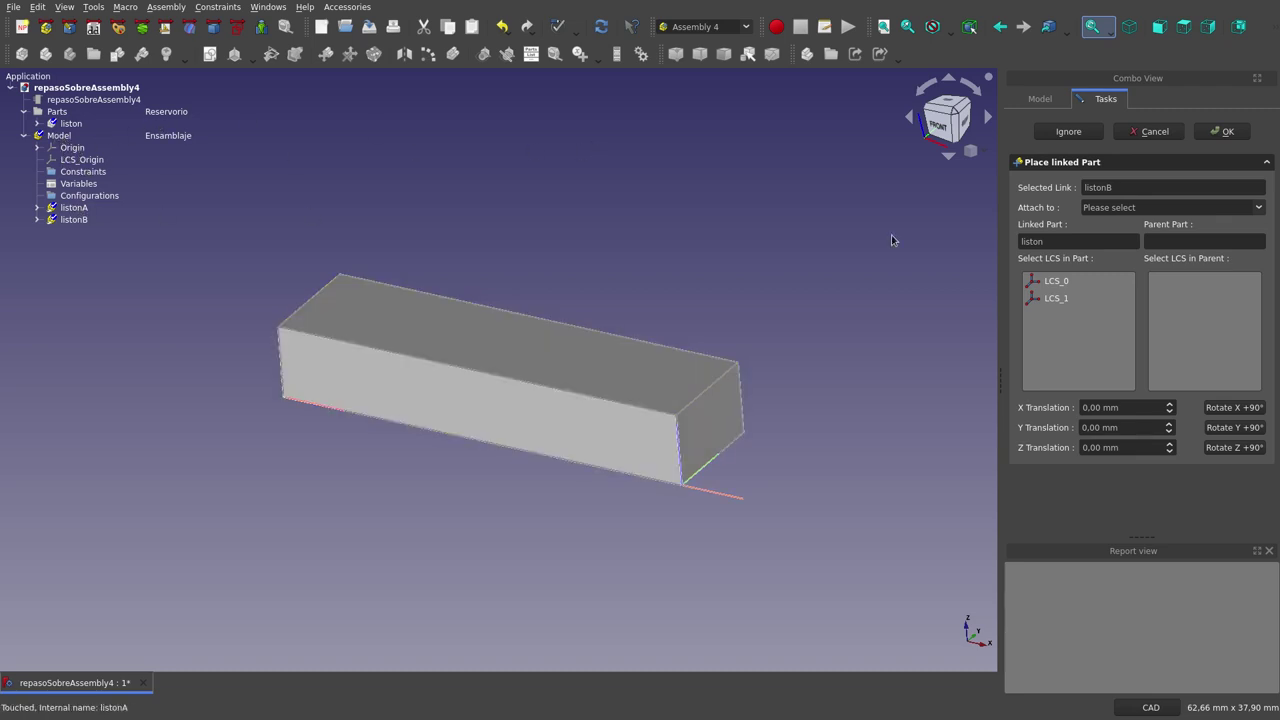
- Place listonB by attaching its LCS_0 to listonA's LCS_1
{"action": "left_click", "coordinate": [1160, 208]}
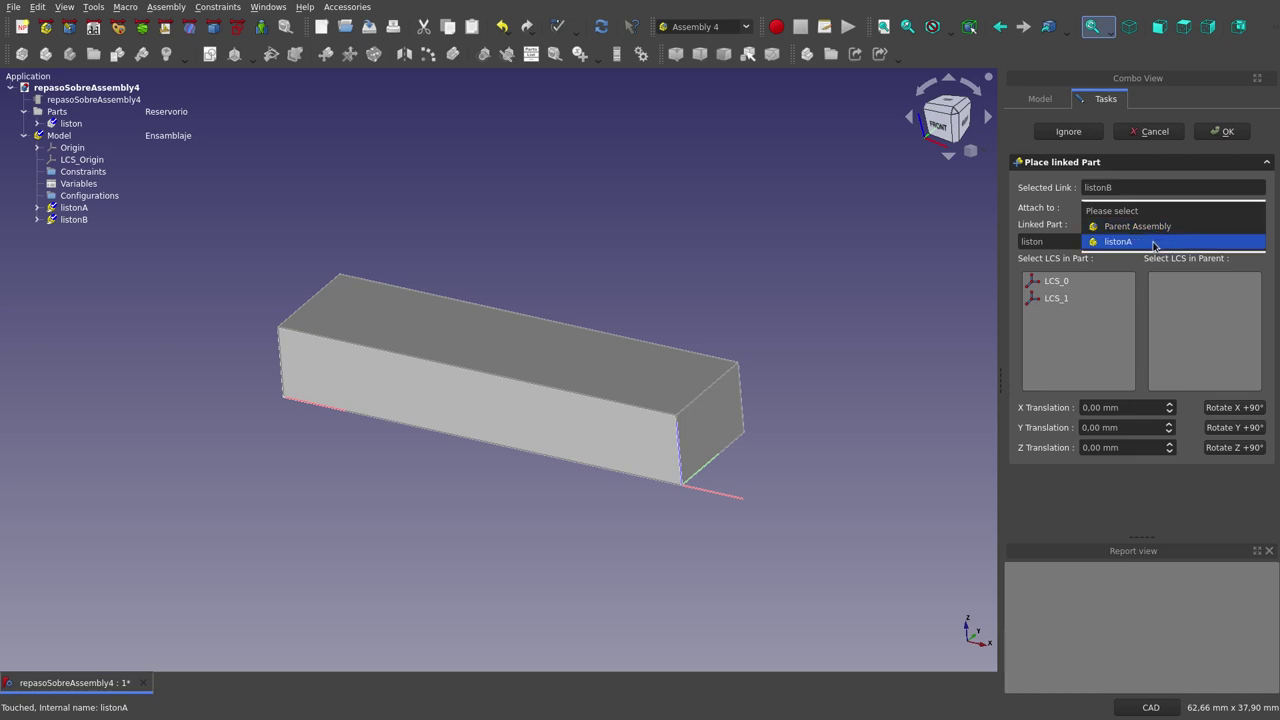
{"action": "left_click", "coordinate": [1155, 243]}
{"action": "left_click", "coordinate": [903, 250]}
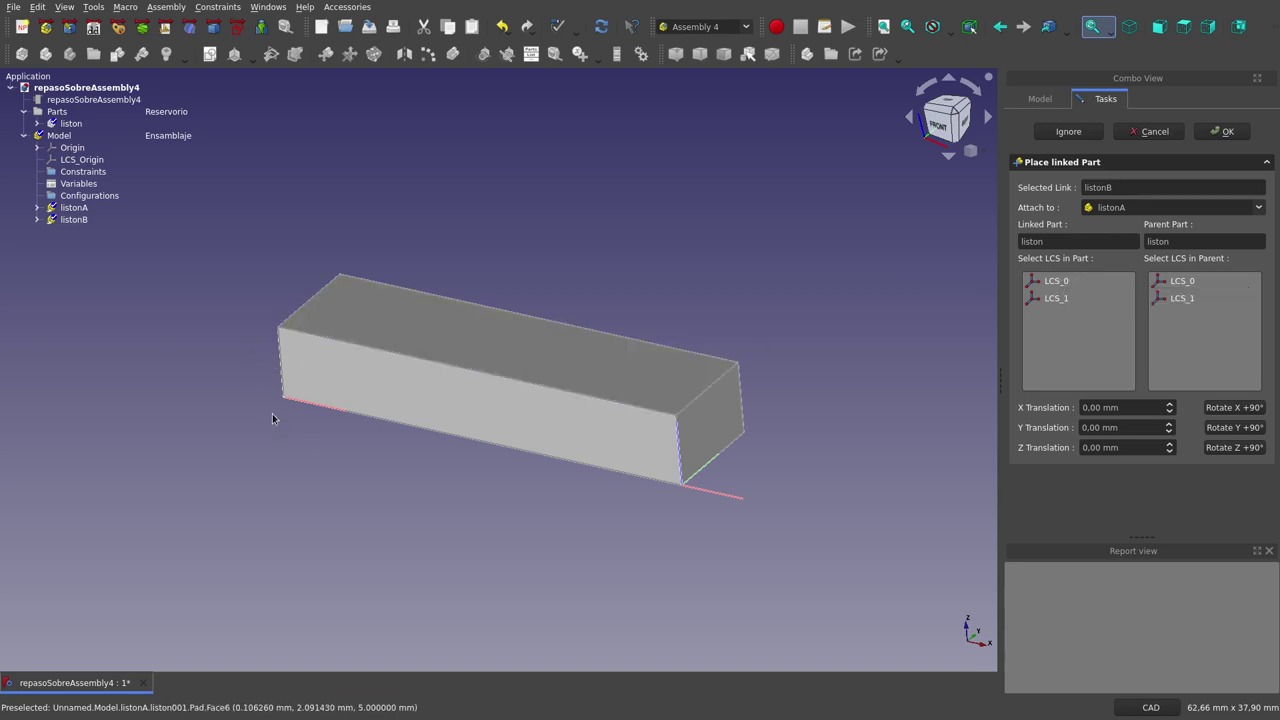
{"action": "left_click", "coordinate": [1058, 282]}
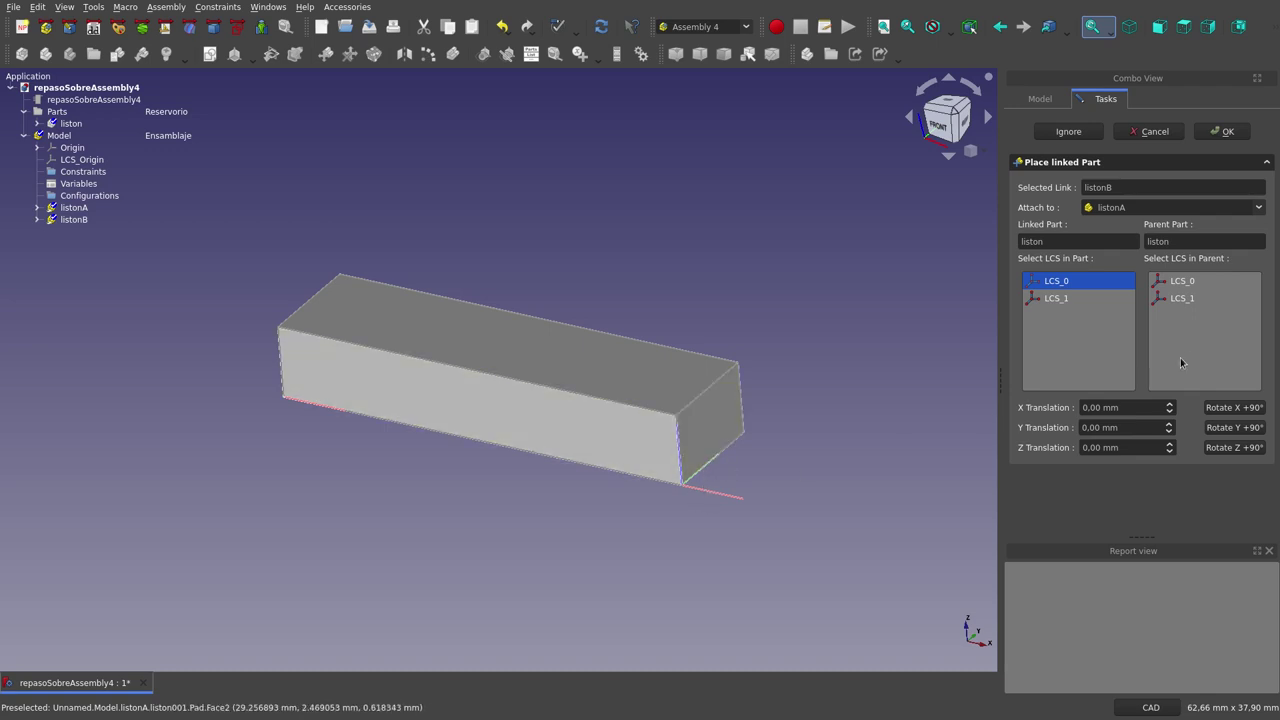
{"action": "left_click", "coordinate": [1183, 299]}
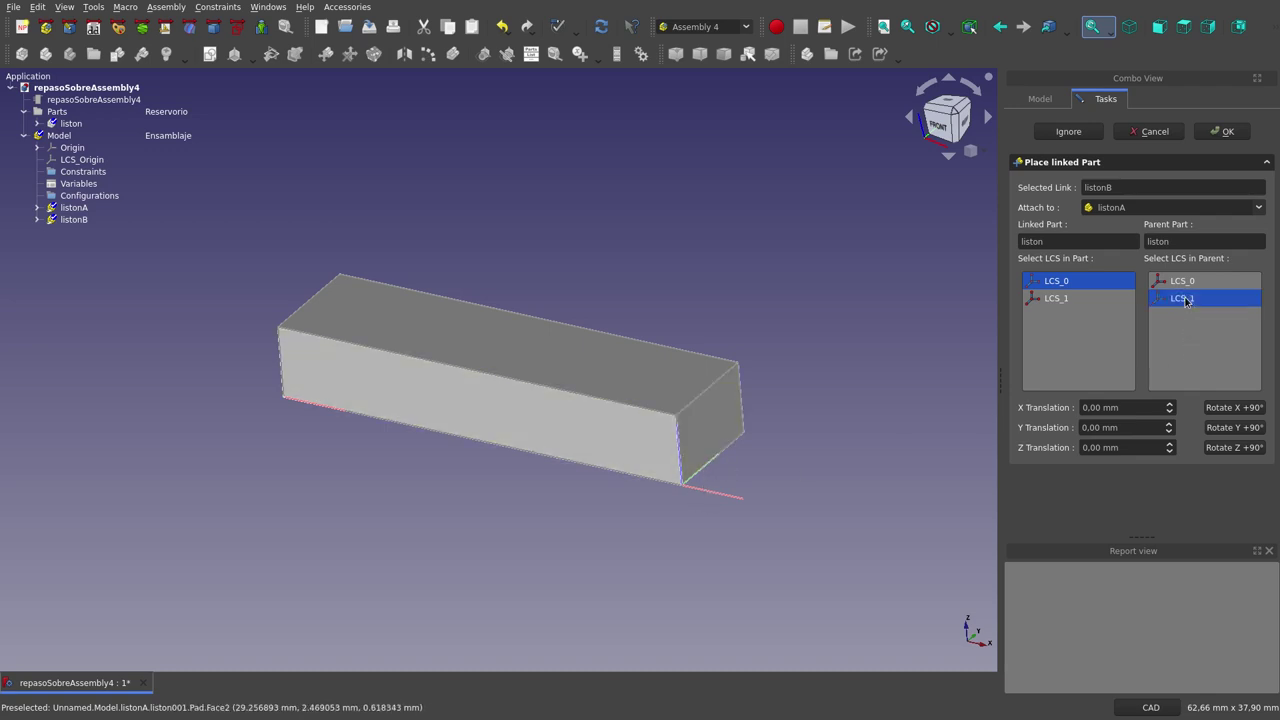
{"action": "scroll", "coordinate": [690, 290], "scroll_direction": "down", "scroll_amount": 1}
{"action": "scroll", "coordinate": [559, 275], "scroll_direction": "down", "scroll_amount": 1}
{"action": "scroll", "coordinate": [850, 260], "scroll_direction": "up", "scroll_amount": 1}
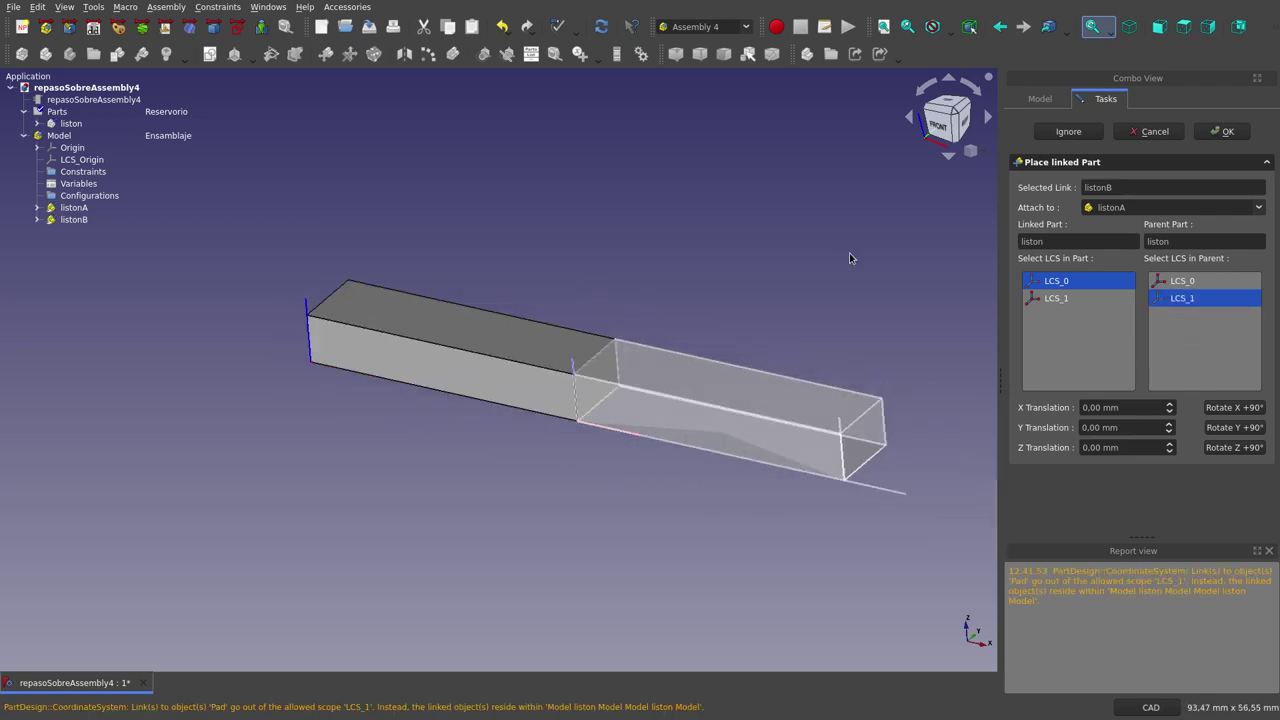
{"action": "left_click", "coordinate": [1228, 132]}
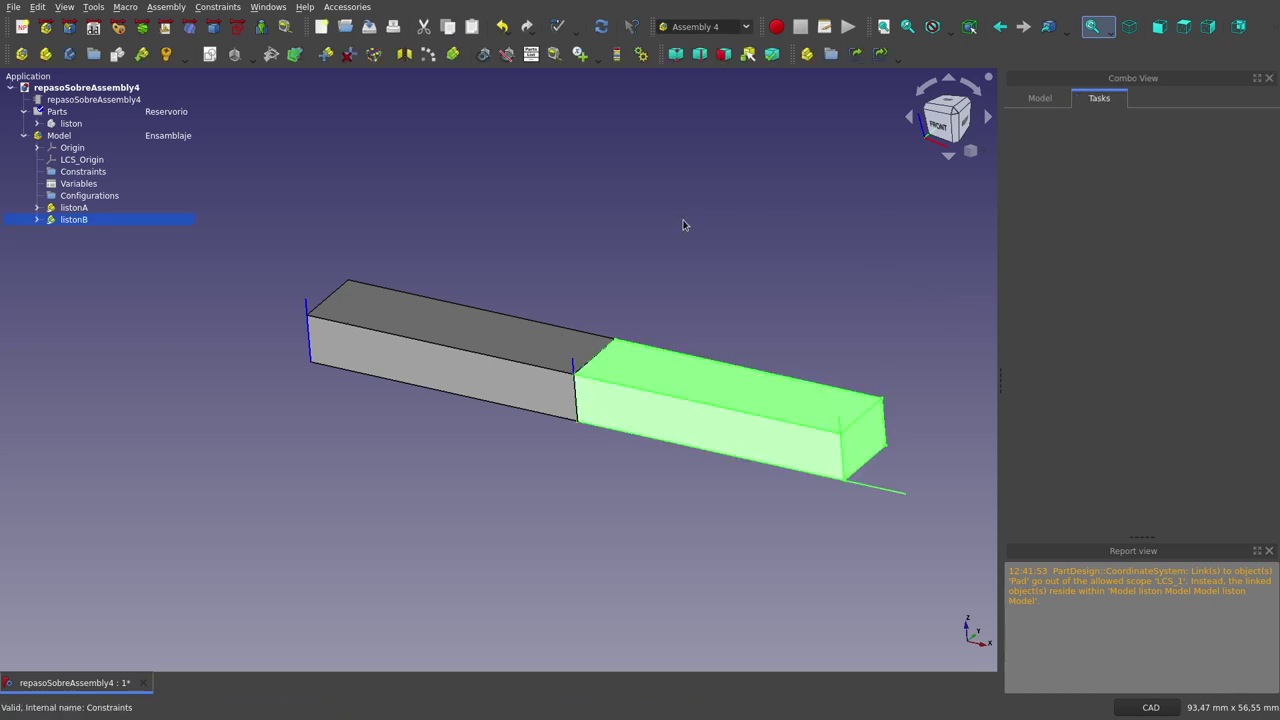
{"action": "left_click", "coordinate": [684, 223]}
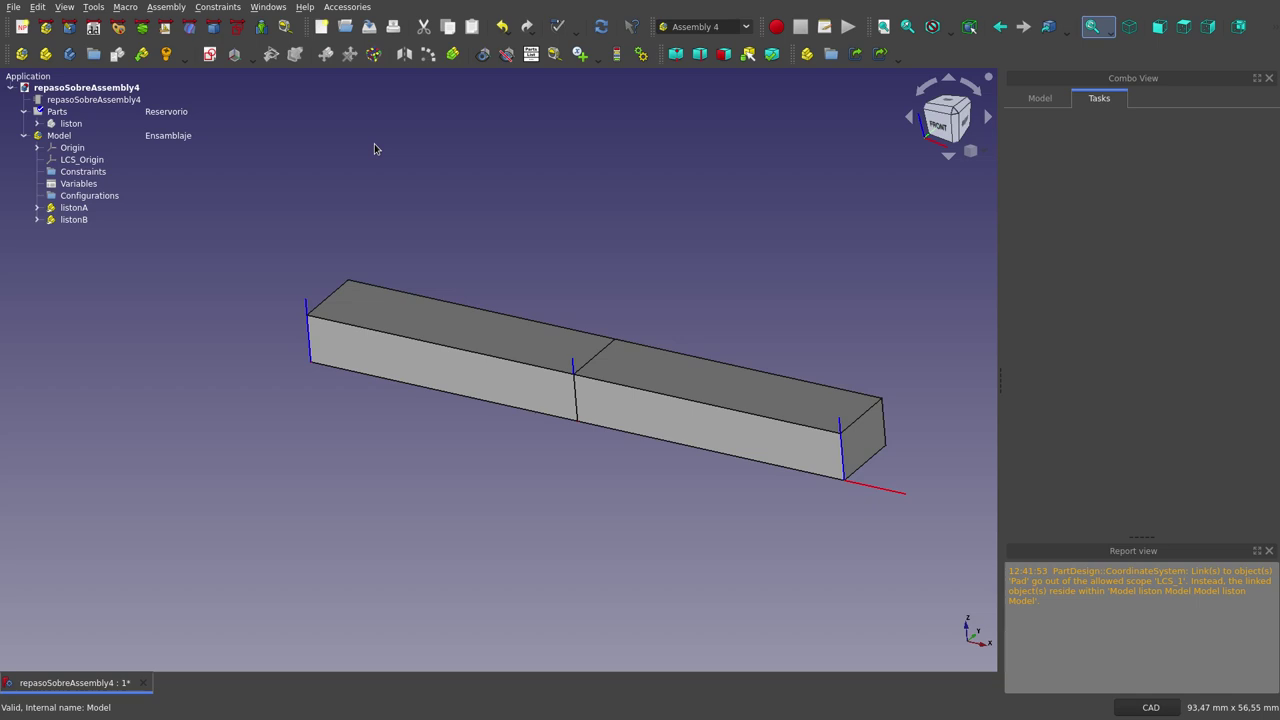
- Hide the origin planes, the assembly Model and the liston box from the view
{"action": "left_click", "coordinate": [72, 147]}
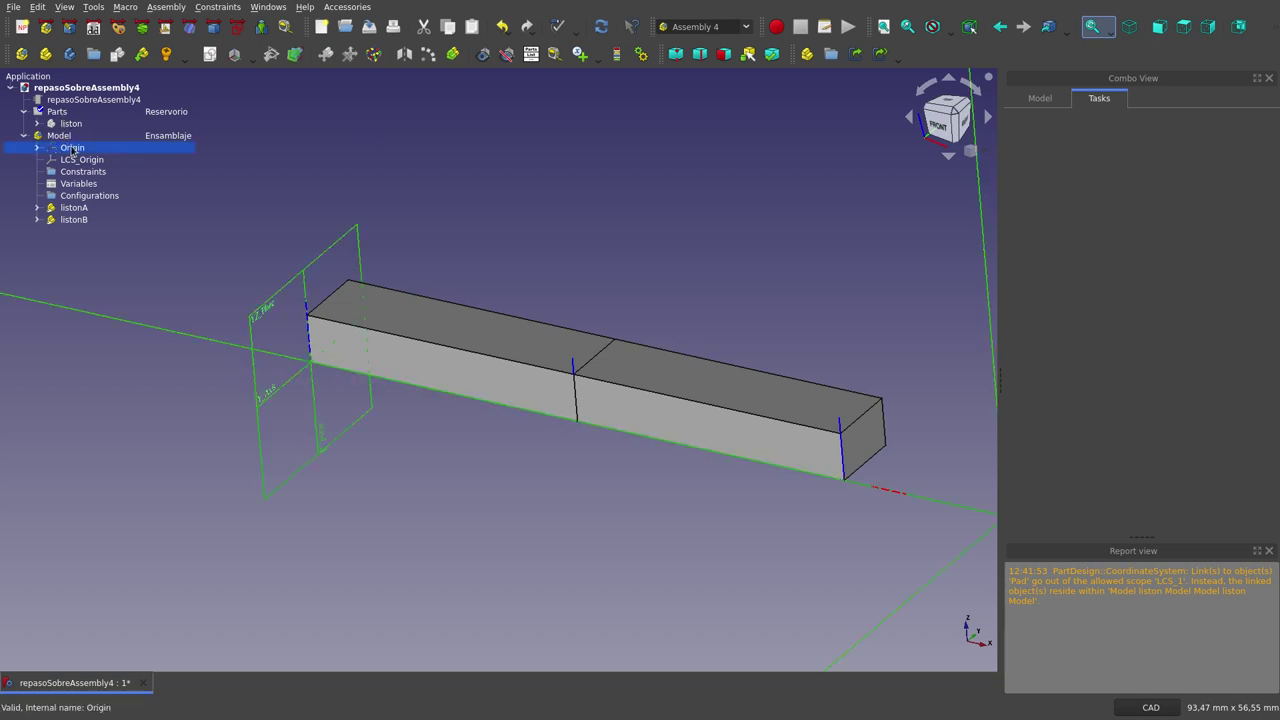
{"action": "key", "text": "space"}
{"action": "left_click", "coordinate": [77, 135]}
{"action": "key", "text": "space"}
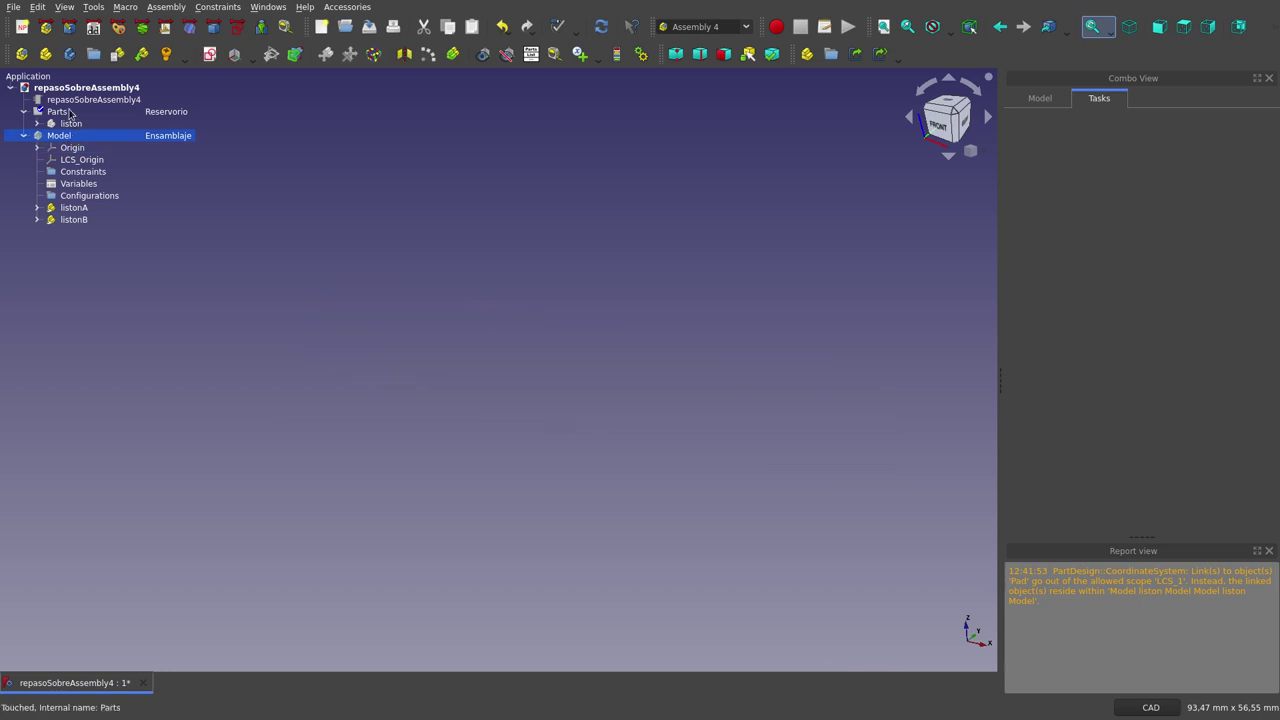
{"action": "left_click", "coordinate": [57, 111]}
{"action": "key", "text": "space"}
{"action": "left_click", "coordinate": [441, 227]}
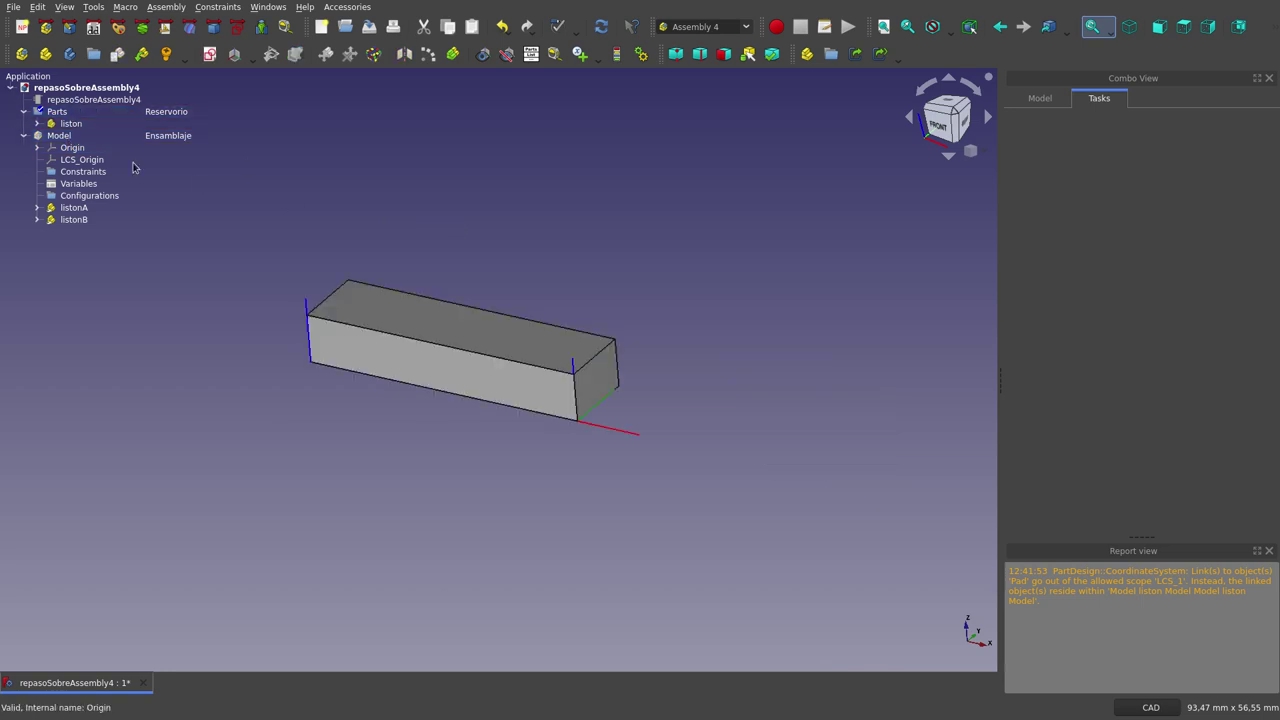
{"action": "left_click", "coordinate": [70, 123]}
{"action": "key", "text": "space"}
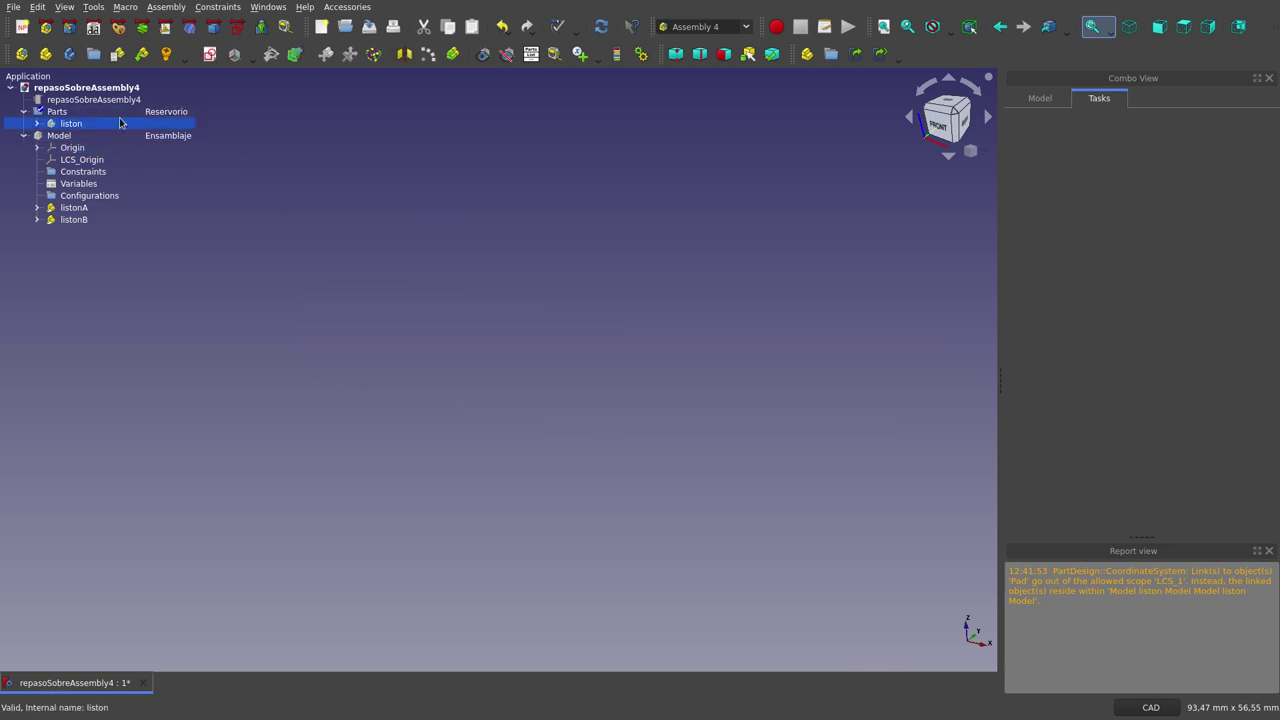
- Create a new part named tabla under Parts and select it
{"action": "left_click", "coordinate": [120, 111]}
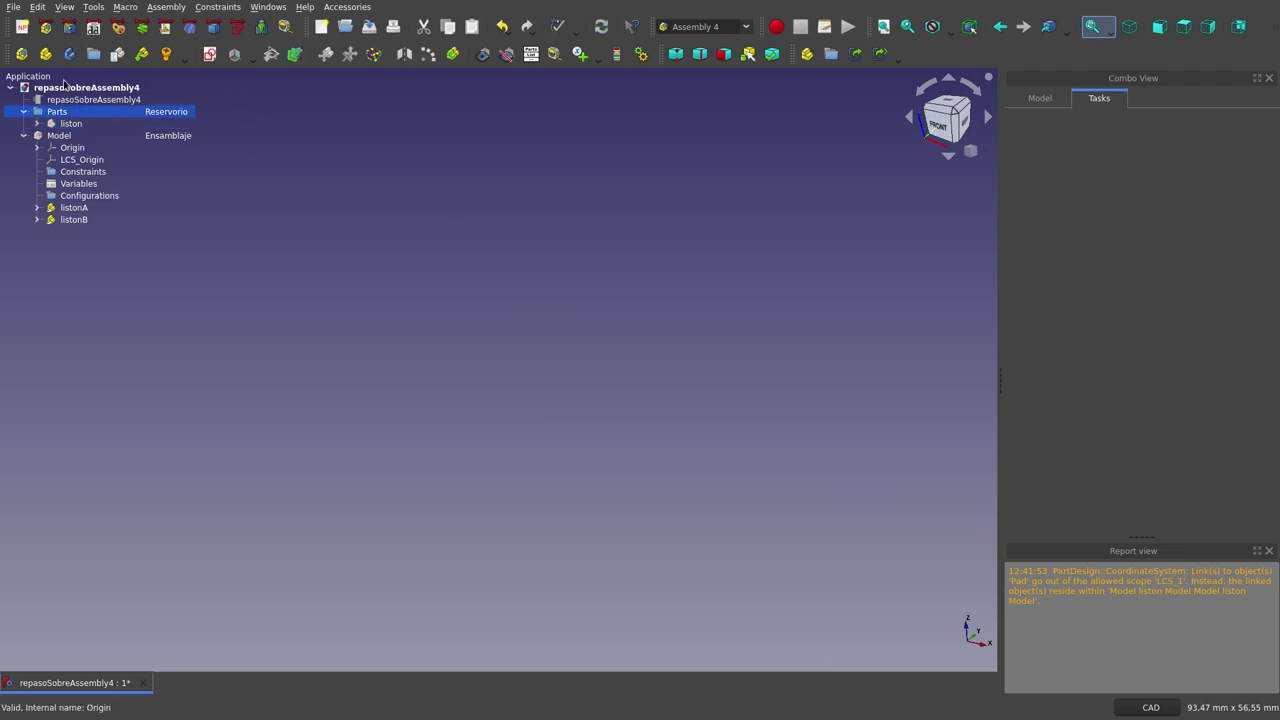
{"action": "left_click", "coordinate": [45, 55]}
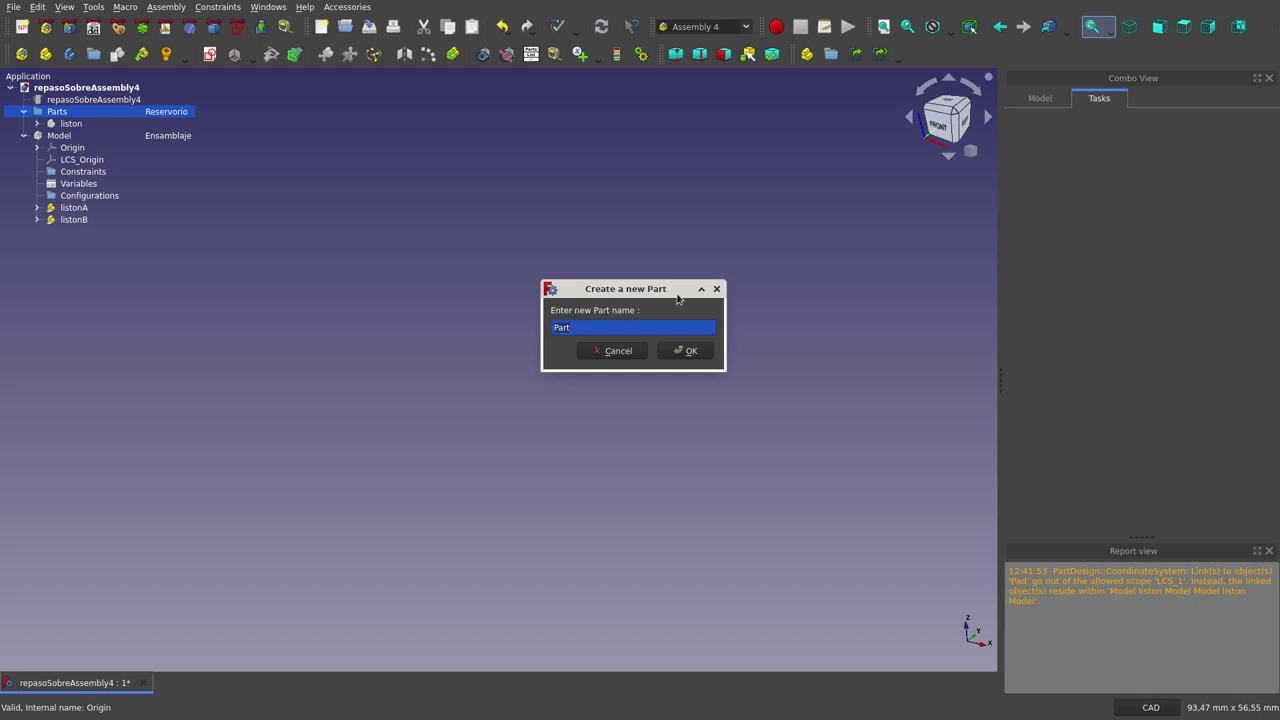
{"action": "type", "text": "tabla"}
{"action": "left_click", "coordinate": [689, 352]}
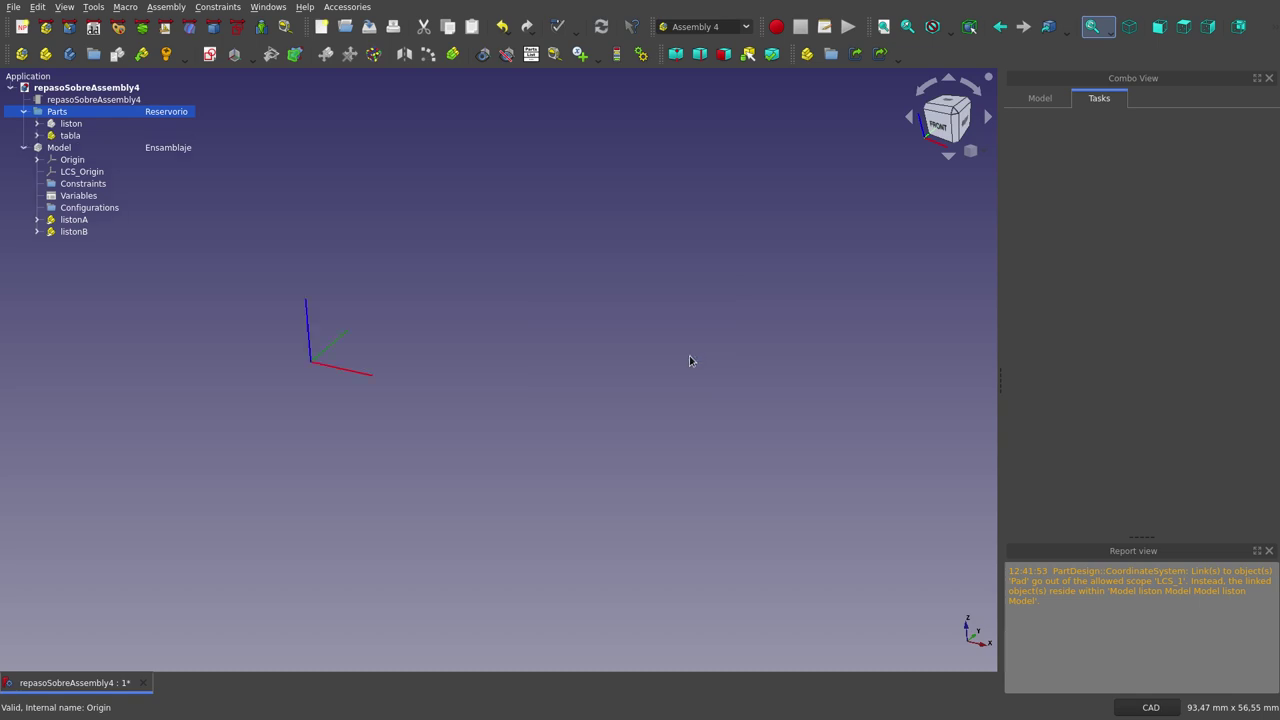
{"action": "left_click", "coordinate": [37, 135]}
{"action": "left_click", "coordinate": [72, 138]}
- Create the body tabla001 inside the tabla part and select it
{"action": "left_click", "coordinate": [69, 53]}
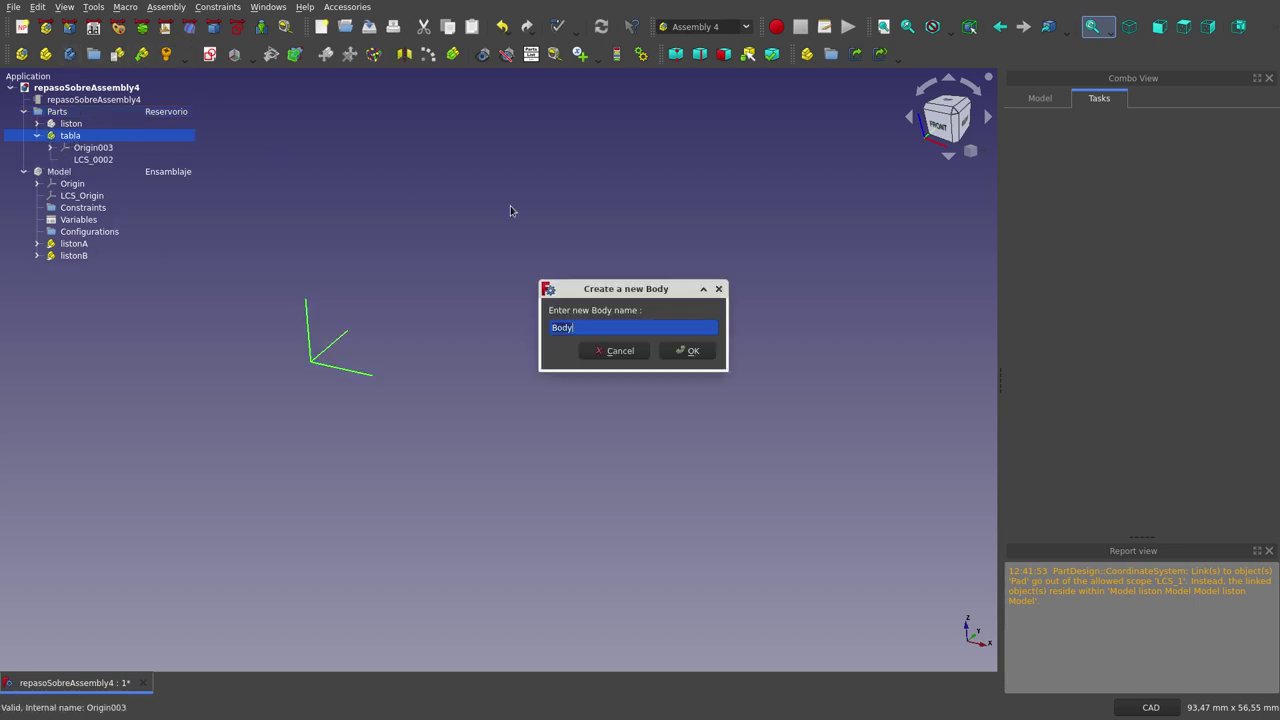
{"action": "type", "text": "tabla"}
{"action": "left_click", "coordinate": [710, 343]}
{"action": "left_click", "coordinate": [67, 174]}
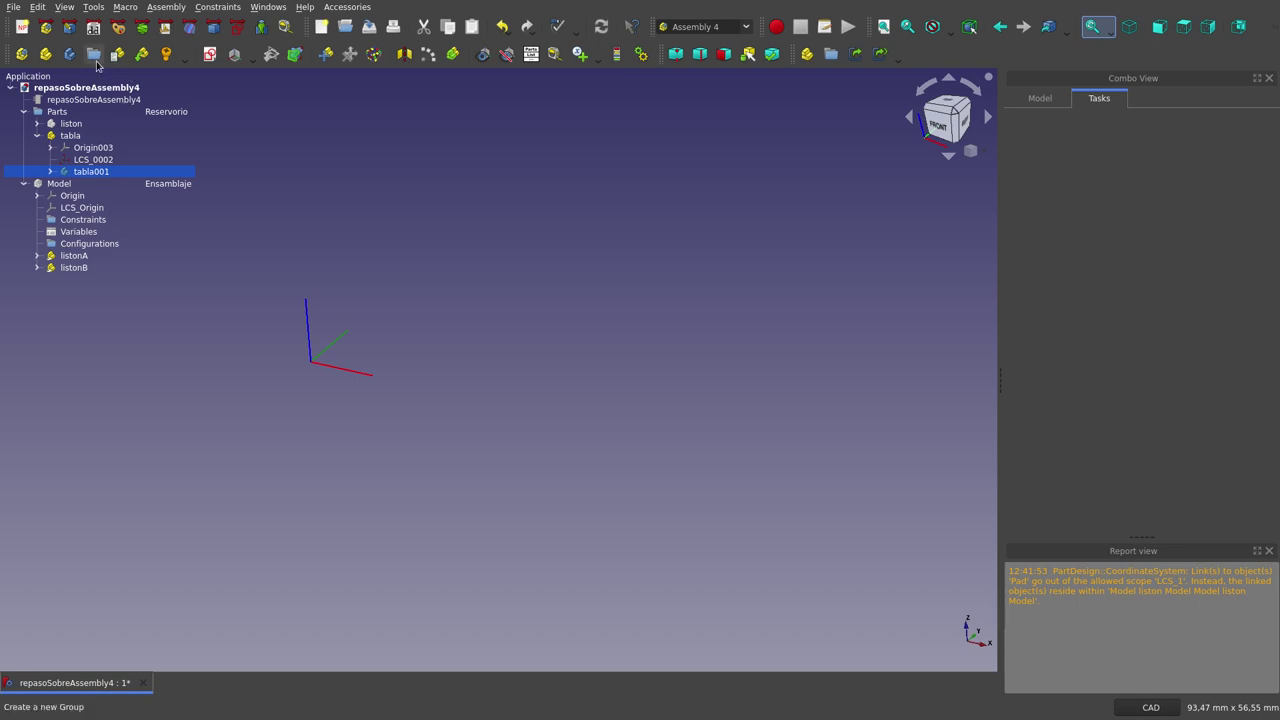
- Create Sketch_2 in the tabla001 body, retrying after one cancelled attempt
{"action": "left_click", "coordinate": [166, 53]}
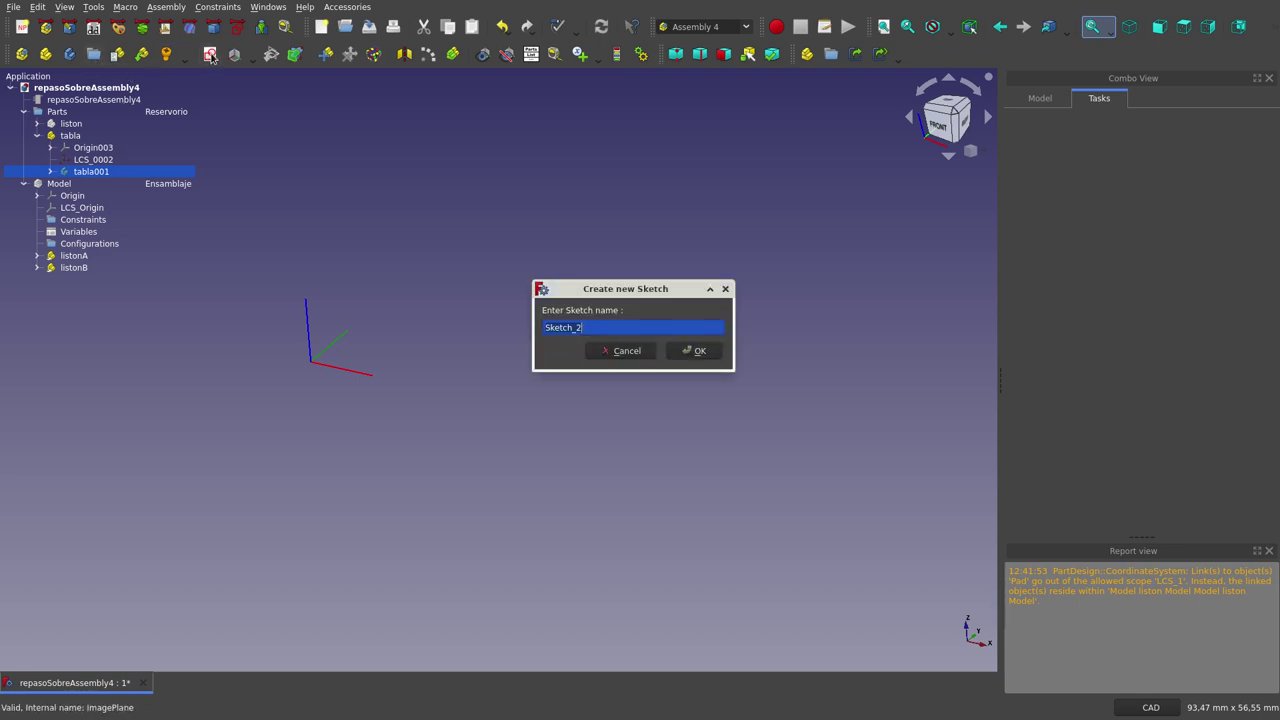
{"action": "left_click", "coordinate": [650, 350]}
{"action": "left_click", "coordinate": [50, 171]}
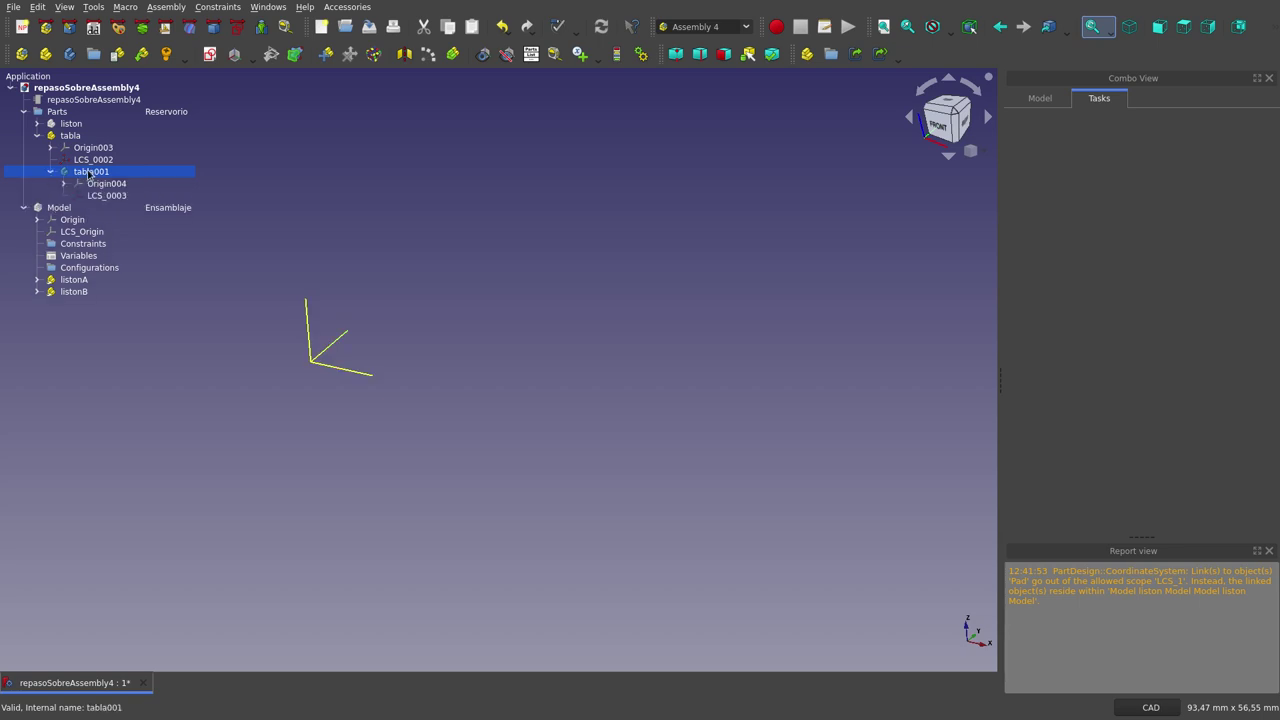
{"action": "left_click", "coordinate": [209, 53]}
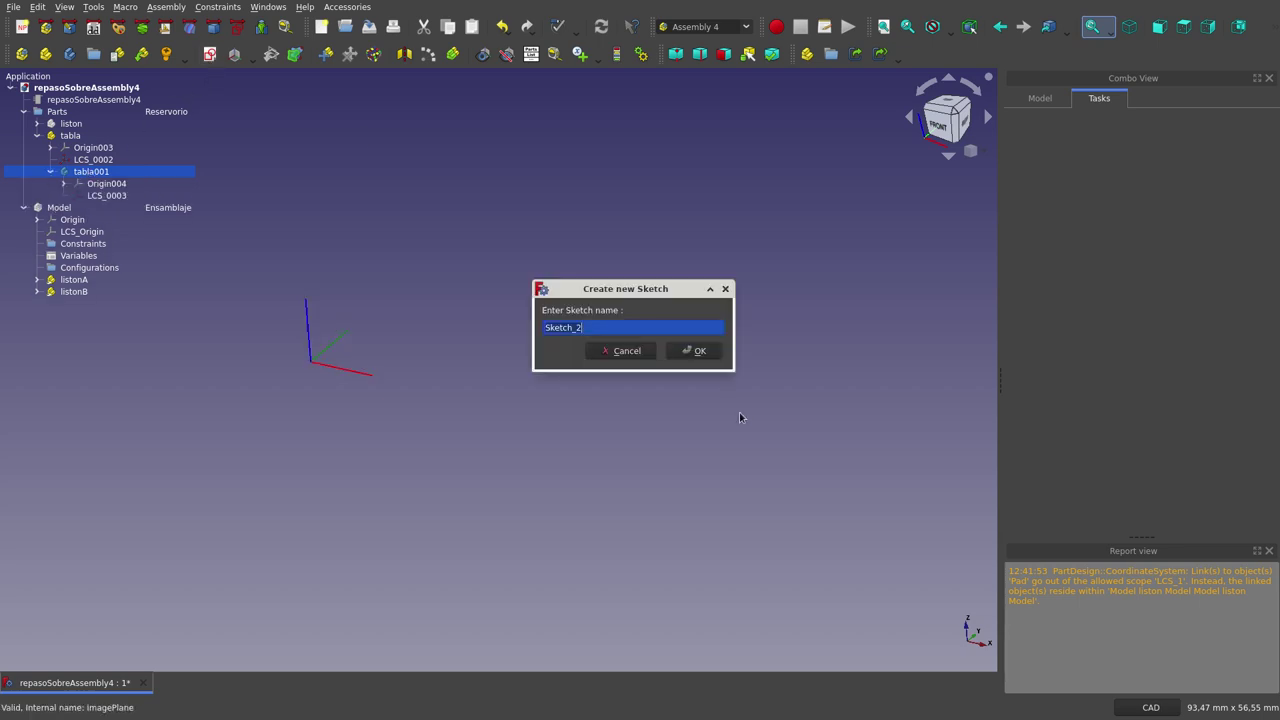
{"action": "left_click", "coordinate": [700, 351]}
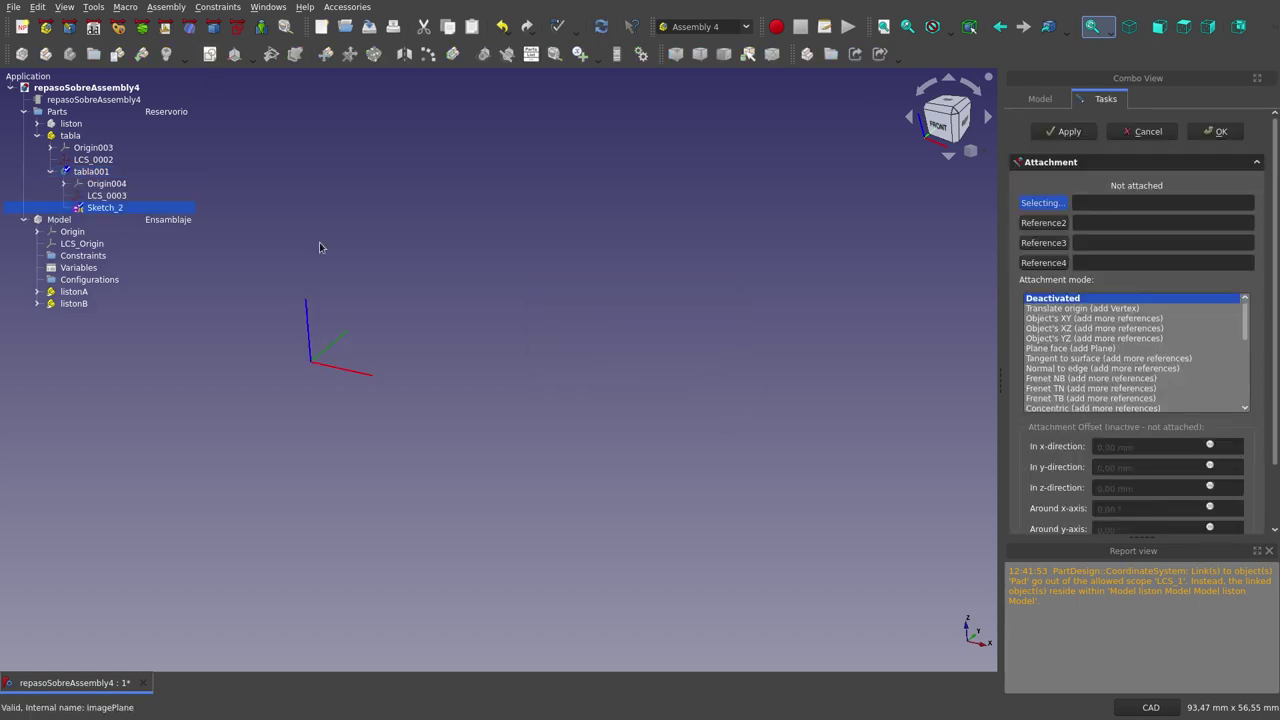
- Attach Sketch_2 to LCS_0003 with Object's XY mode, then select Sketch_2 in the tree
{"action": "left_click", "coordinate": [108, 196]}
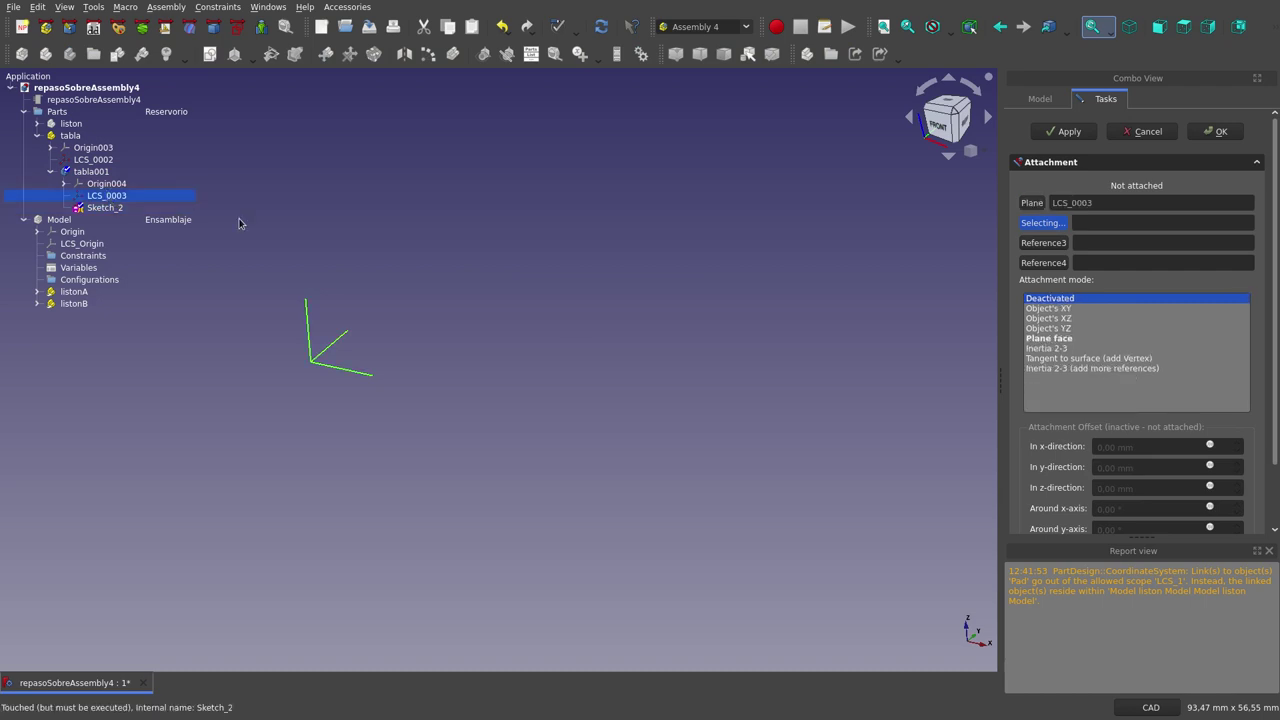
{"action": "left_click", "coordinate": [1055, 309]}
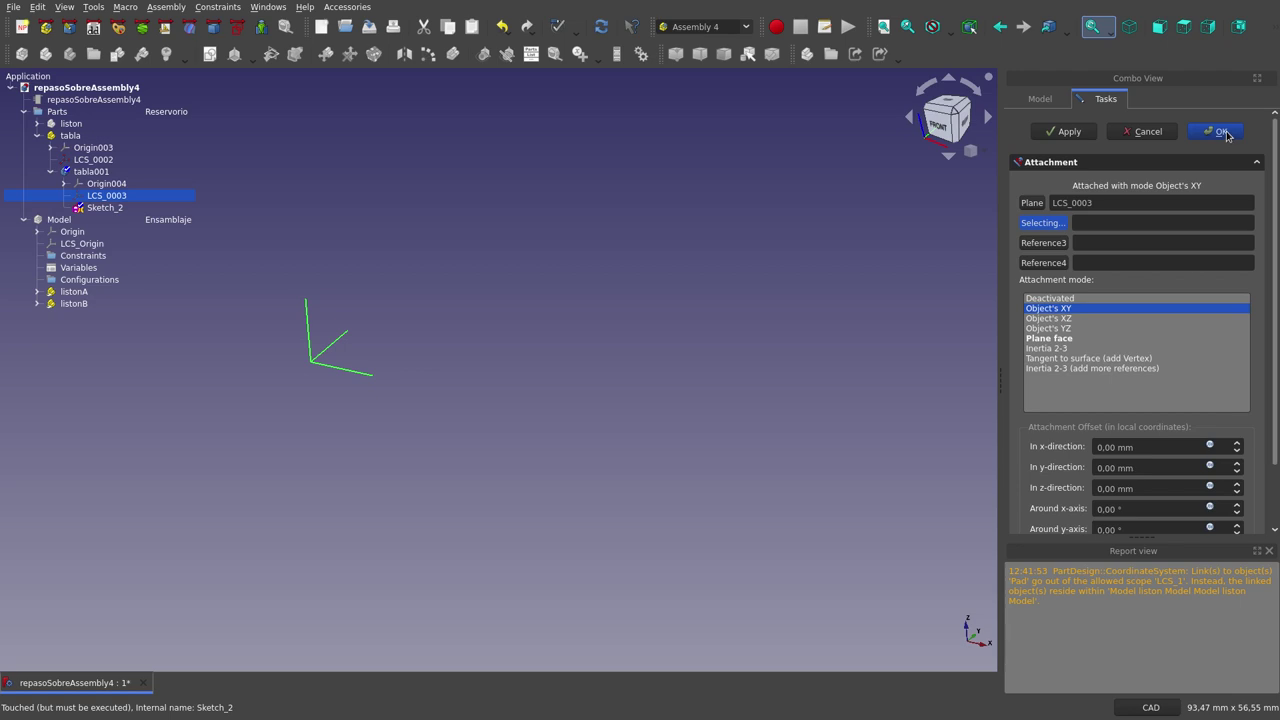
{"action": "left_click", "coordinate": [1220, 132]}
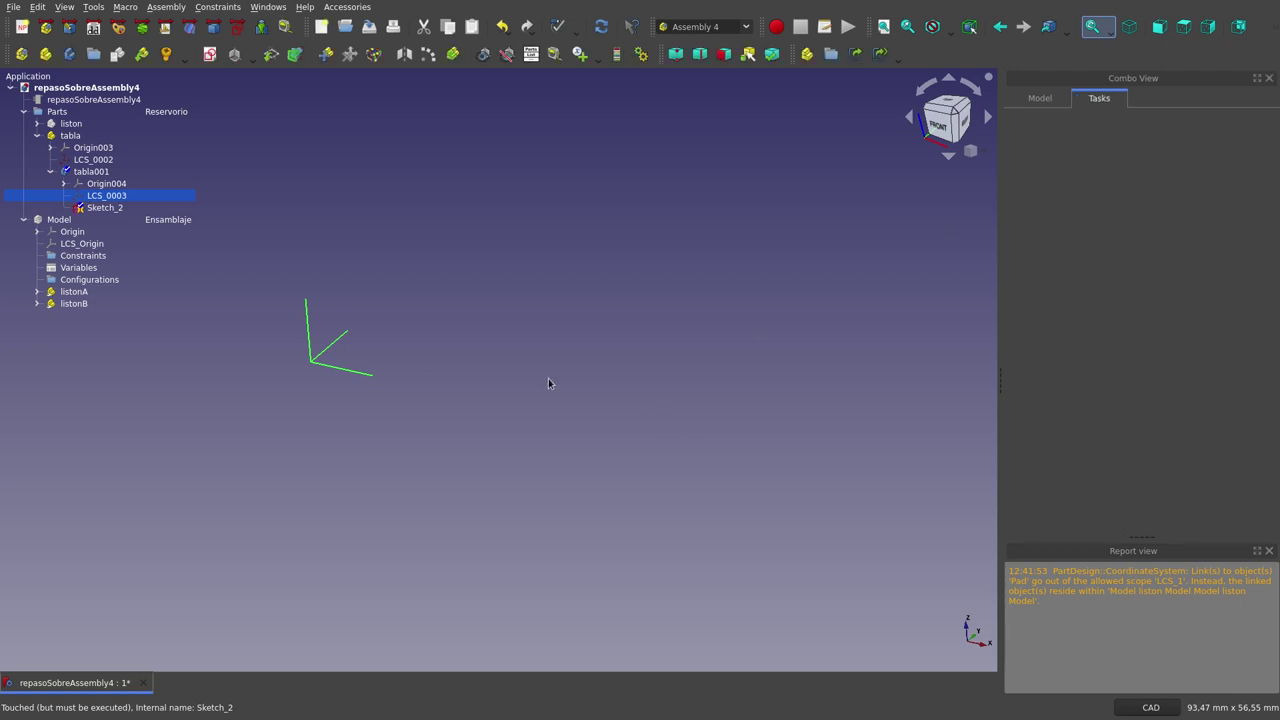
{"action": "left_click", "coordinate": [407, 334]}
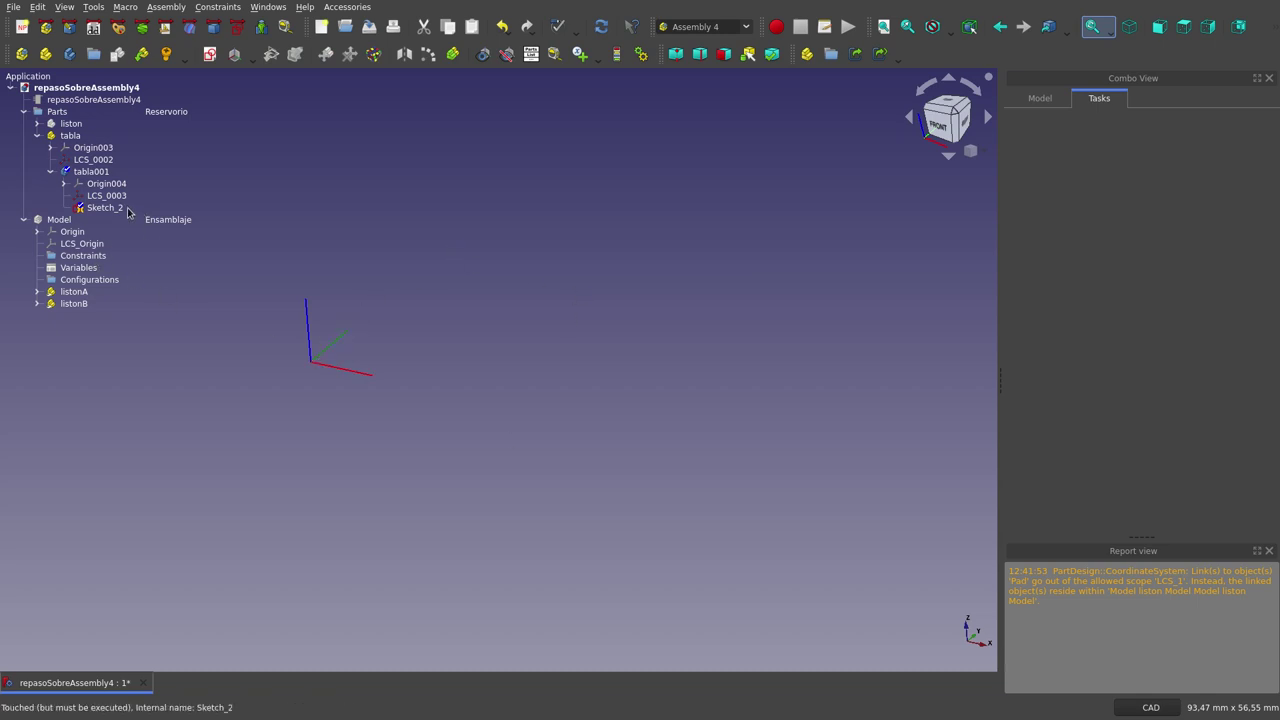
{"action": "left_click", "coordinate": [105, 207]}
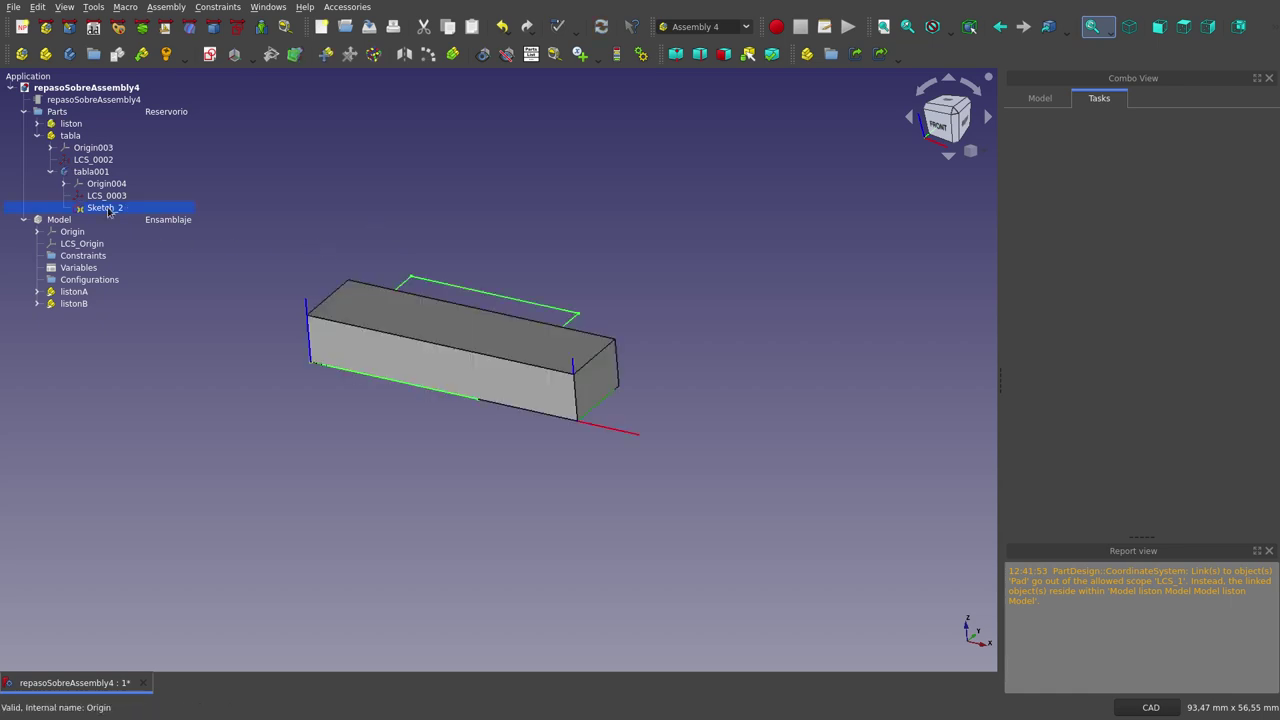
- Hide liston, deactivate the tabla001 body and tabla part, and switch to Assembly 4
{"action": "left_click", "coordinate": [83, 126]}
{"action": "key", "text": "space"}
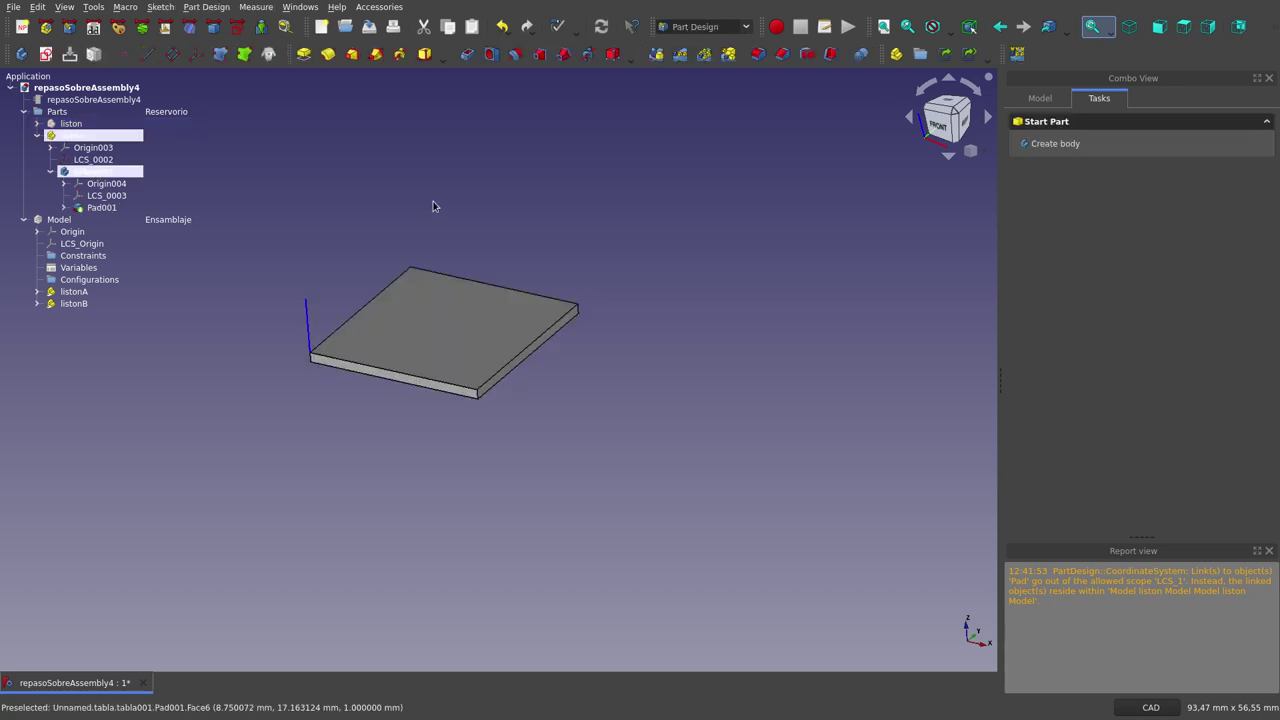
{"action": "double_click", "coordinate": [93, 173]}
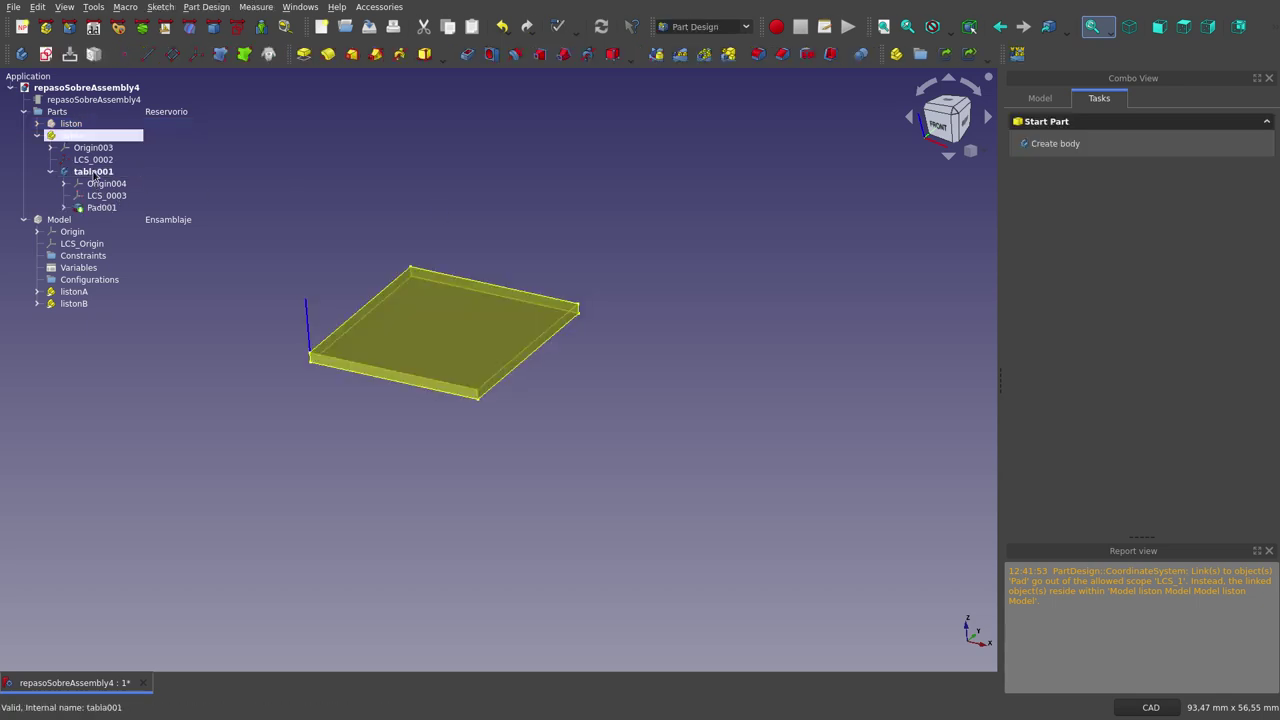
{"action": "double_click", "coordinate": [70, 135]}
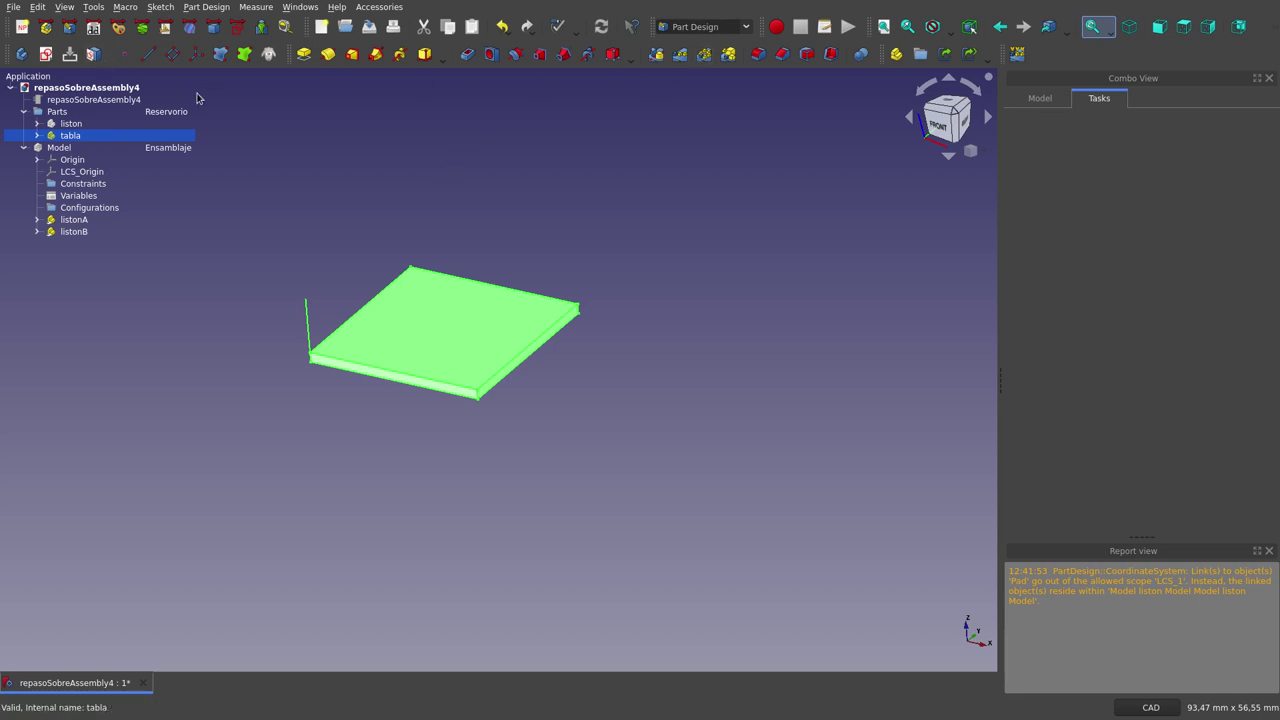
{"action": "left_click", "coordinate": [358, 214]}
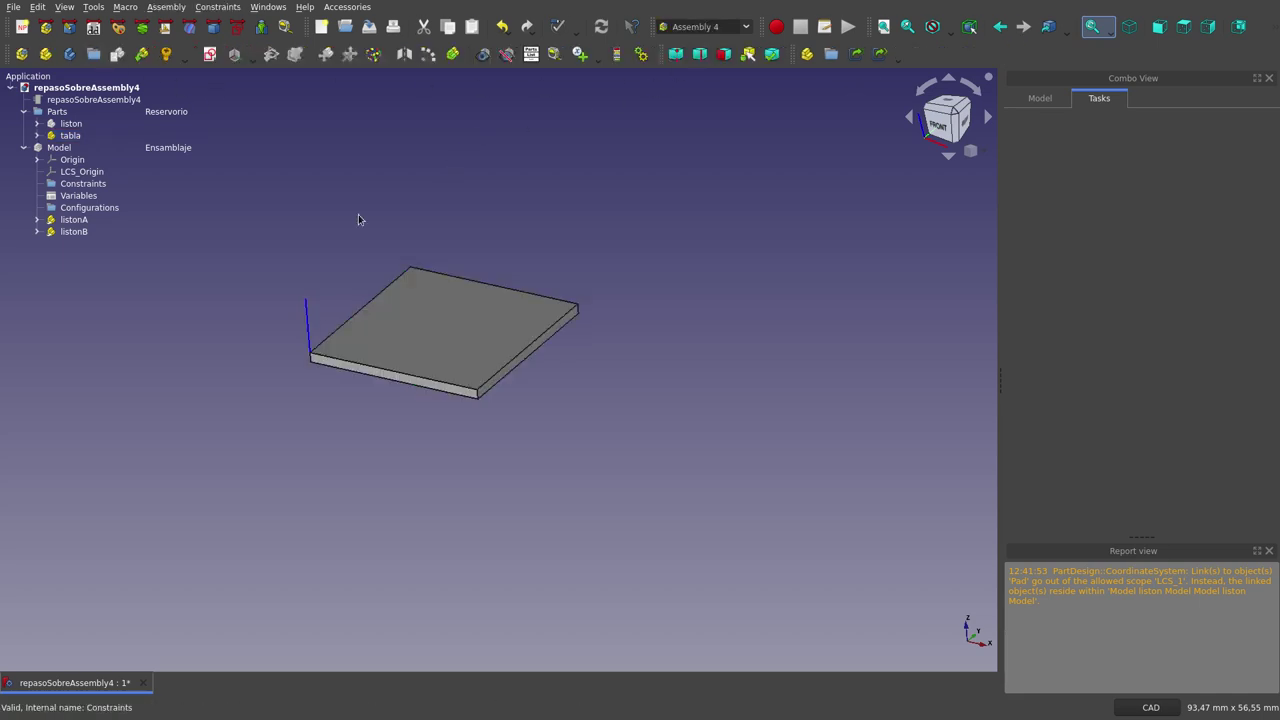
- Hide the Parts container and show the two-bar Model assembly
{"action": "scroll", "coordinate": [257, 360], "scroll_direction": "down", "scroll_amount": 2}
{"action": "scroll", "coordinate": [318, 323], "scroll_direction": "up", "scroll_amount": 2}
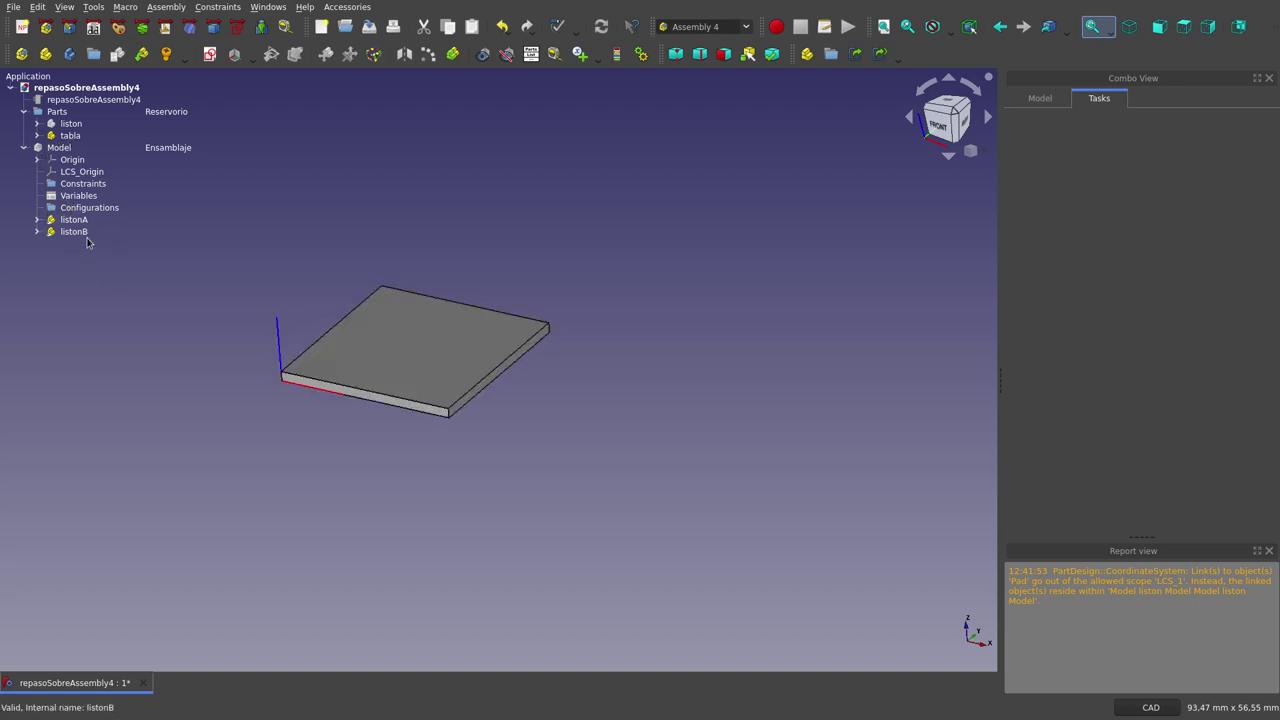
{"action": "left_click", "coordinate": [60, 147]}
{"action": "left_click", "coordinate": [58, 112]}
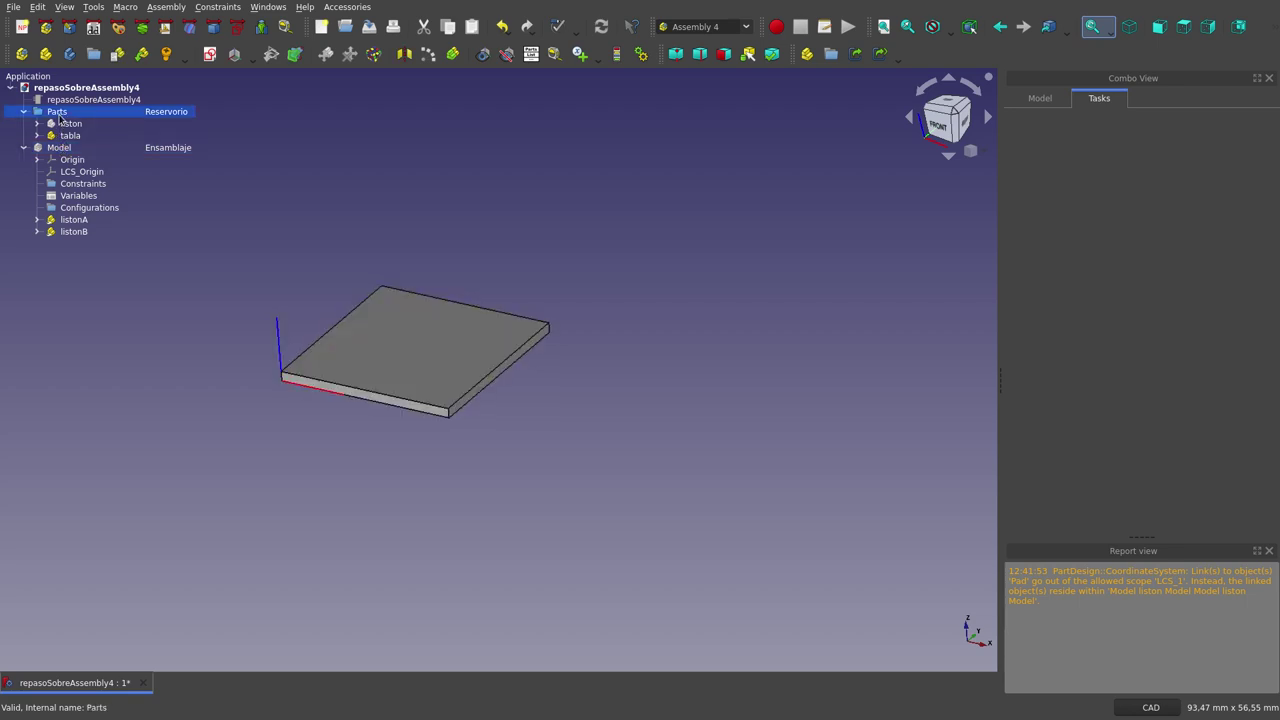
{"action": "key", "text": "space"}
{"action": "left_click", "coordinate": [59, 147]}
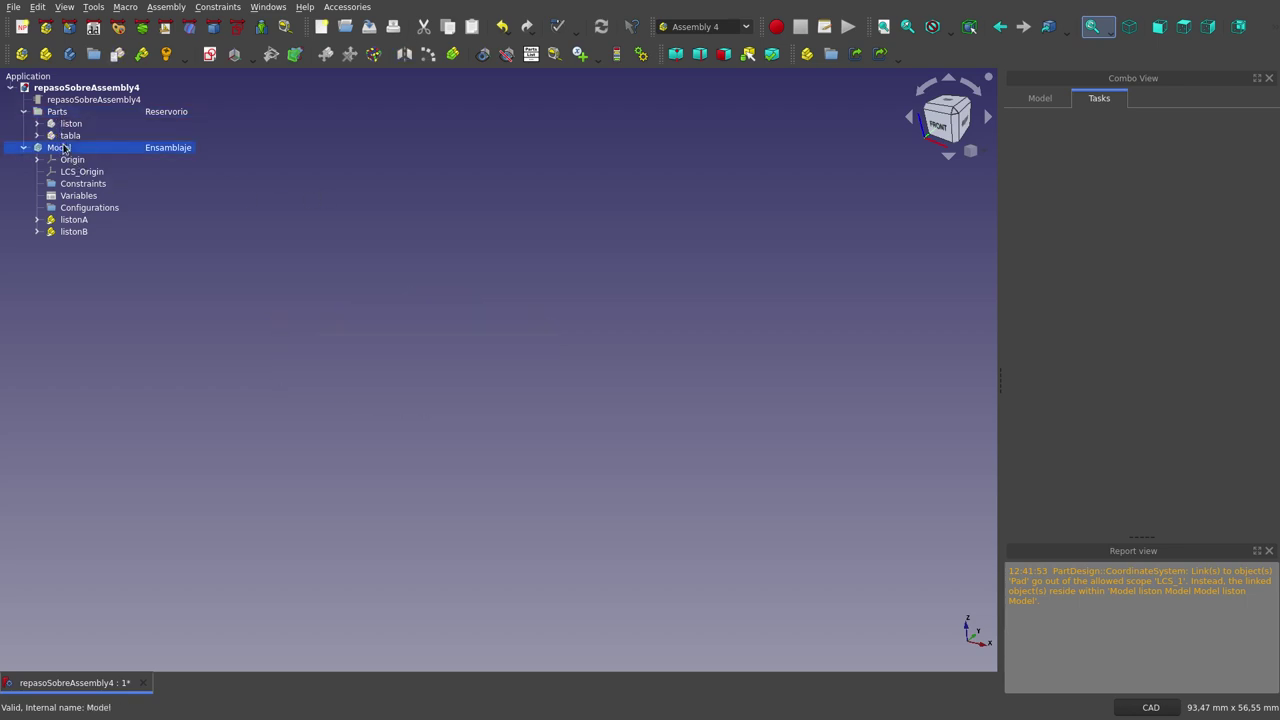
{"action": "key", "text": "space"}
{"action": "left_click", "coordinate": [501, 292]}
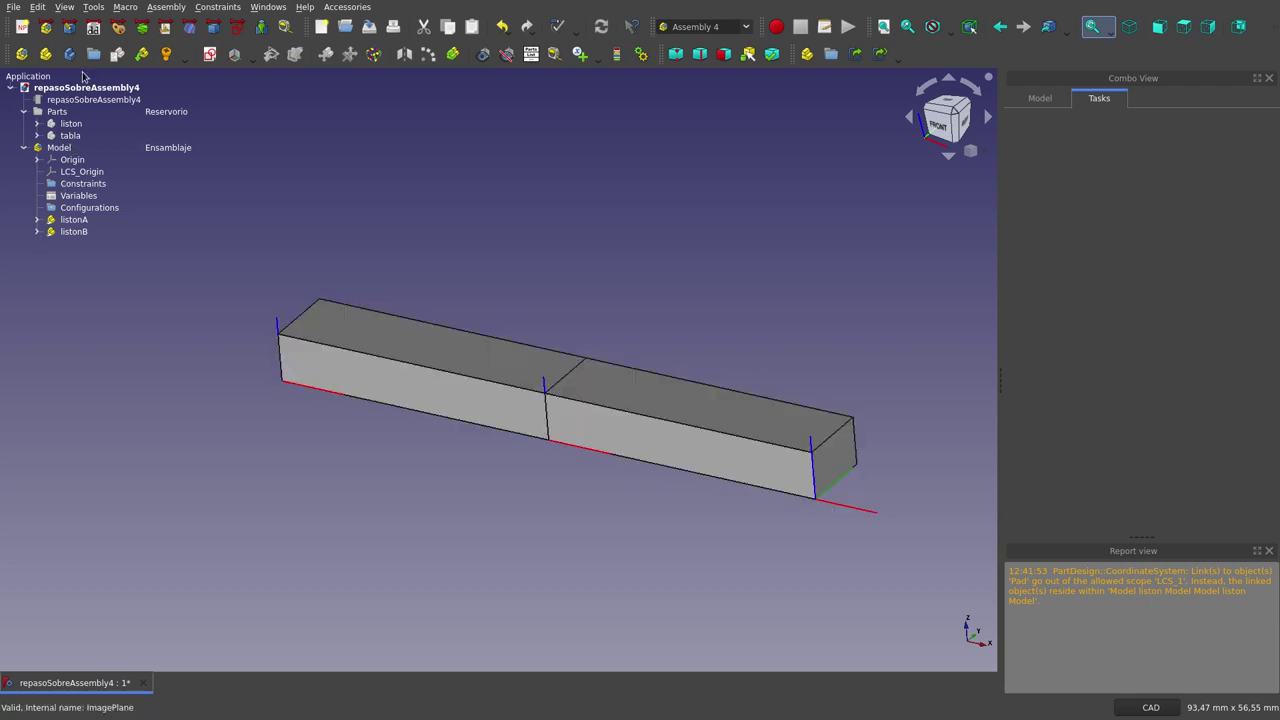
- Insert a link to the Unnamed#tabla part into the Model, named tablaA
{"action": "left_click", "coordinate": [140, 56]}
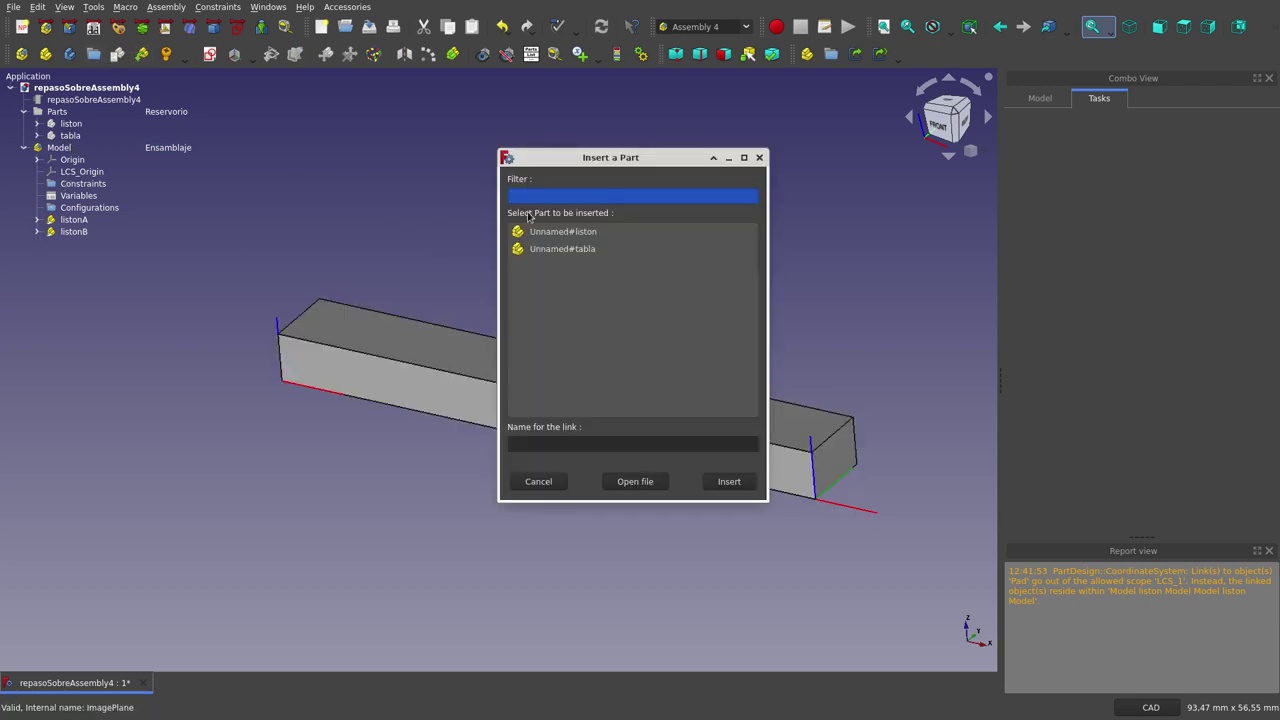
{"action": "left_click", "coordinate": [560, 250]}
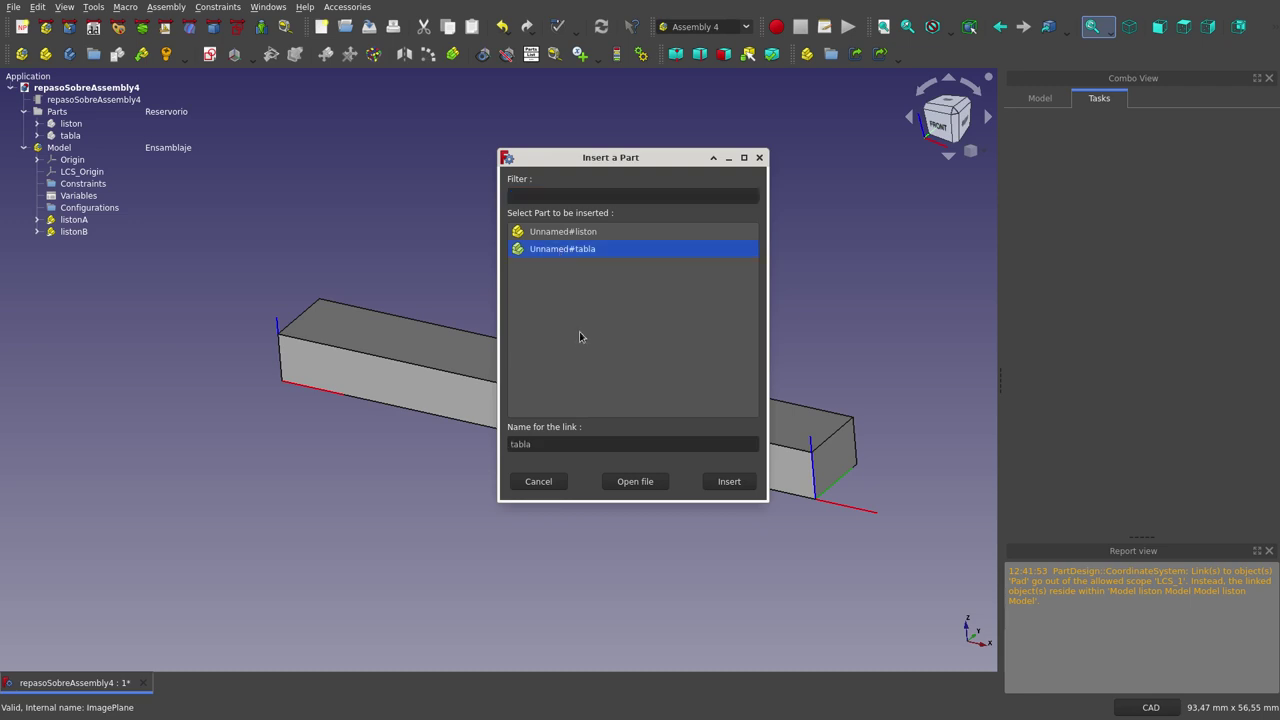
{"action": "left_click", "coordinate": [566, 443]}
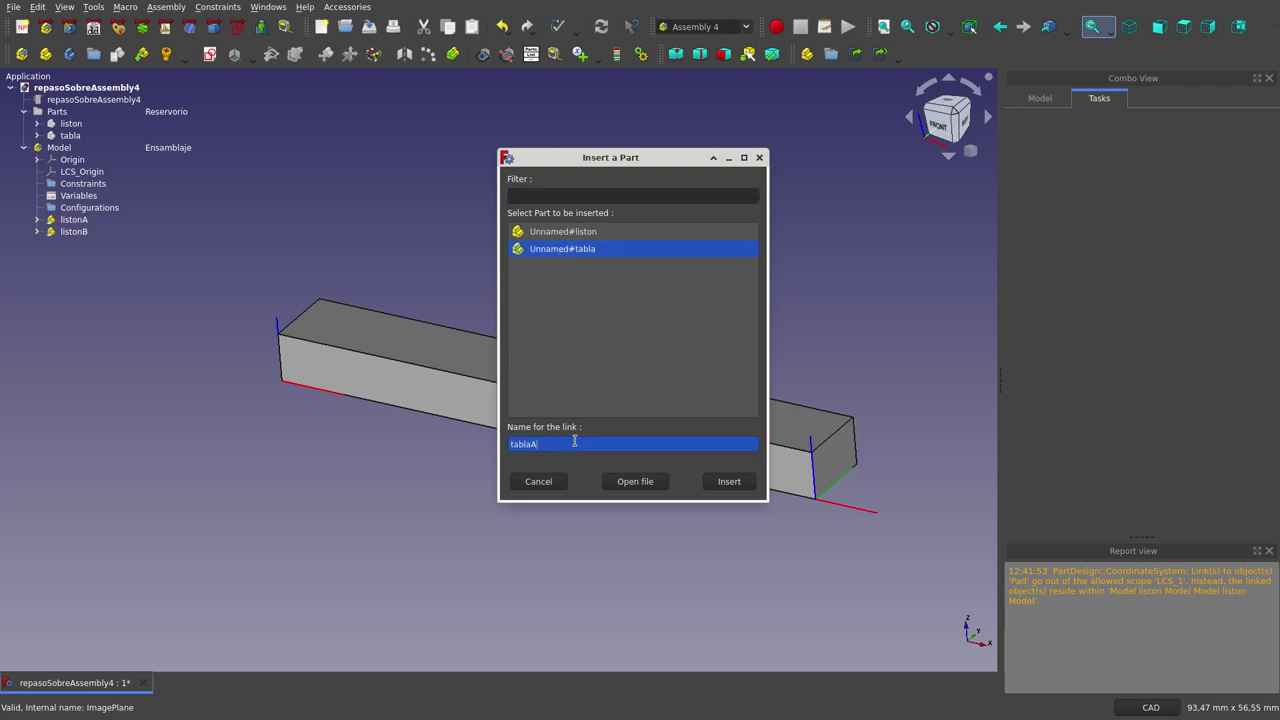
{"action": "left_click", "coordinate": [729, 481]}
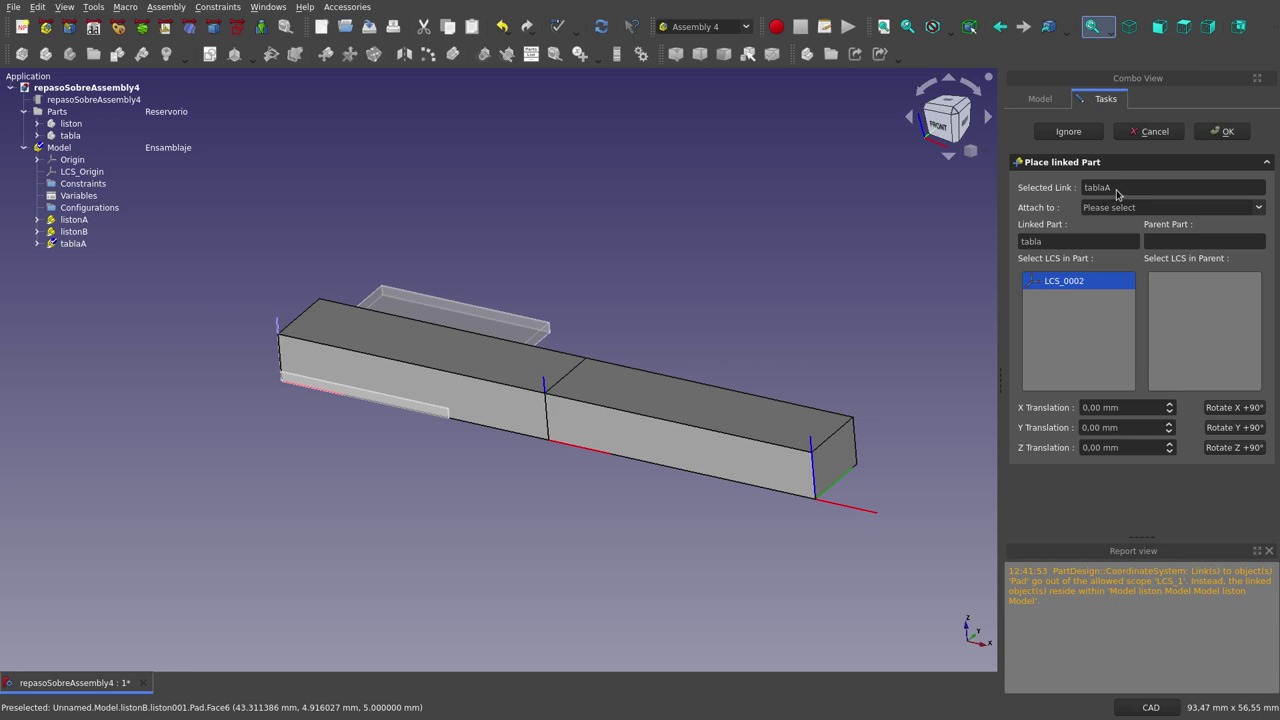
- Attach tablaA to listonB's LCS_1 so it sits at the bar's far end
{"action": "left_click", "coordinate": [1158, 210]}
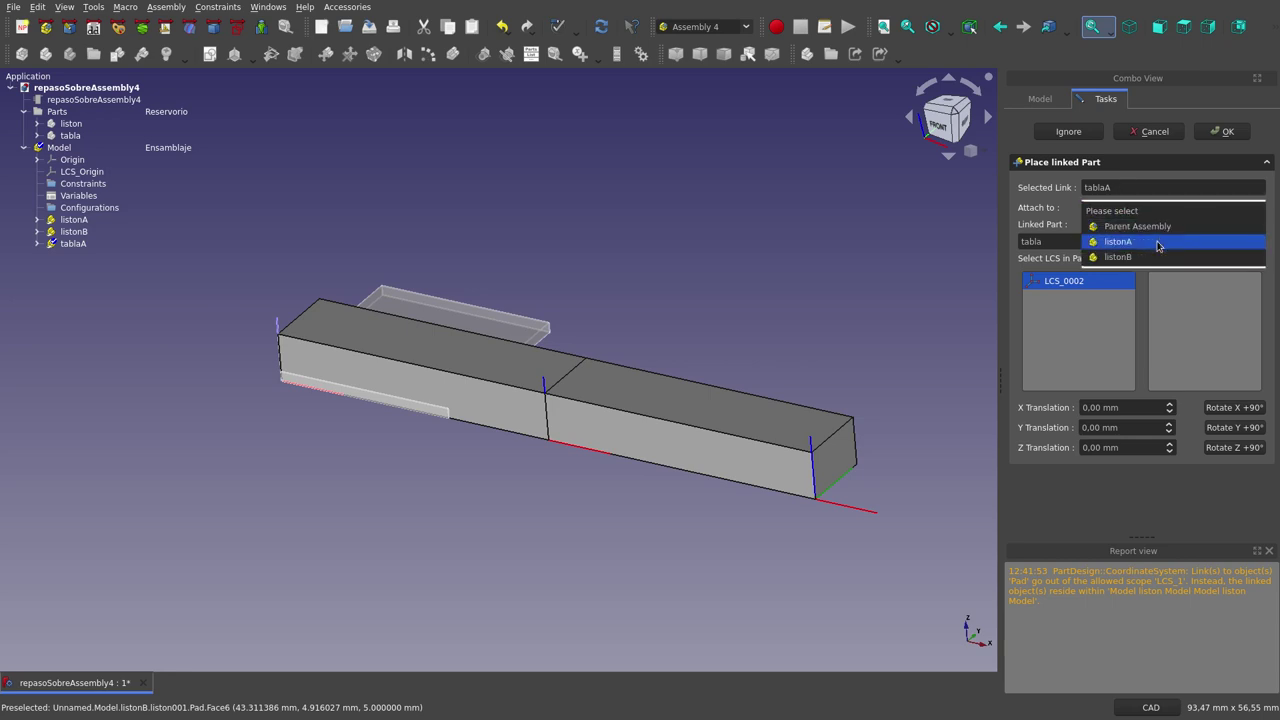
{"action": "left_click", "coordinate": [1156, 258]}
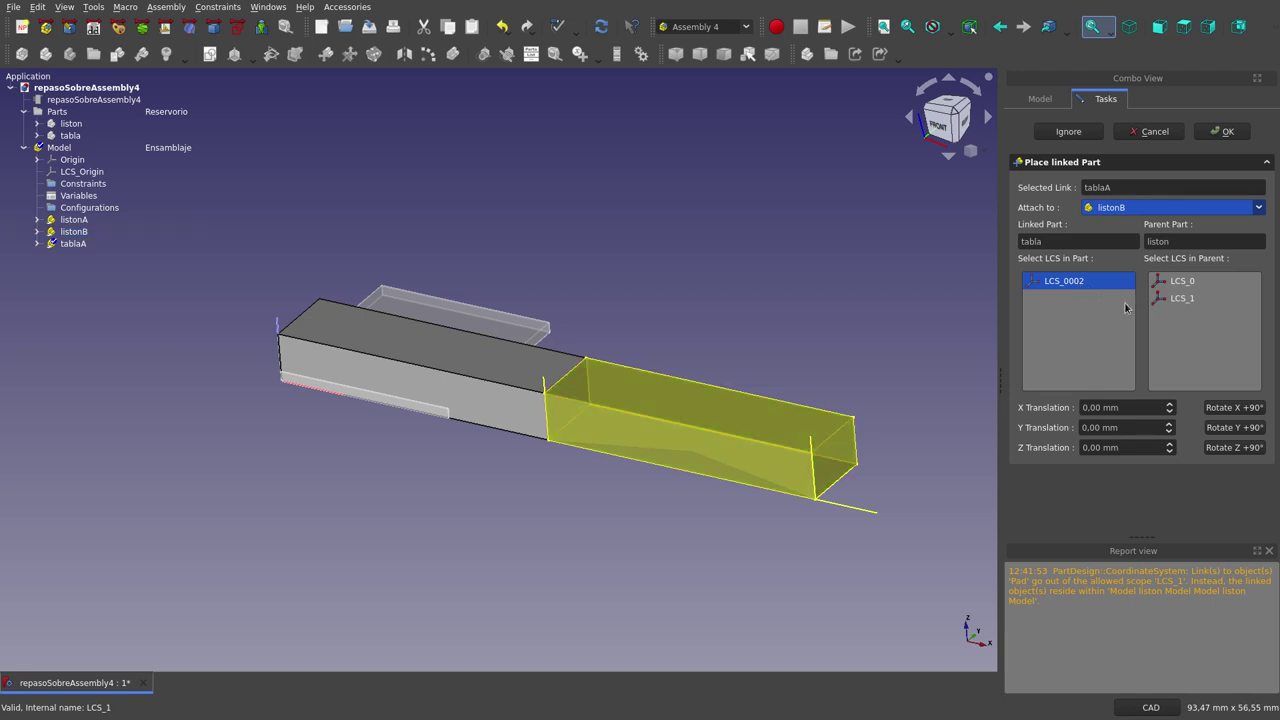
{"action": "left_click", "coordinate": [1185, 300]}
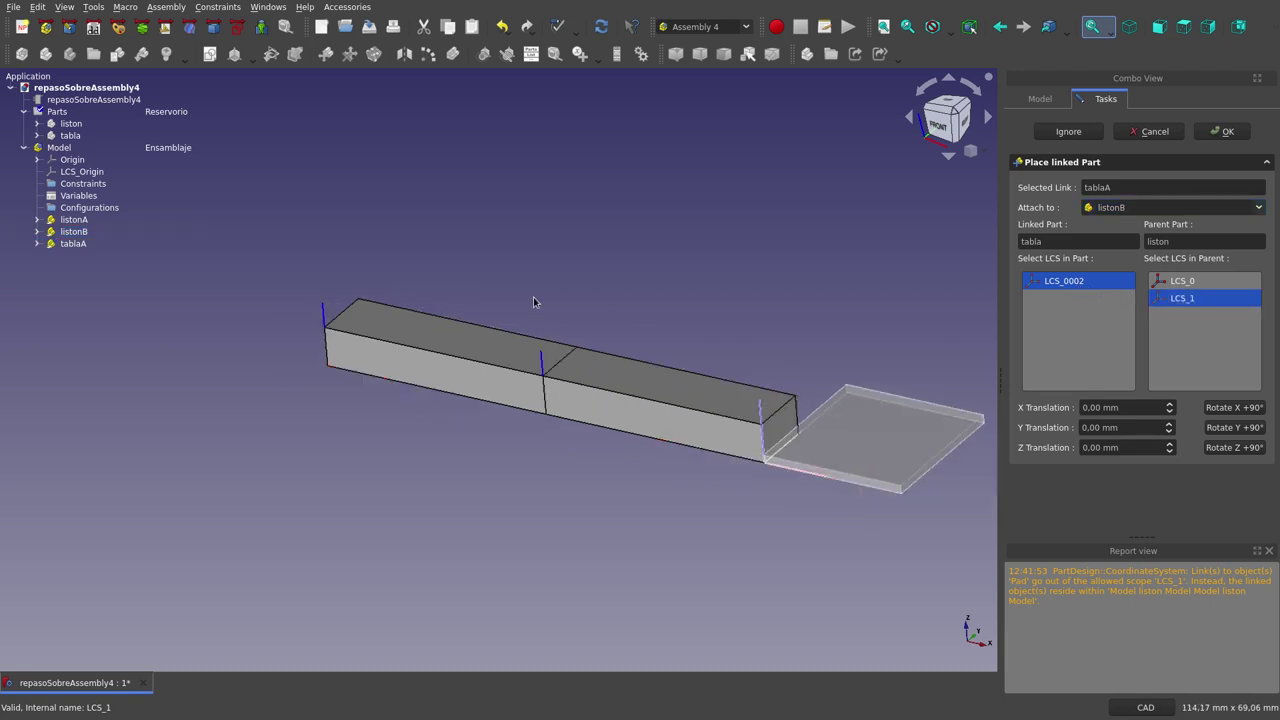
{"action": "left_click", "coordinate": [1222, 133]}
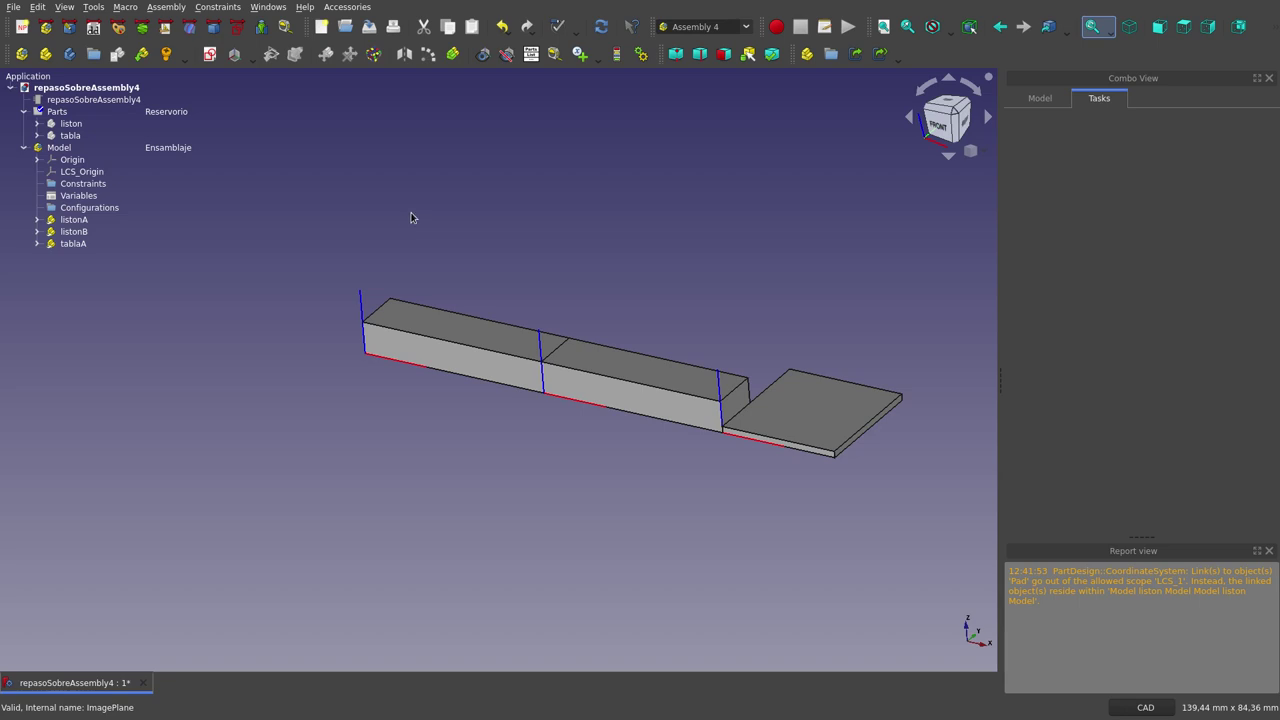
- Create Sketch_3 in the Model, attached to LCS_Origin in Object's XY mode
{"action": "left_click", "coordinate": [59, 148]}
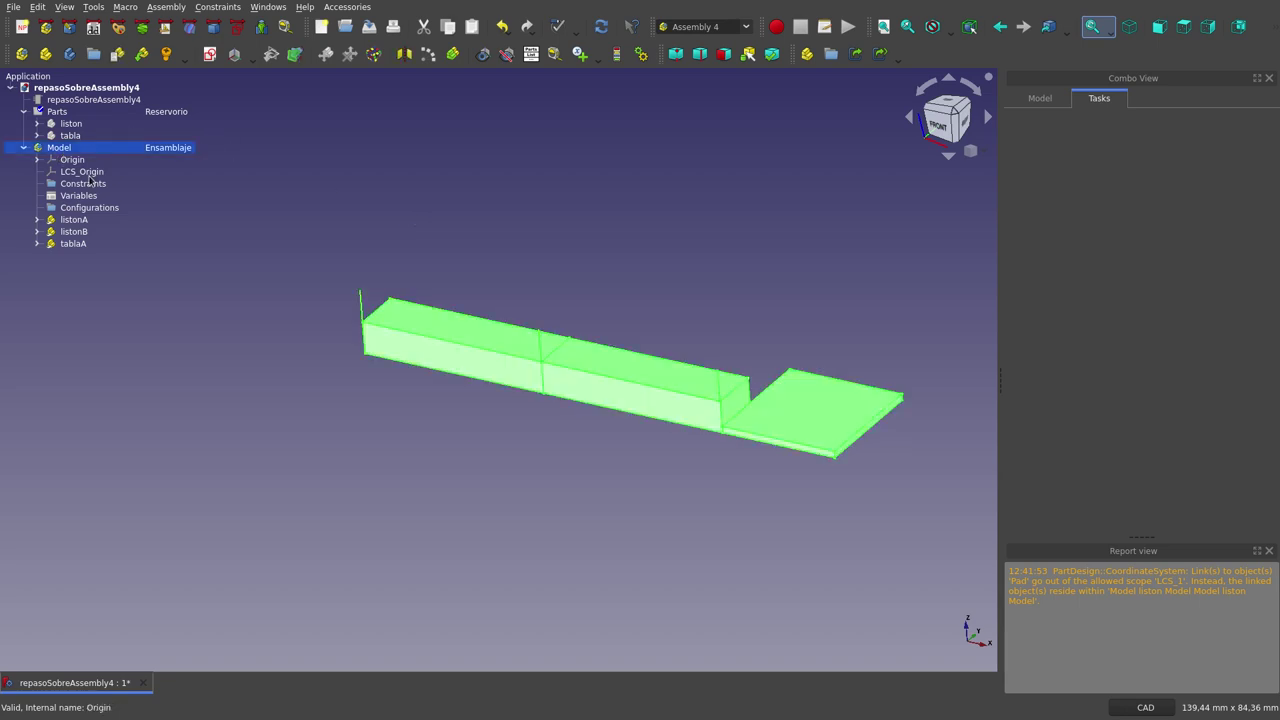
{"action": "left_click", "coordinate": [208, 56]}
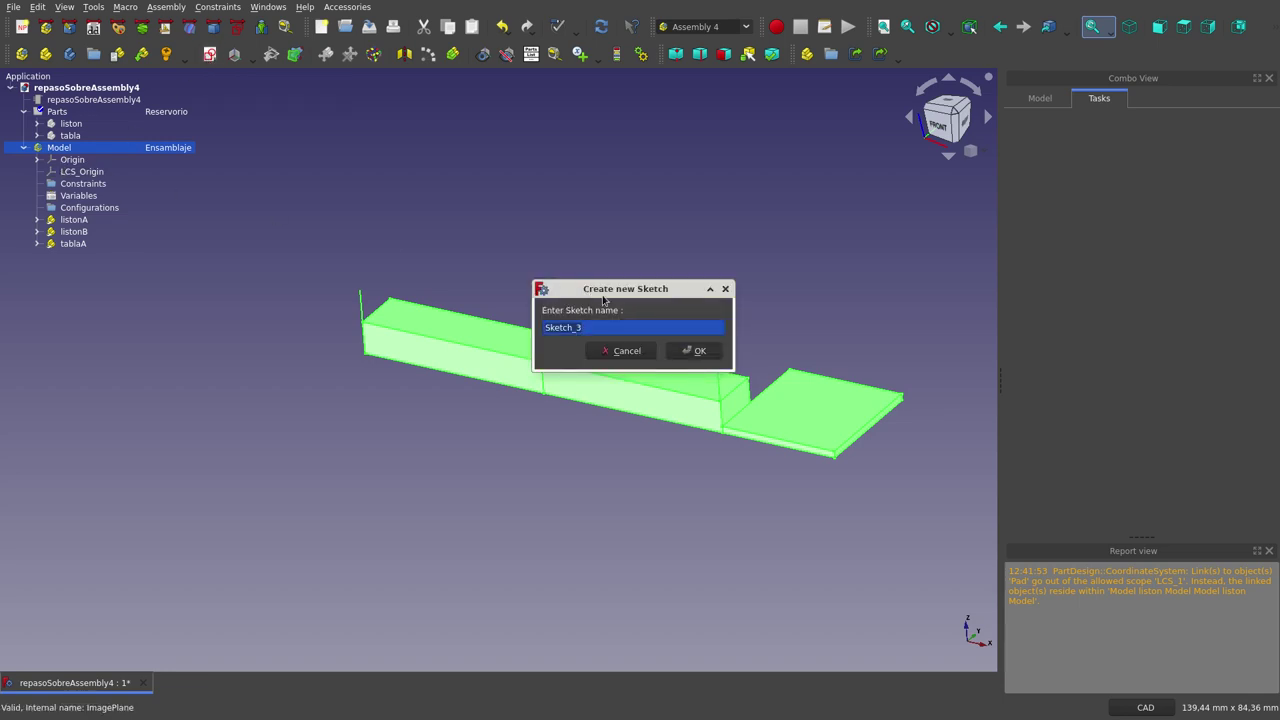
{"action": "left_click", "coordinate": [695, 350]}
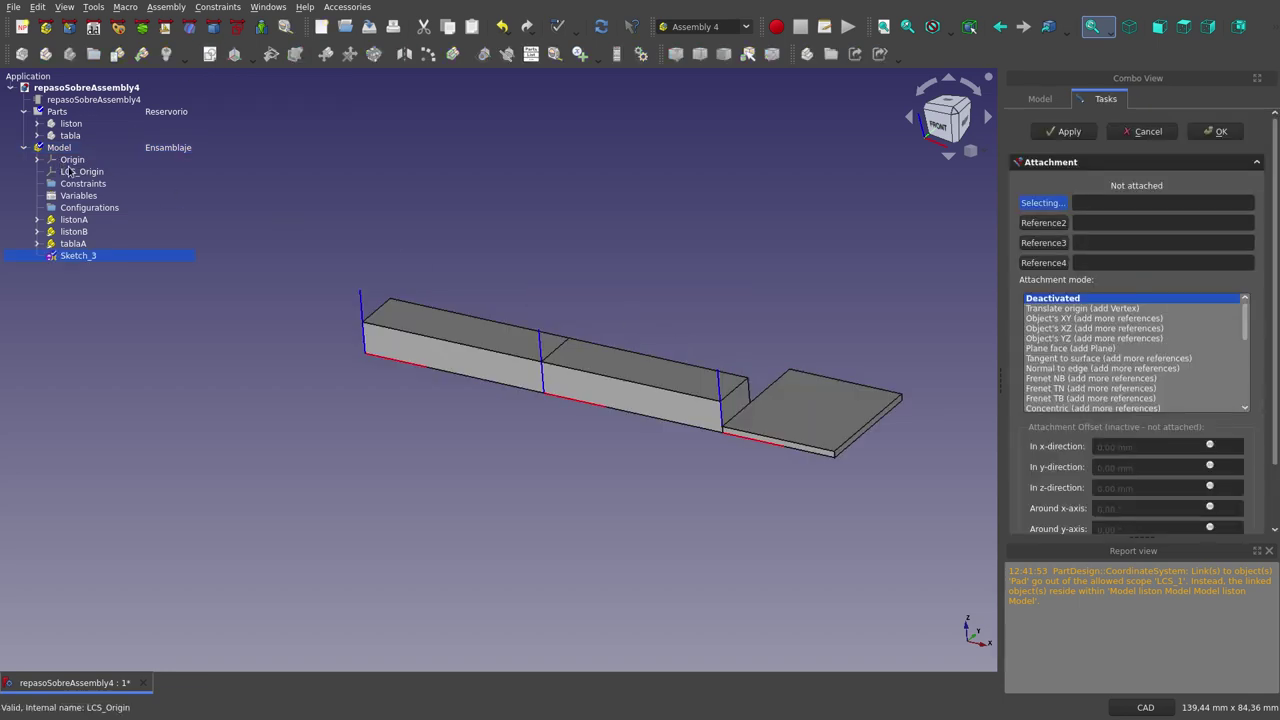
{"action": "left_click", "coordinate": [66, 171]}
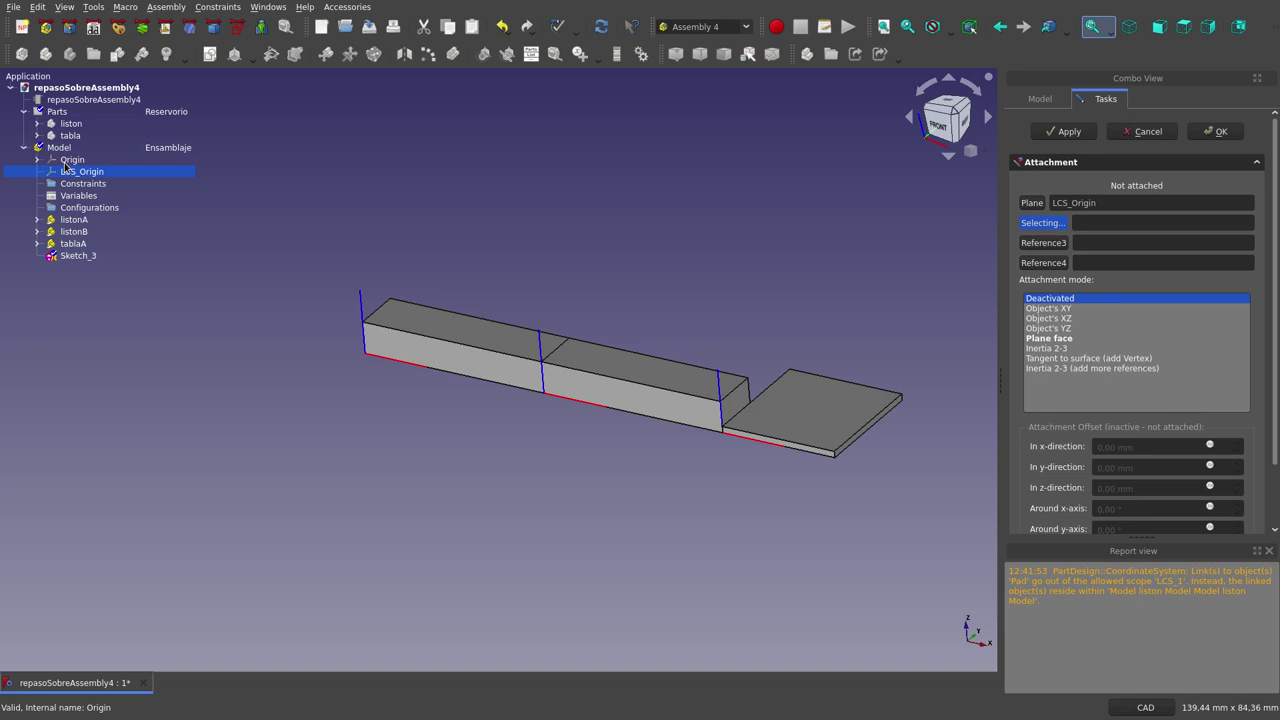
{"action": "left_click", "coordinate": [1062, 309]}
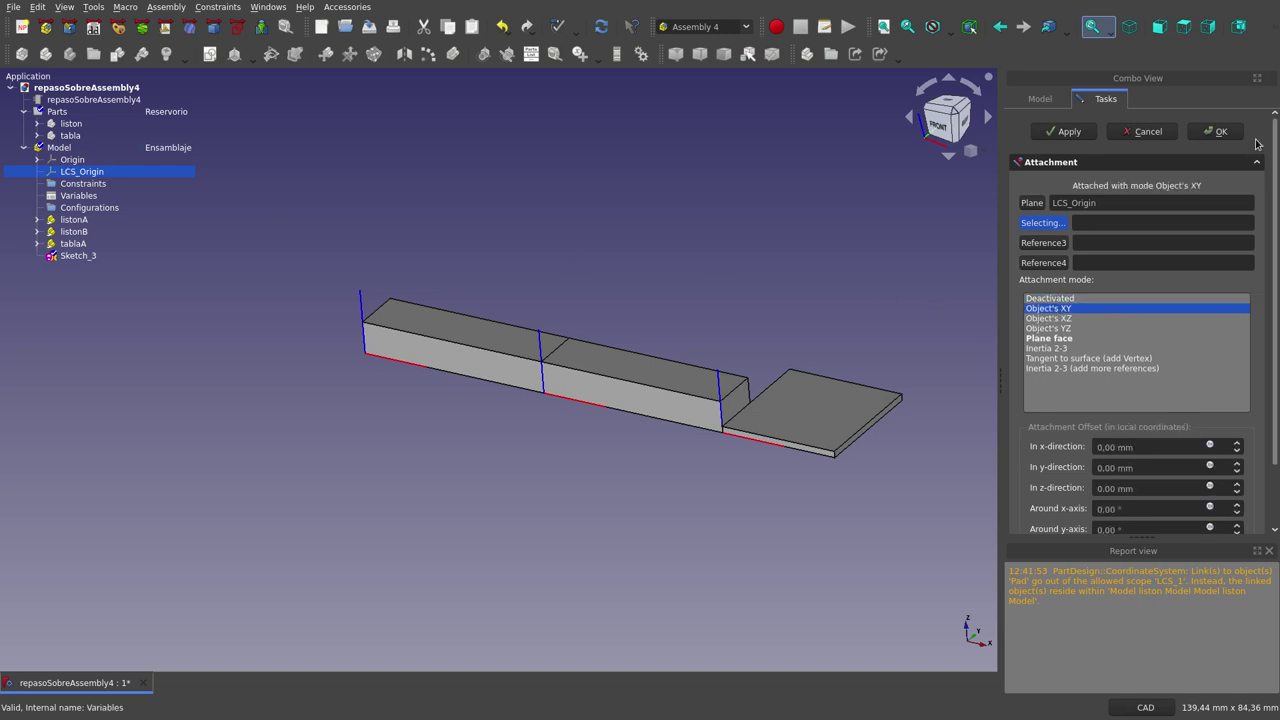
{"action": "key", "text": "Return"}
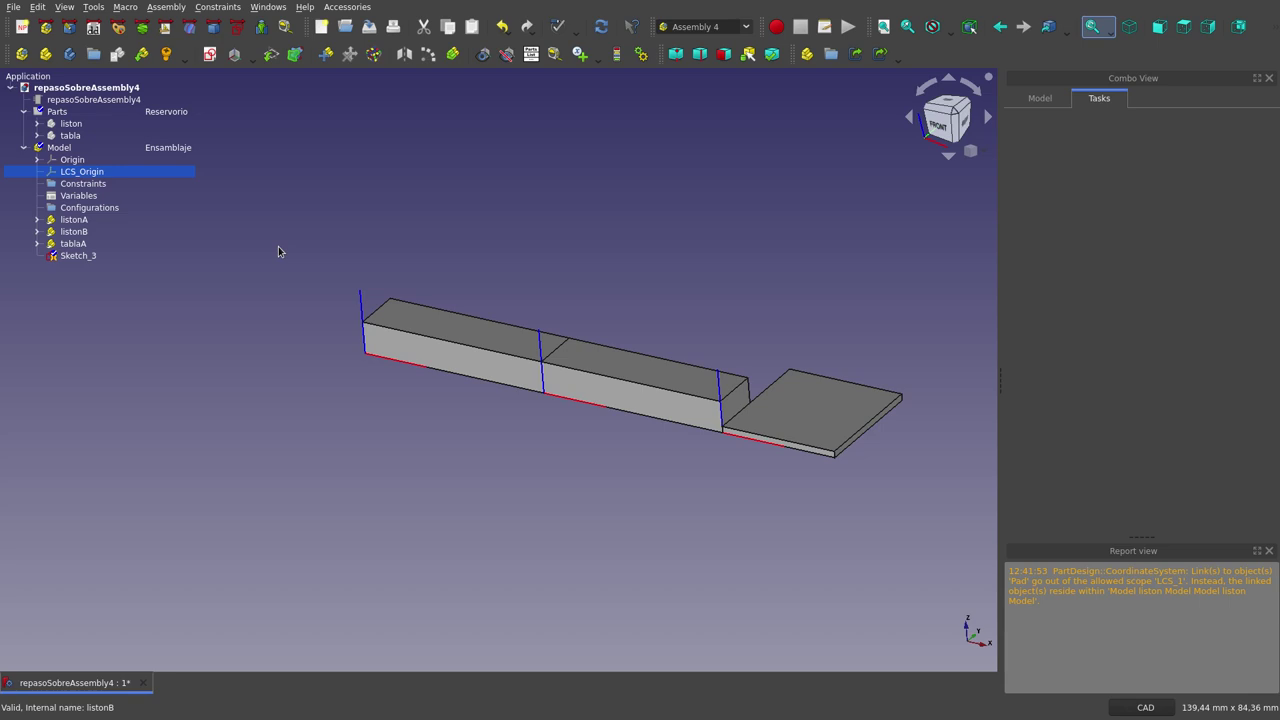
- Show Sketch_3, hide listonA, listonB and tablaA, and view the sketch from the top
{"action": "left_click", "coordinate": [682, 204]}
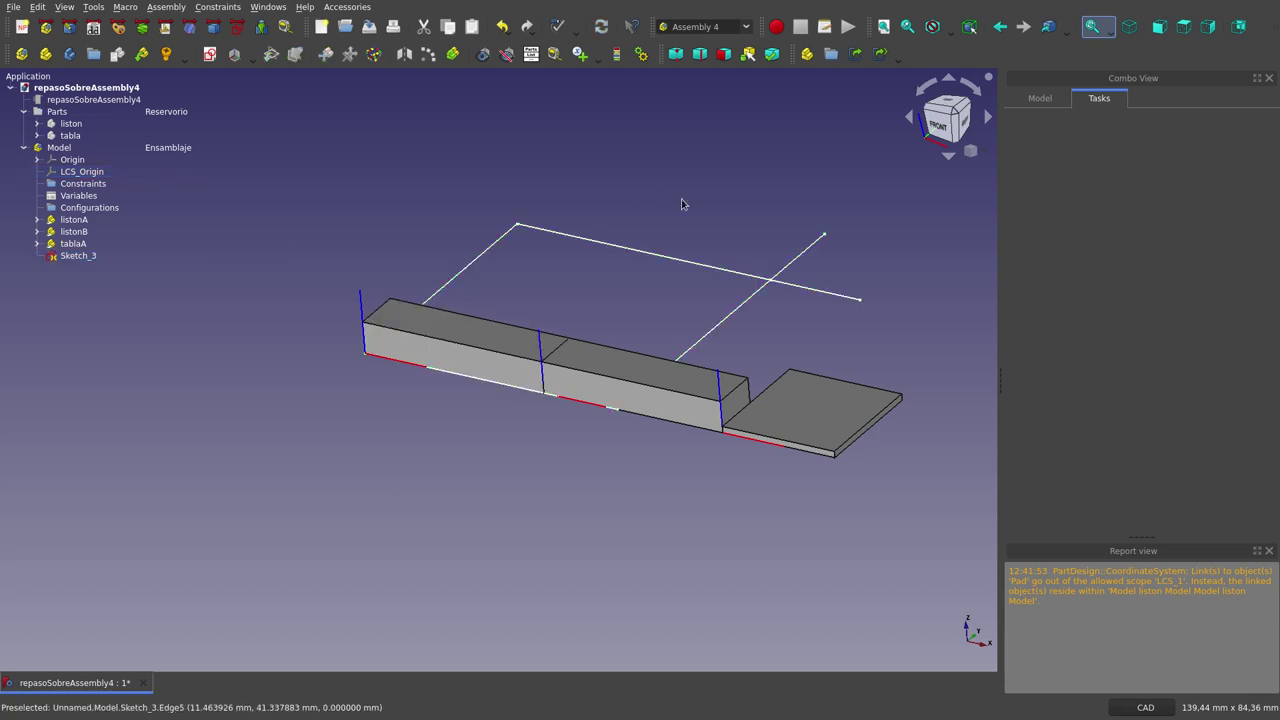
{"action": "left_click", "coordinate": [74, 219]}
{"action": "key", "text": "space"}
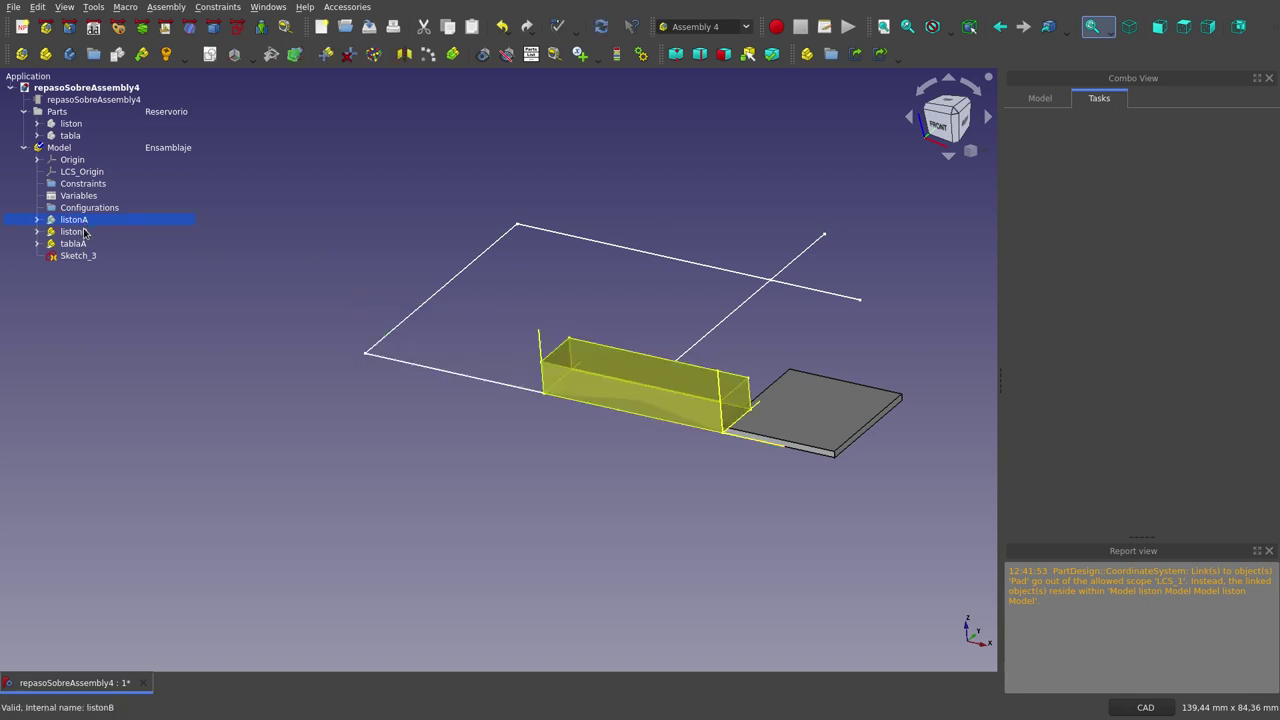
{"action": "left_click", "coordinate": [85, 232]}
{"action": "key", "text": "space"}
{"action": "left_click", "coordinate": [74, 243]}
{"action": "key", "text": "space"}
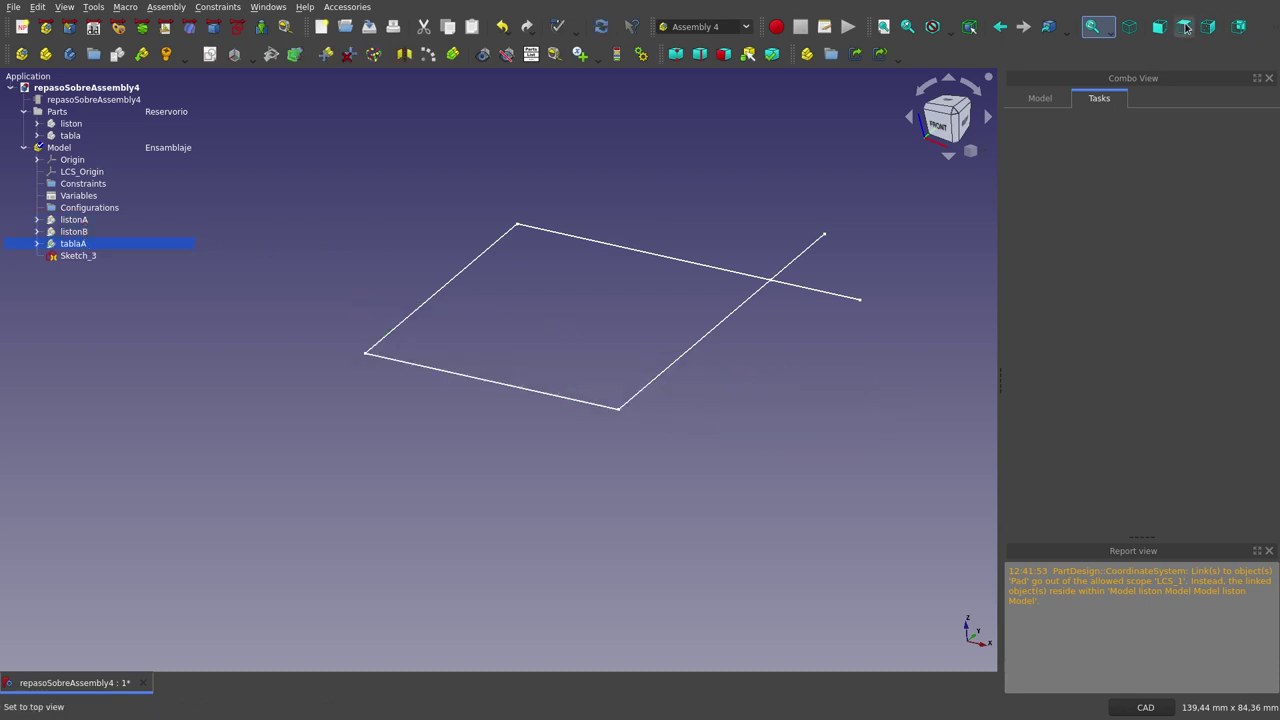
{"action": "left_click", "coordinate": [1185, 28]}
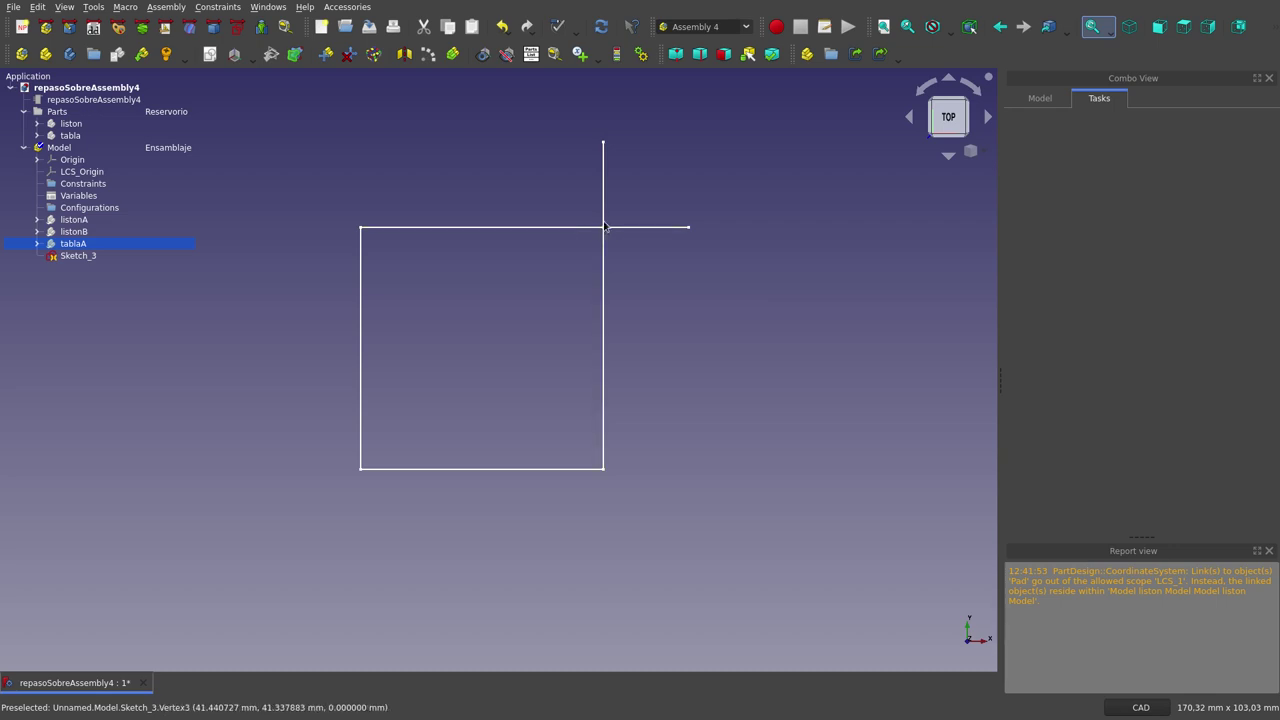
{"action": "scroll", "coordinate": [604, 227], "scroll_direction": "up", "scroll_amount": 3}
{"action": "scroll", "coordinate": [610, 200], "scroll_direction": "down", "scroll_amount": 3}
{"action": "scroll", "coordinate": [658, 273], "scroll_direction": "up", "scroll_amount": 2}
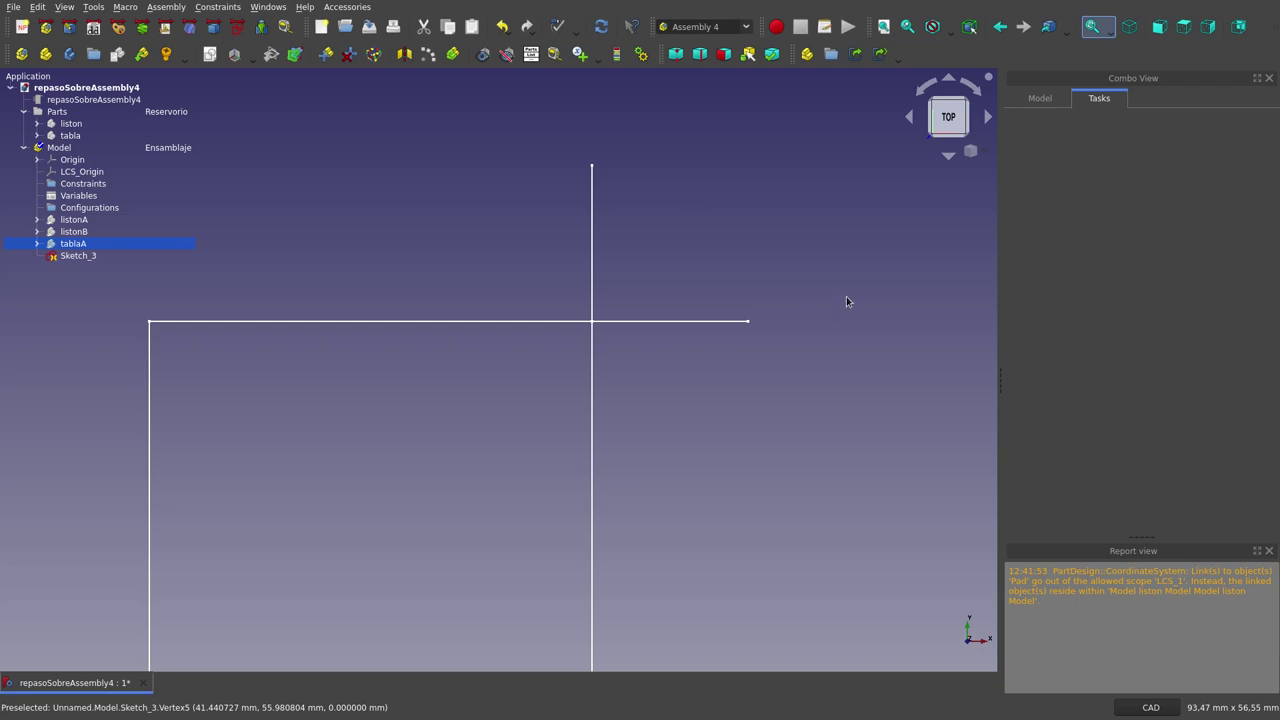
{"action": "left_click", "coordinate": [78, 255]}
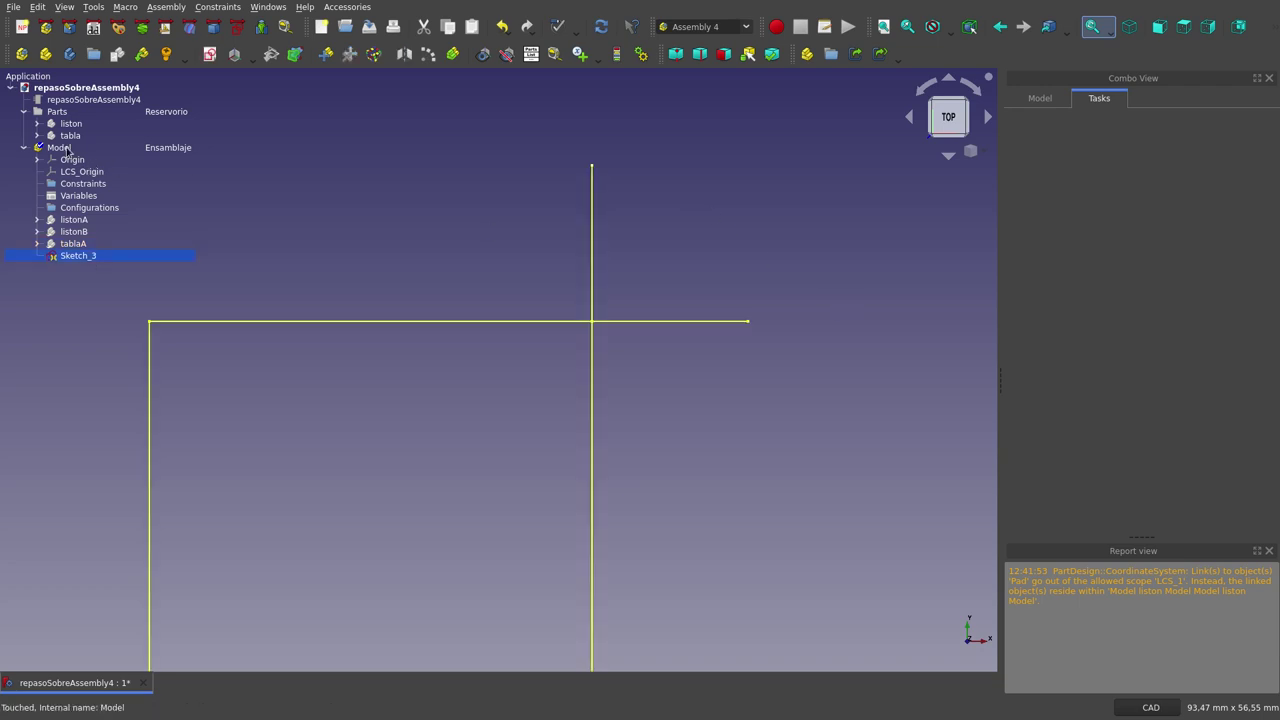
- Attach the new LCS_2 to Sketch_3 vertices 3, 4 and 5 in Align O-X-Y mode
{"action": "left_click", "coordinate": [64, 148]}
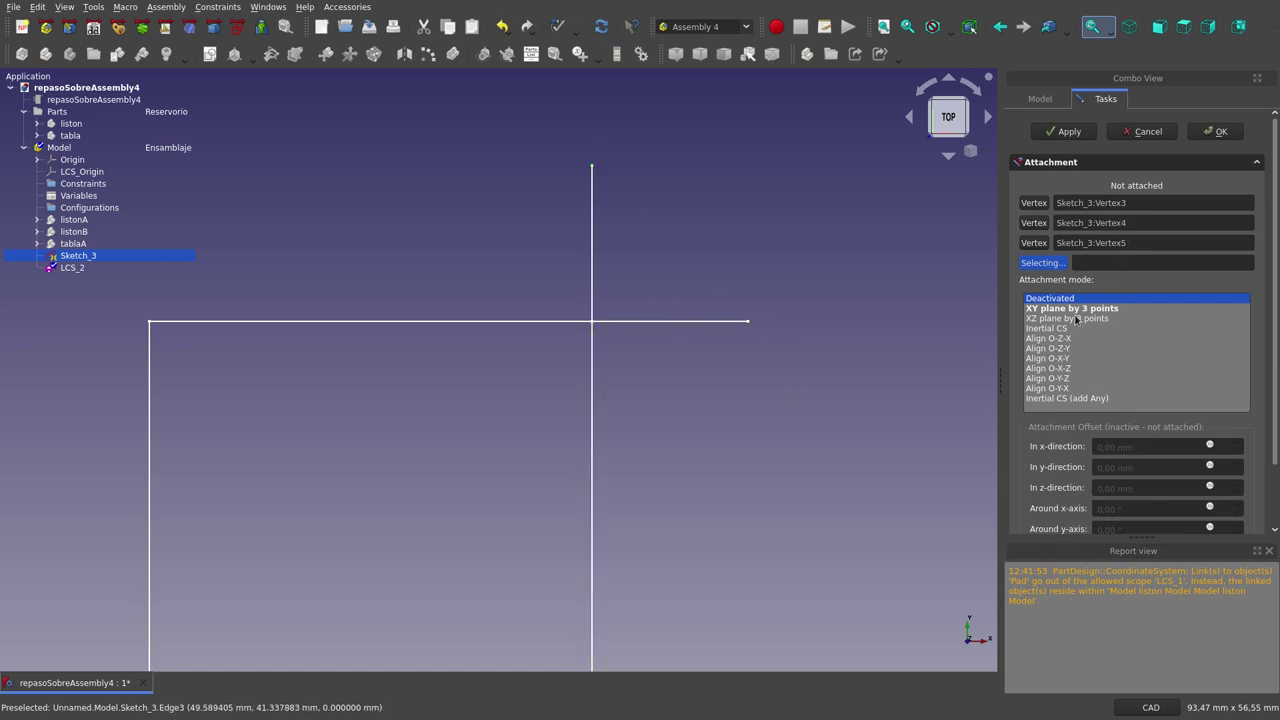
{"action": "left_click", "coordinate": [1059, 363]}
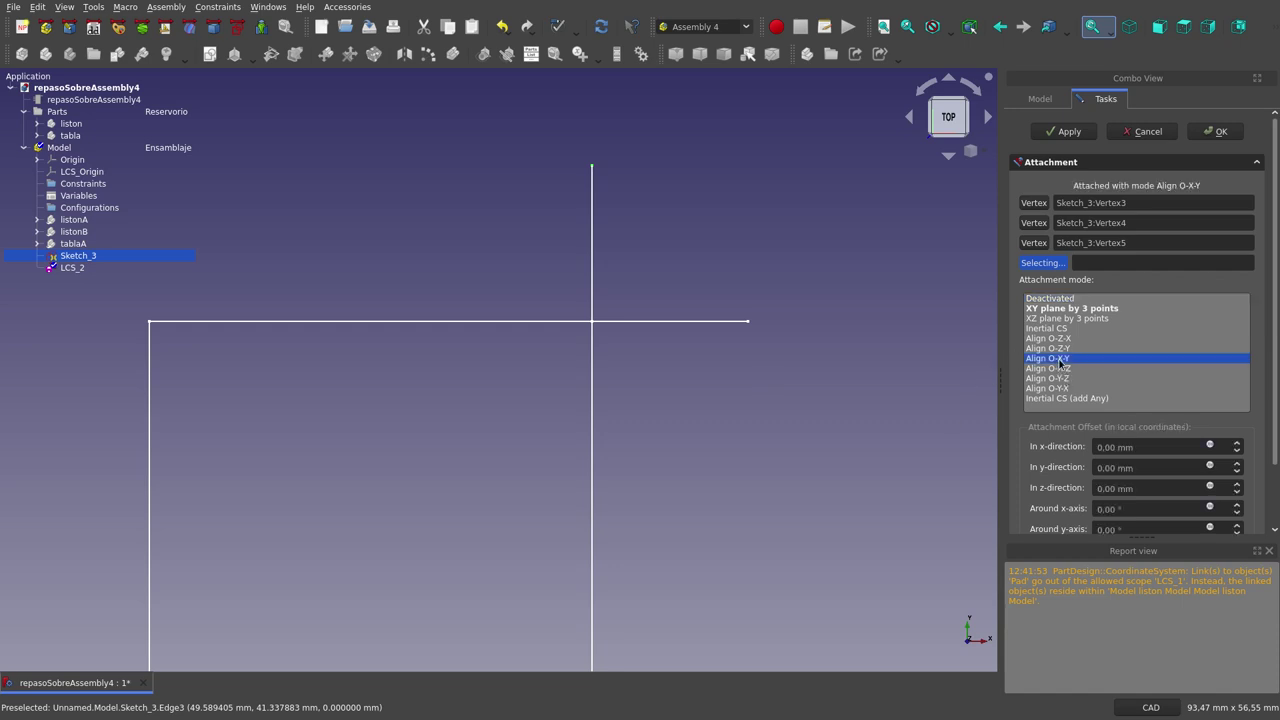
{"action": "left_click", "coordinate": [1214, 131]}
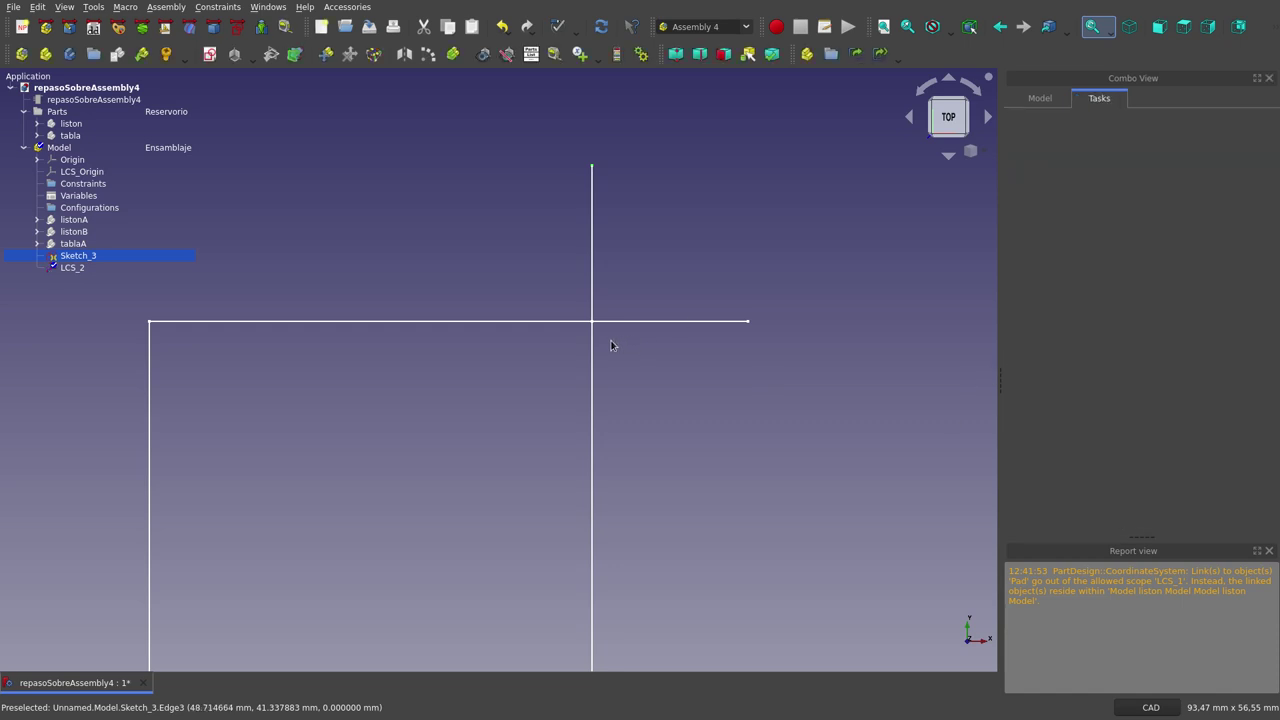
{"action": "scroll", "coordinate": [586, 311], "scroll_direction": "down", "scroll_amount": 3}
{"action": "scroll", "coordinate": [586, 311], "scroll_direction": "down", "scroll_amount": 3}
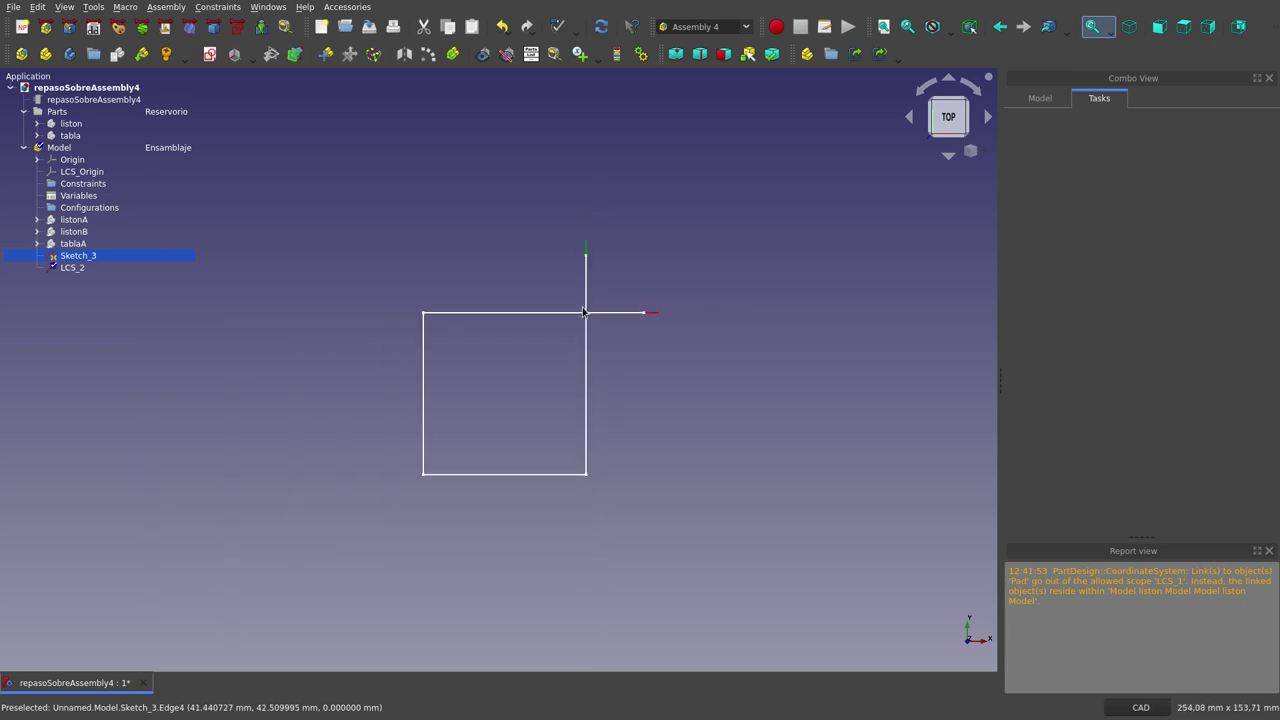
{"action": "scroll", "coordinate": [585, 312], "scroll_direction": "down", "scroll_amount": 2}
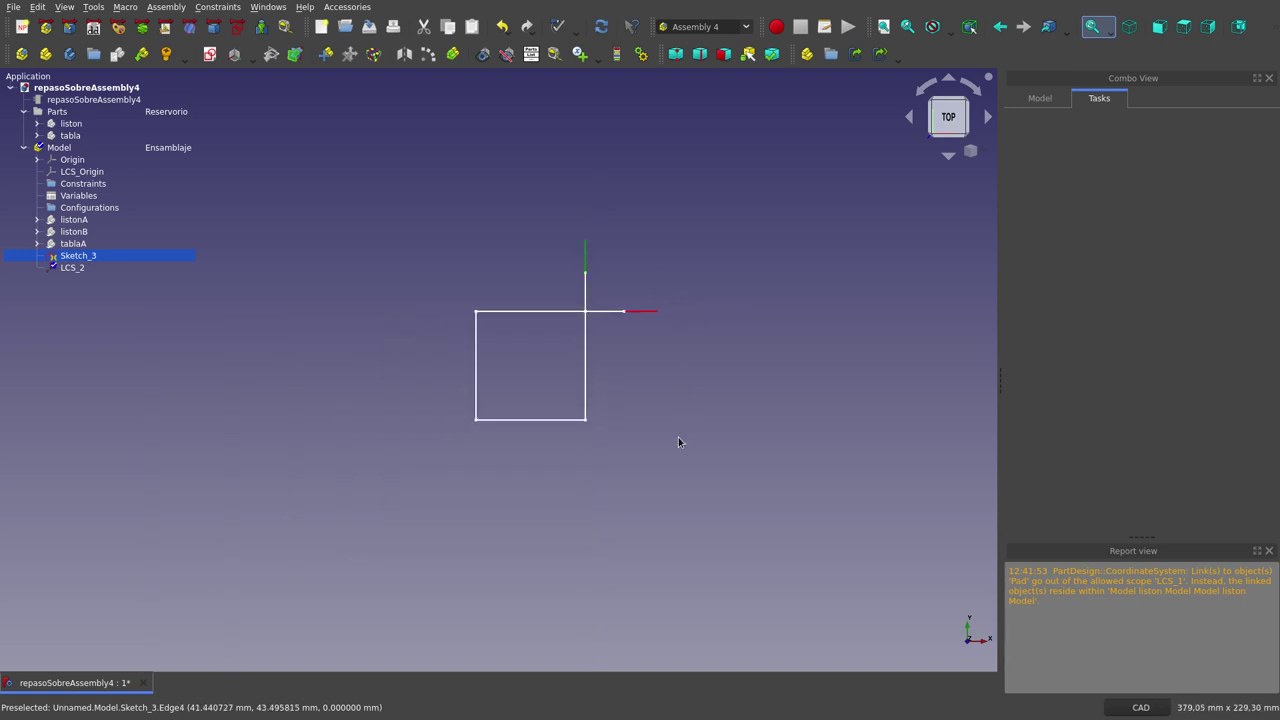
{"action": "mouse_move", "coordinate": [678, 442]}
{"action": "middle_mouse_down"}
{"action": "mouse_move", "coordinate": [623, 391]}
{"action": "mouse_move", "coordinate": [626, 371]}
{"action": "mouse_move", "coordinate": [643, 383]}
{"action": "middle_mouse_up"}
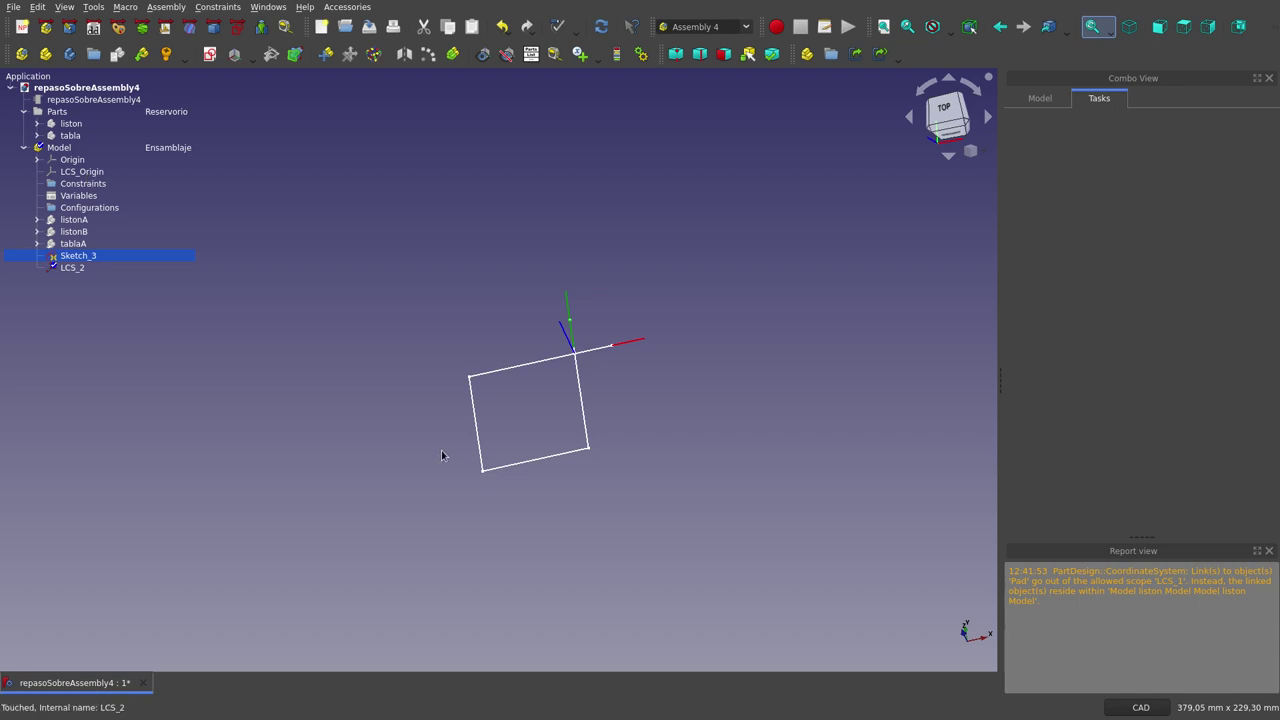
{"action": "left_click", "coordinate": [69, 172]}
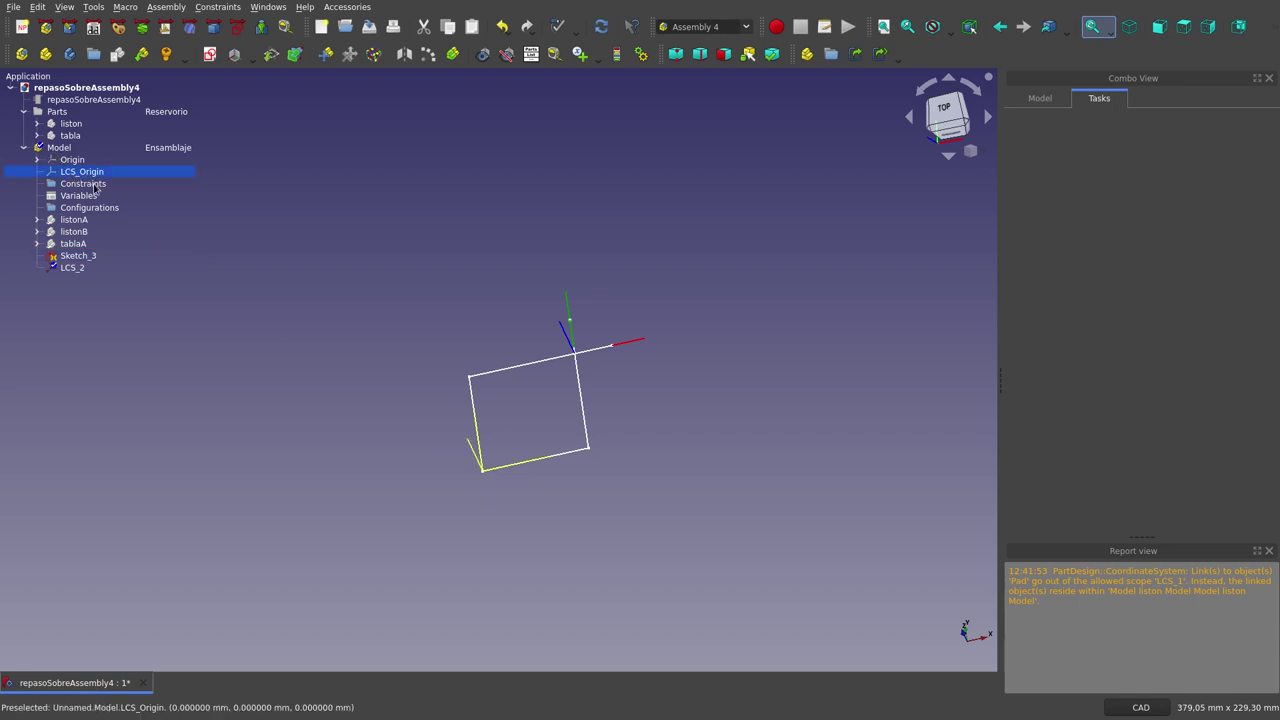
{"action": "left_click", "coordinate": [712, 380]}
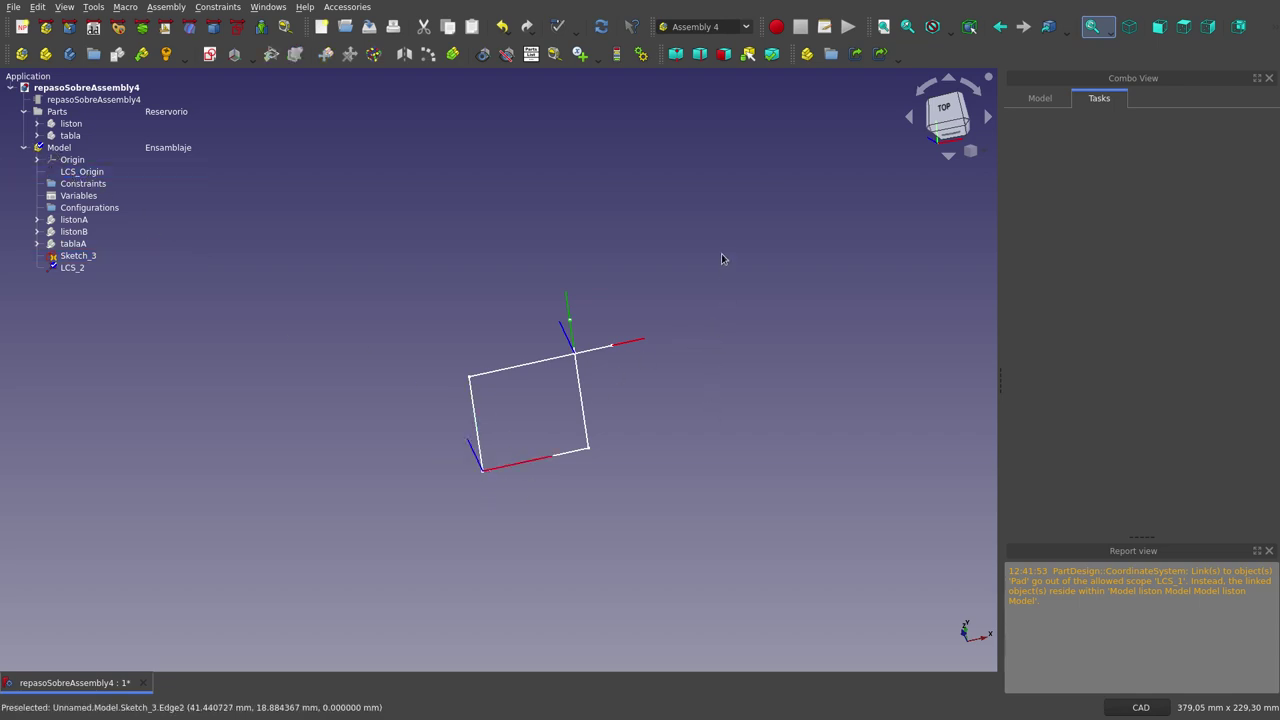
{"action": "mouse_move", "coordinate": [721, 259]}
{"action": "middle_mouse_down"}
{"action": "mouse_move", "coordinate": [760, 286]}
{"action": "mouse_move", "coordinate": [694, 271]}
{"action": "mouse_move", "coordinate": [689, 237]}
{"action": "mouse_move", "coordinate": [756, 247]}
{"action": "middle_mouse_up"}
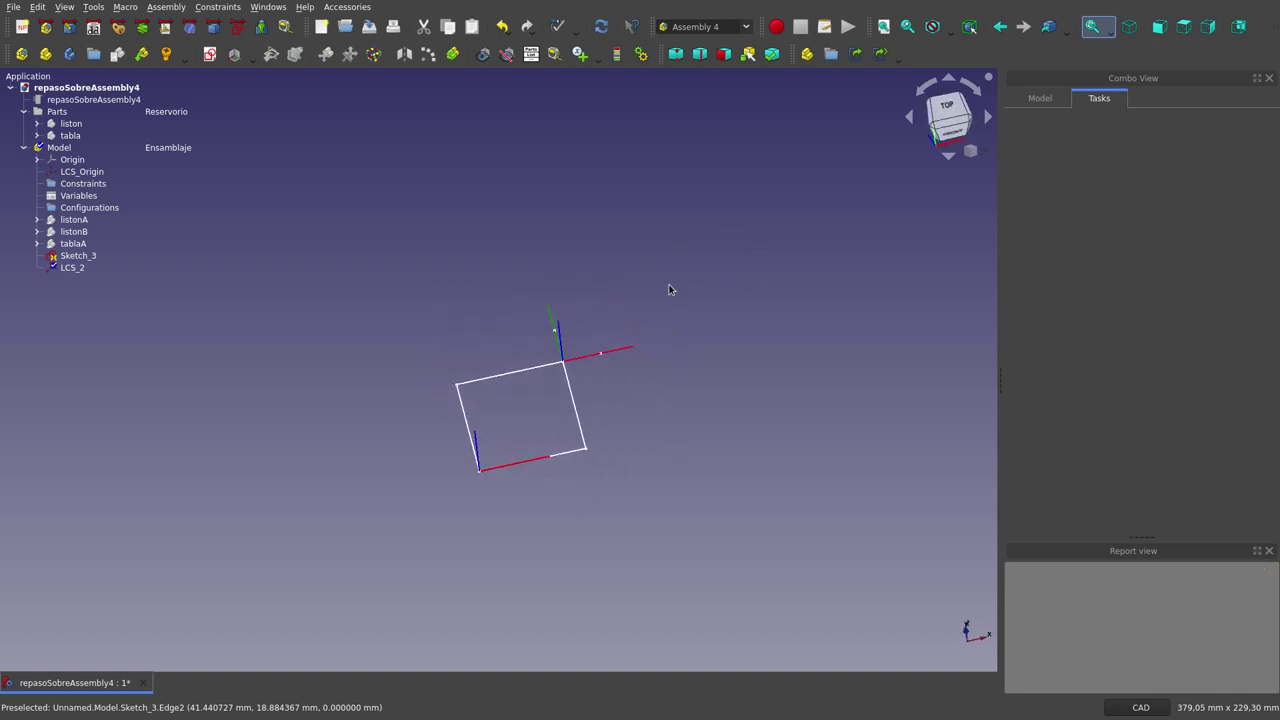
{"action": "mouse_move", "coordinate": [651, 443]}
{"action": "middle_mouse_down"}
{"action": "mouse_move", "coordinate": [584, 476]}
{"action": "mouse_move", "coordinate": [576, 459]}
{"action": "mouse_move", "coordinate": [621, 478]}
{"action": "middle_mouse_up"}
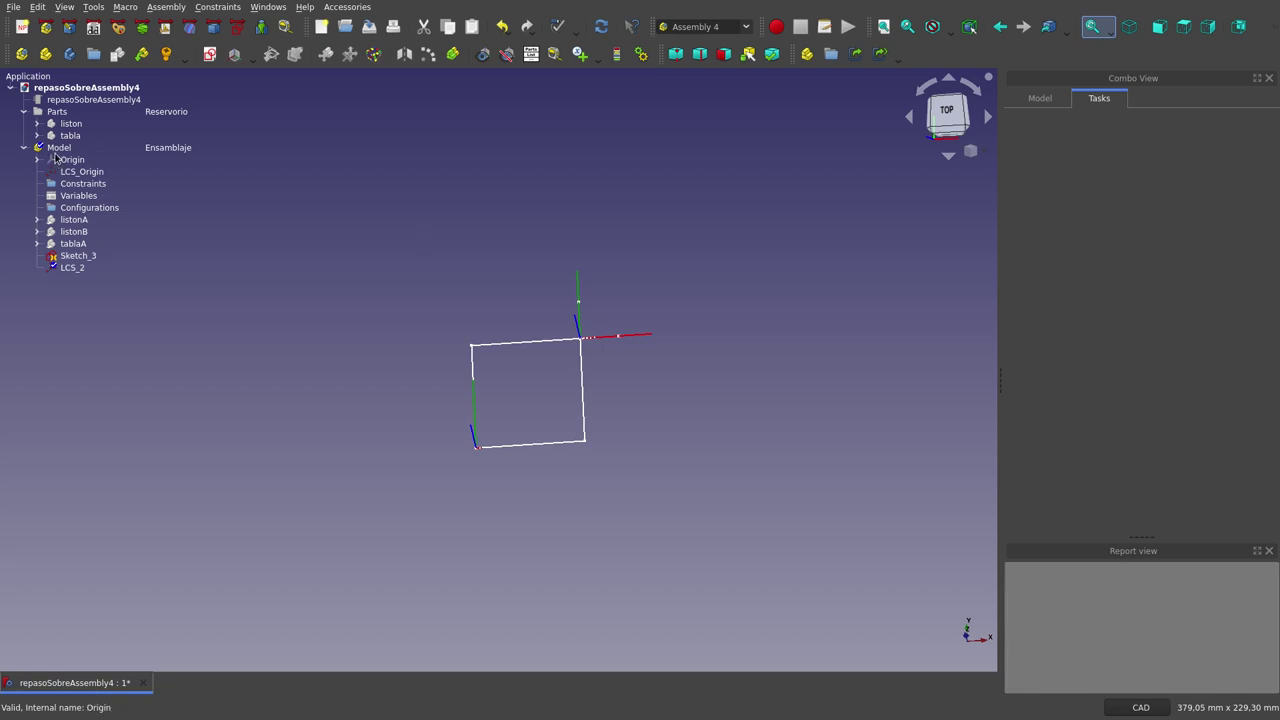
{"action": "left_click", "coordinate": [56, 148]}
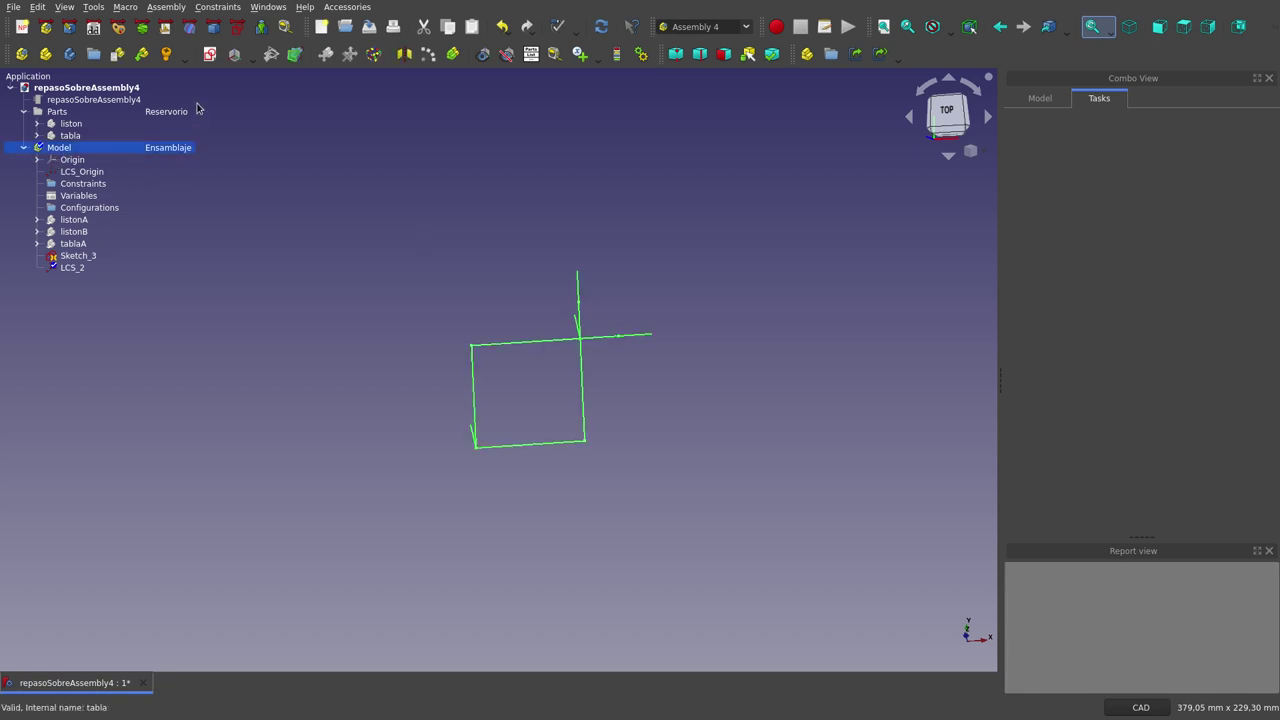
- Insert another link to the Unnamed#tabla part, named tablaB
{"action": "left_click", "coordinate": [142, 56]}
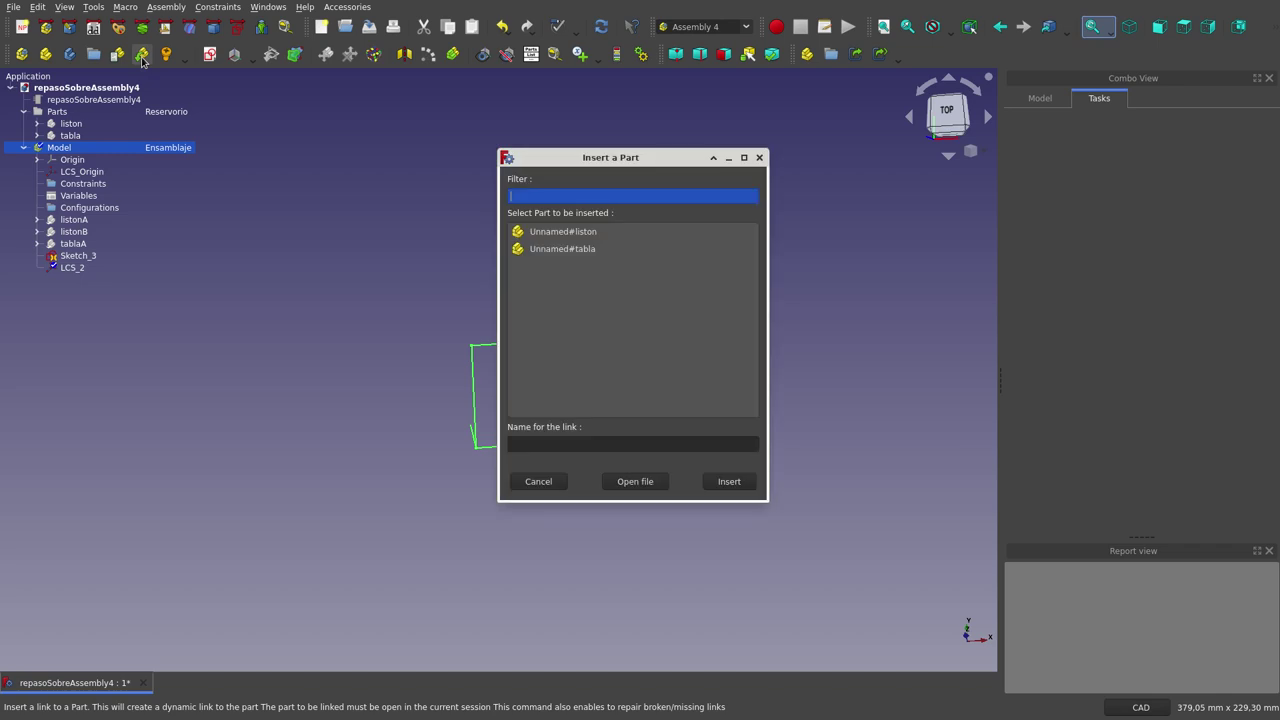
{"action": "left_click", "coordinate": [590, 251]}
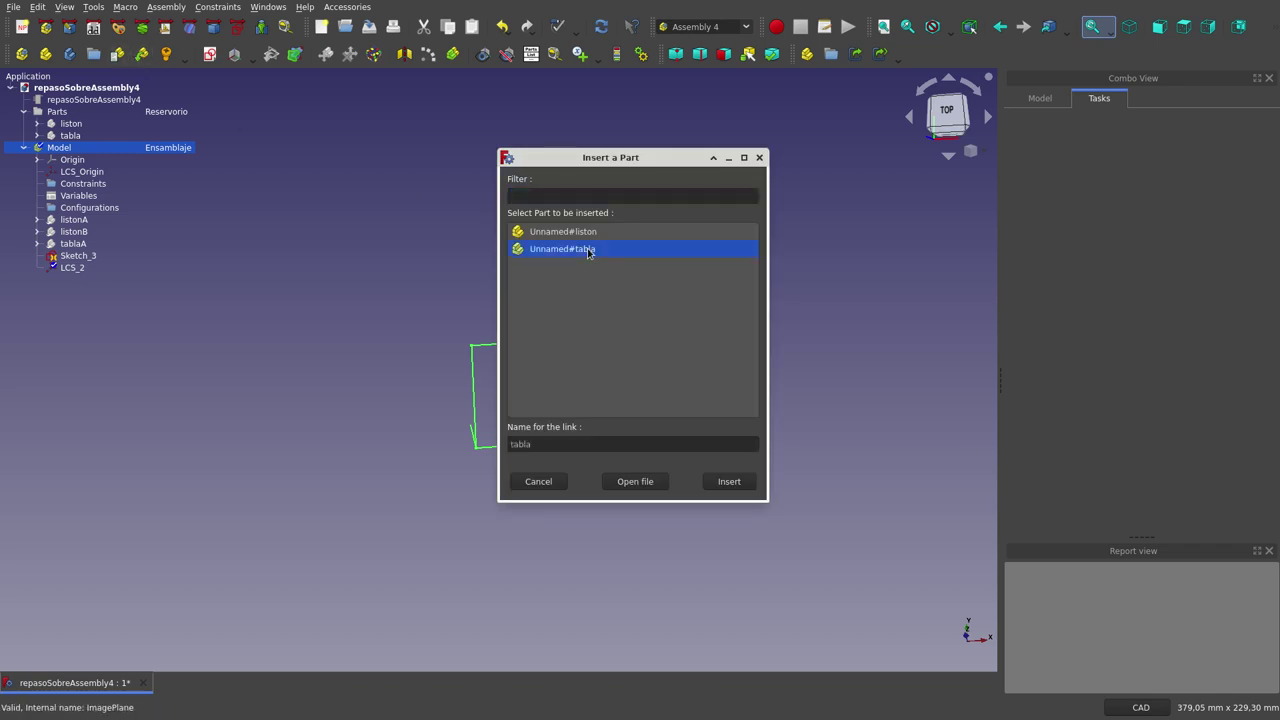
{"action": "left_click", "coordinate": [589, 444]}
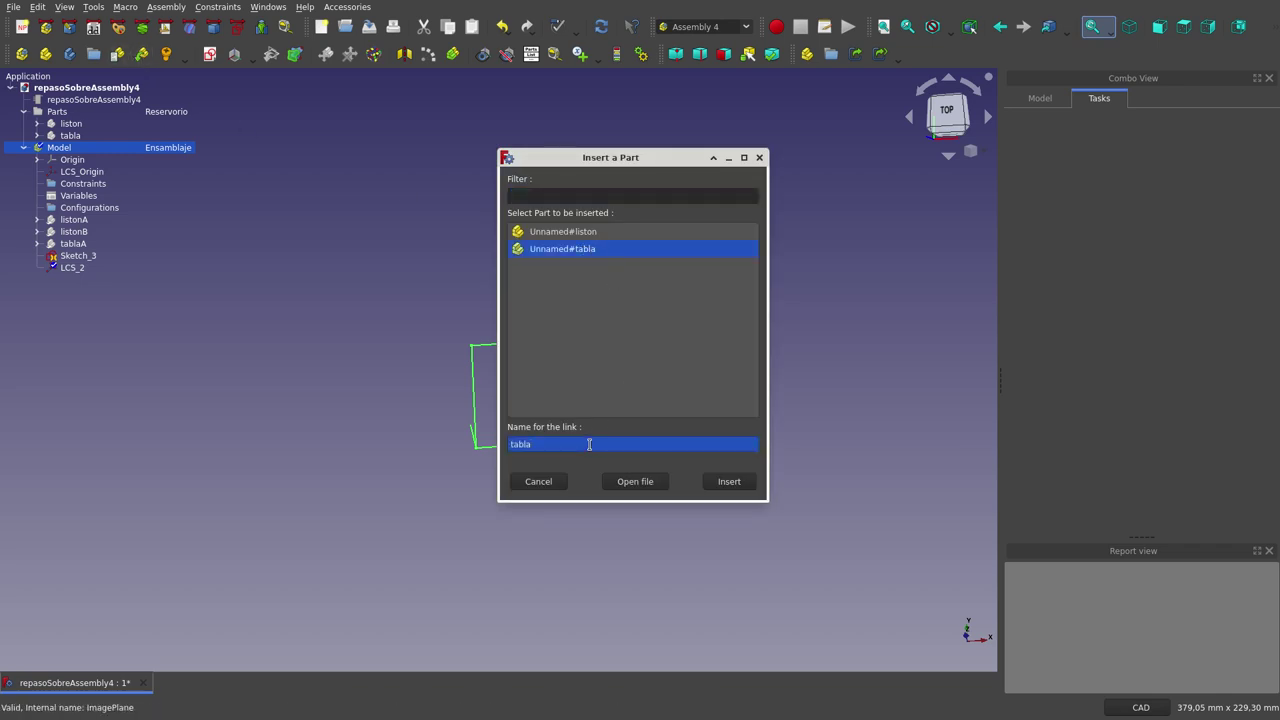
{"action": "left_click", "coordinate": [719, 478]}
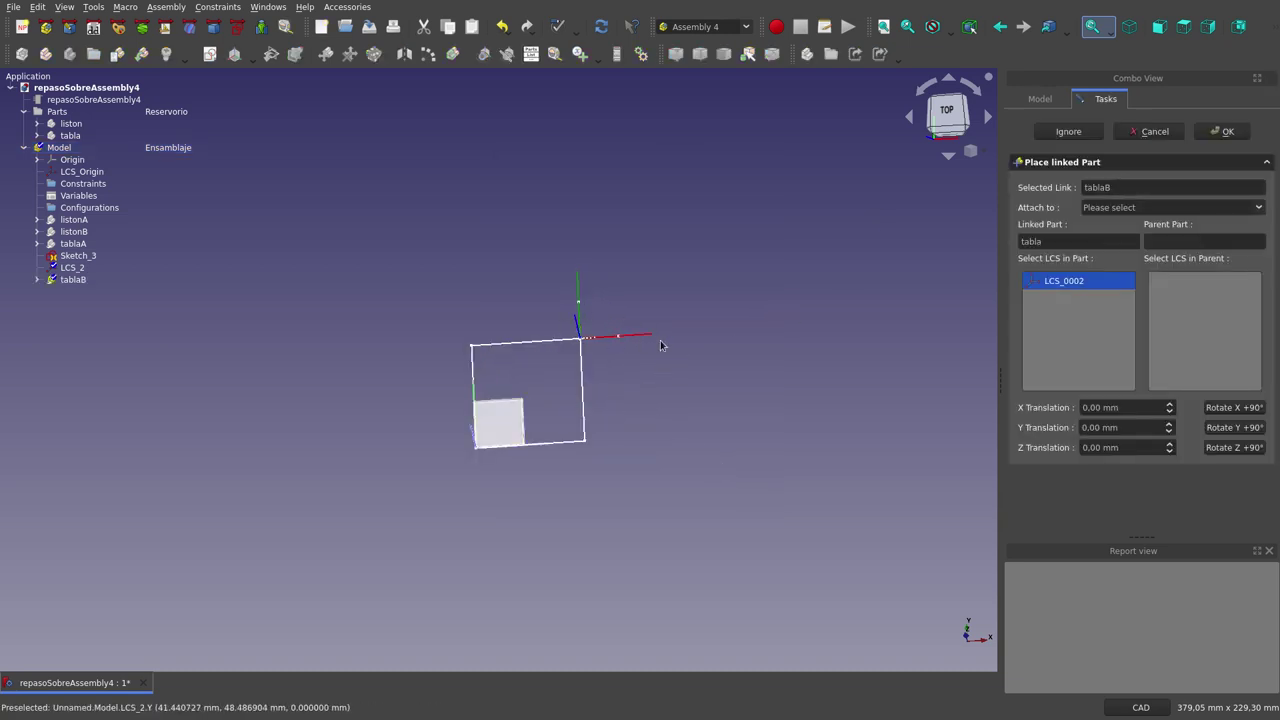
- Attach tablaB to the Parent Assembly's LCS_2 at the sketch square's corner
{"action": "left_click", "coordinate": [1138, 210]}
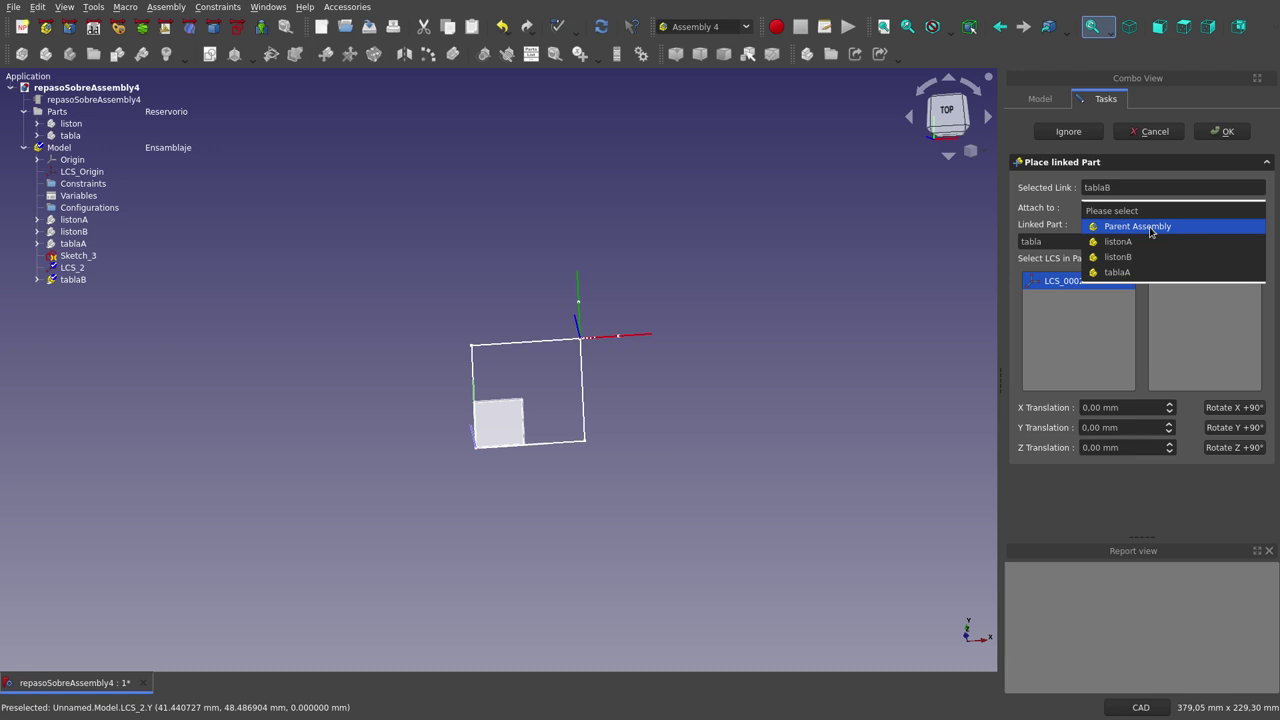
{"action": "left_click", "coordinate": [1150, 228]}
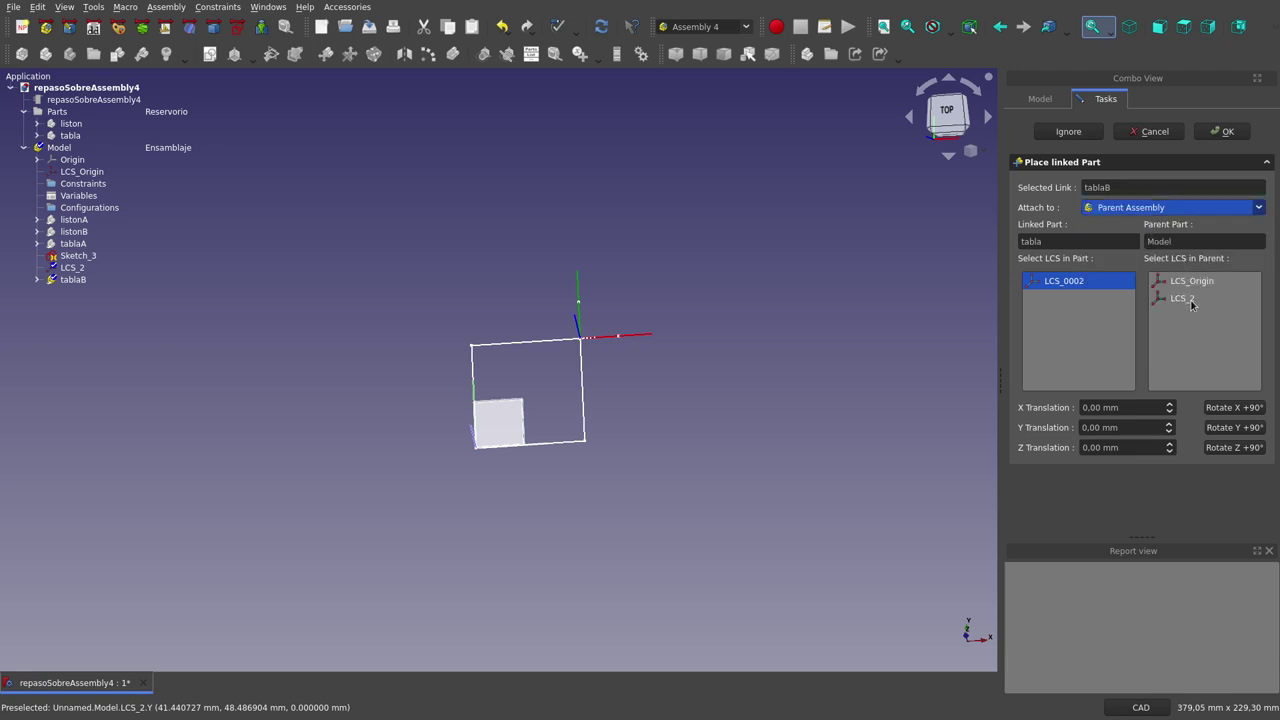
{"action": "left_click", "coordinate": [1184, 299]}
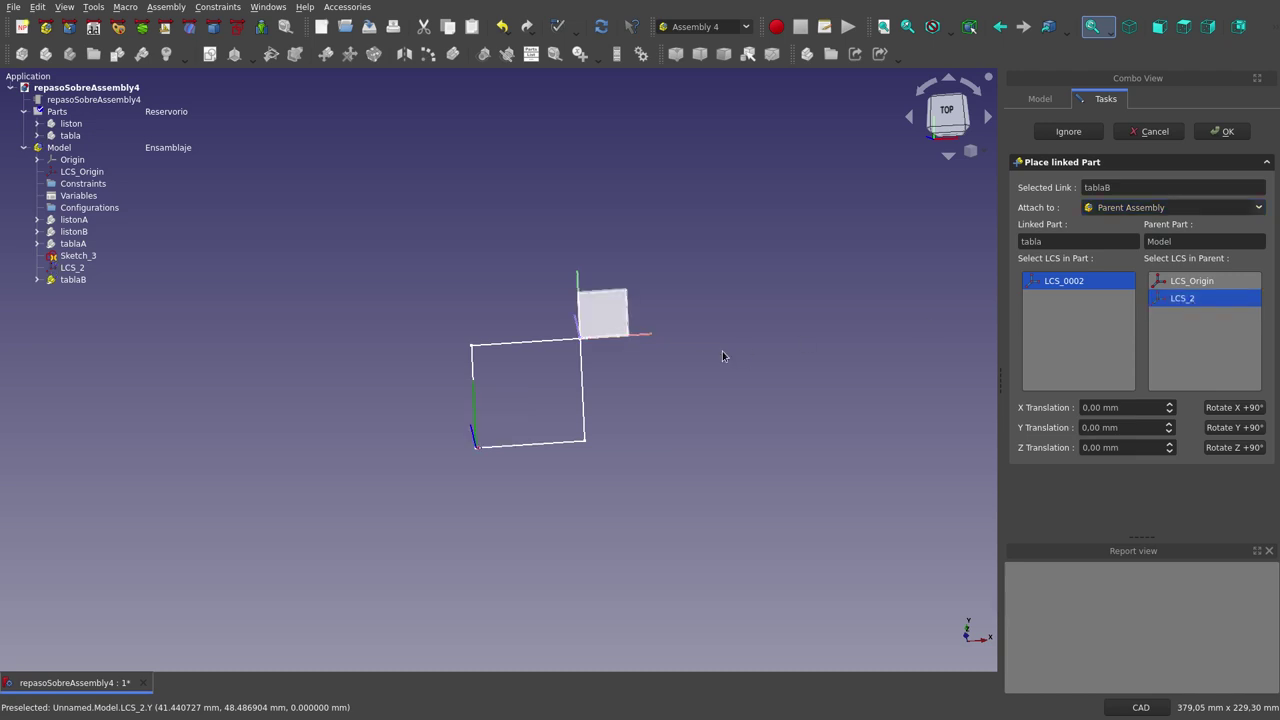
{"action": "left_click", "coordinate": [1214, 138]}
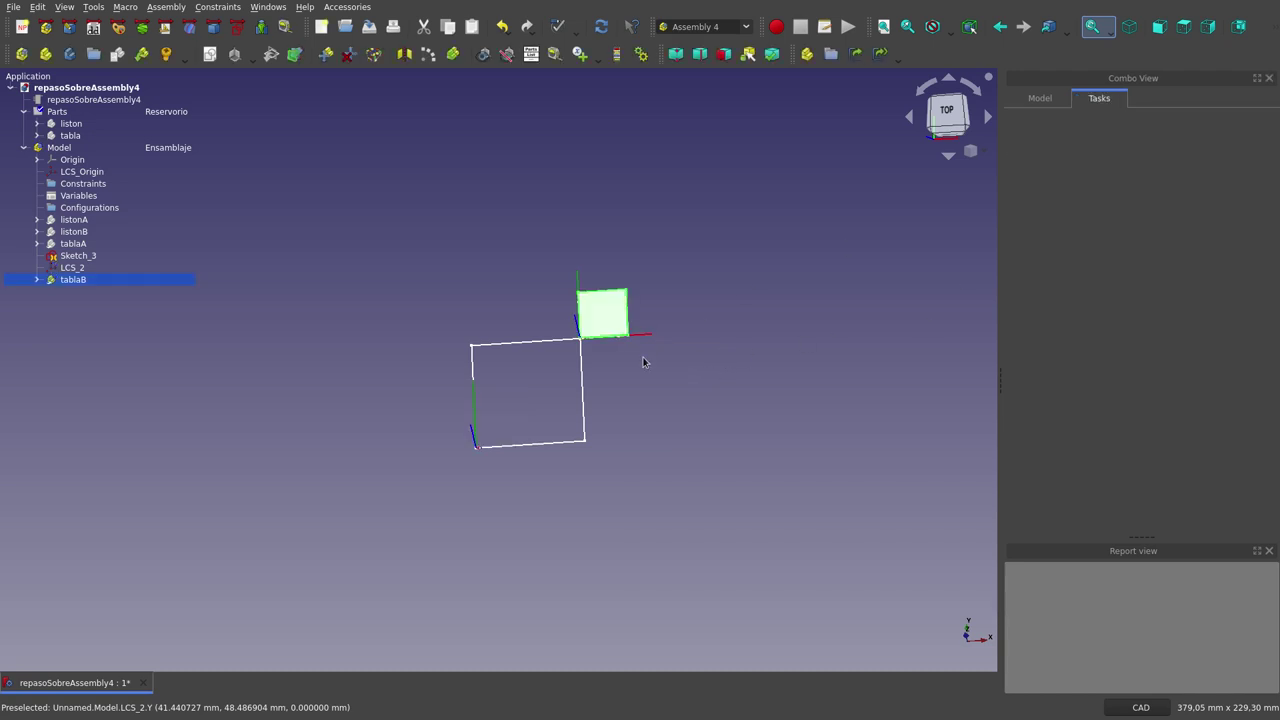
{"action": "right_click", "coordinate": [644, 420]}
- Make listonA, listonB and tablaA visible again alongside tablaB
{"action": "key", "text": "Escape"}
{"action": "mouse_move", "coordinate": [528, 171]}
{"action": "middle_mouse_down"}
{"action": "mouse_move", "coordinate": [561, 222]}
{"action": "mouse_move", "coordinate": [428, 240]}
{"action": "middle_mouse_up"}
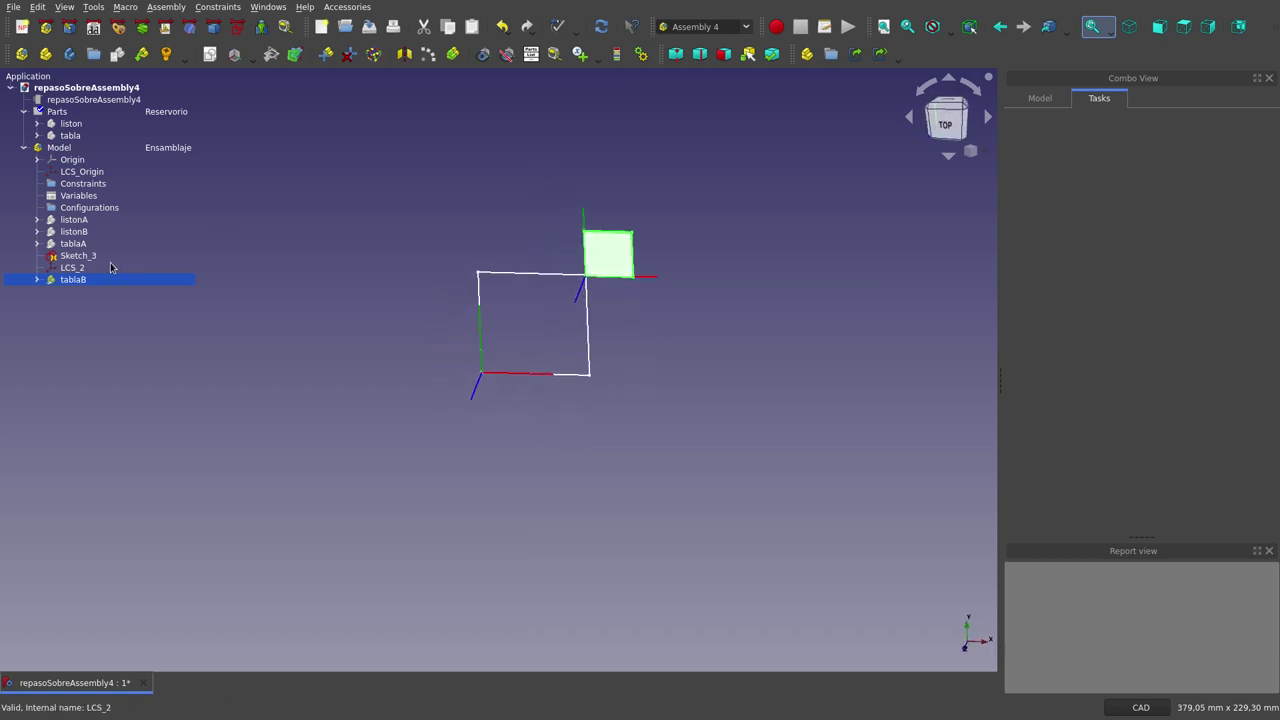
{"action": "left_click", "coordinate": [72, 220]}
{"action": "left_click", "coordinate": [74, 232]}
{"action": "key", "text": "space"}
{"action": "left_click", "coordinate": [74, 244]}
{"action": "key", "text": "space"}
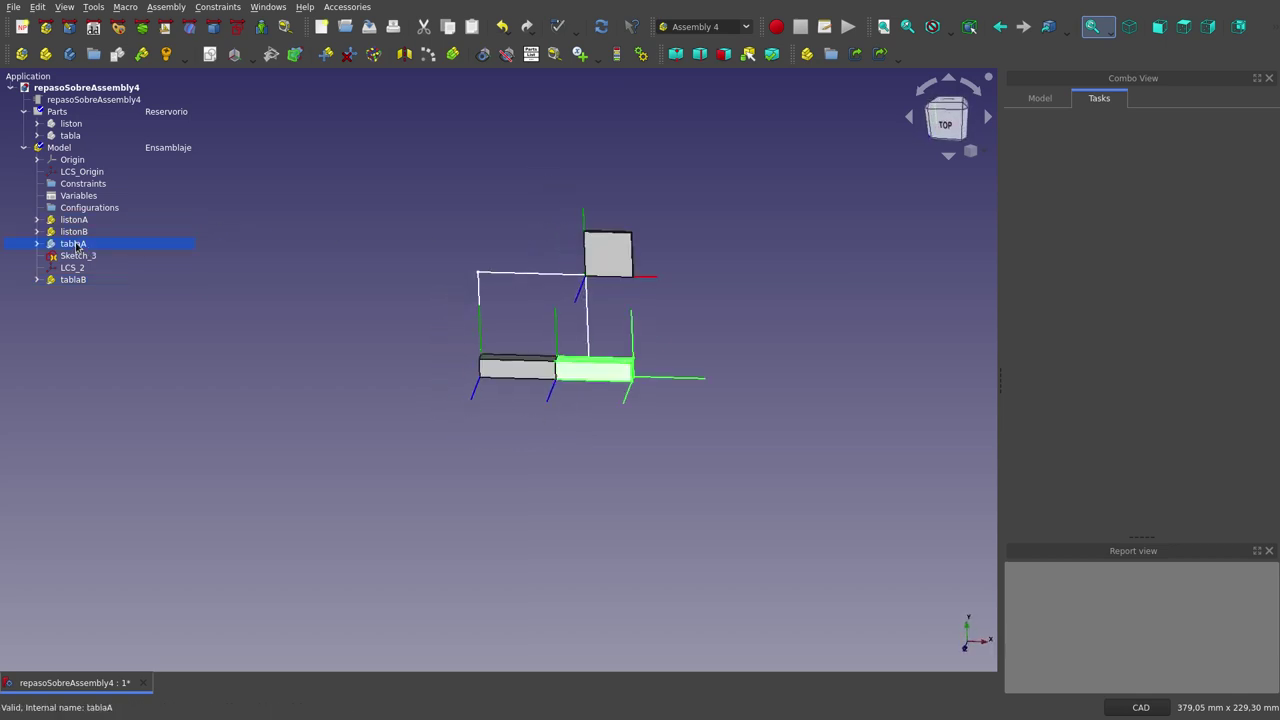
{"action": "key", "text": "Down"}
{"action": "key", "text": "space"}
{"action": "left_click", "coordinate": [331, 366]}
{"action": "mouse_move", "coordinate": [331, 366]}
{"action": "middle_mouse_down"}
{"action": "mouse_move", "coordinate": [349, 317]}
{"action": "mouse_move", "coordinate": [351, 366]}
{"action": "middle_mouse_up"}
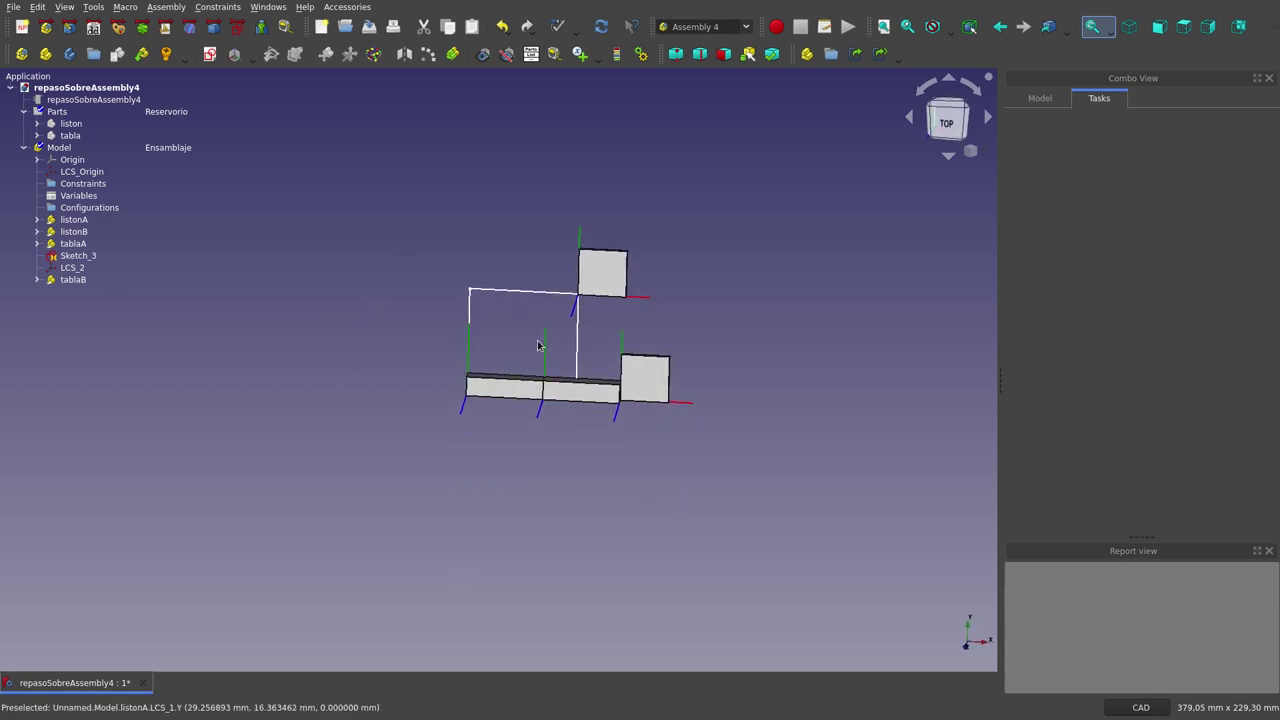
- Hide Sketch_3 and check the assembled bars and boards
{"action": "left_click", "coordinate": [76, 256]}
{"action": "key", "text": "space"}
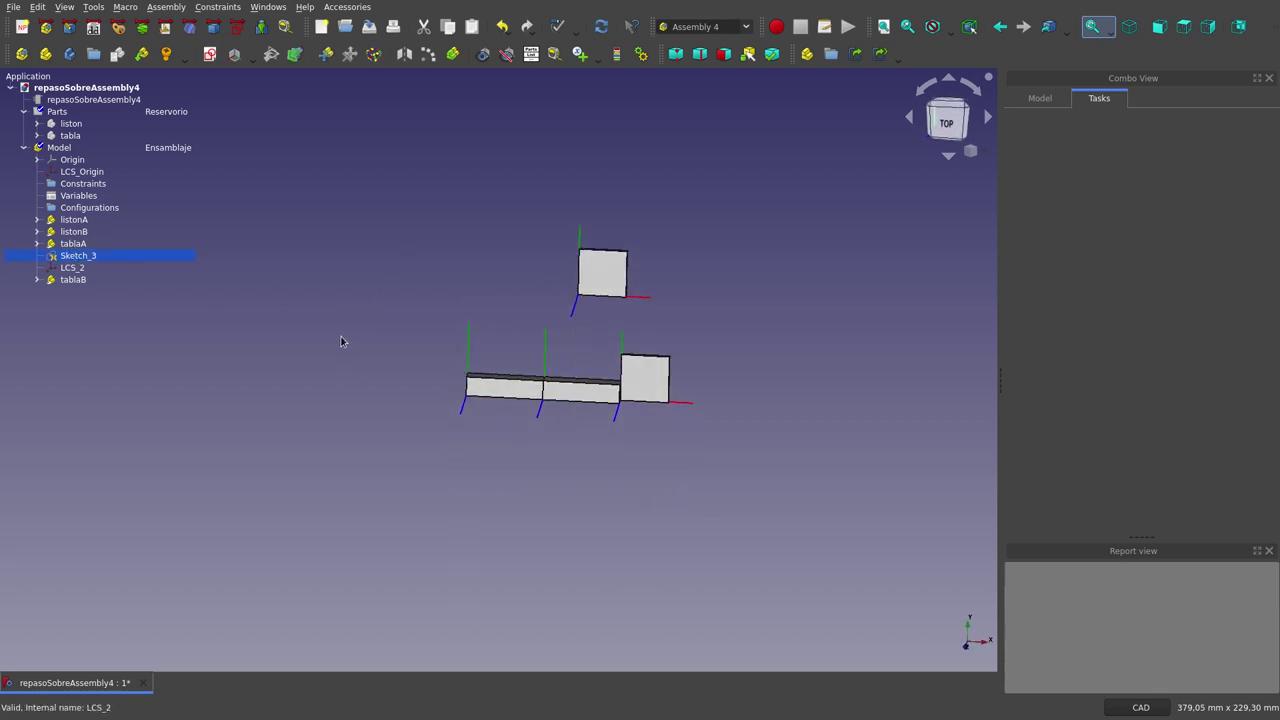
{"action": "mouse_move", "coordinate": [353, 395]}
{"action": "middle_mouse_down"}
{"action": "mouse_move", "coordinate": [360, 354]}
{"action": "mouse_move", "coordinate": [346, 385]}
{"action": "middle_mouse_up"}
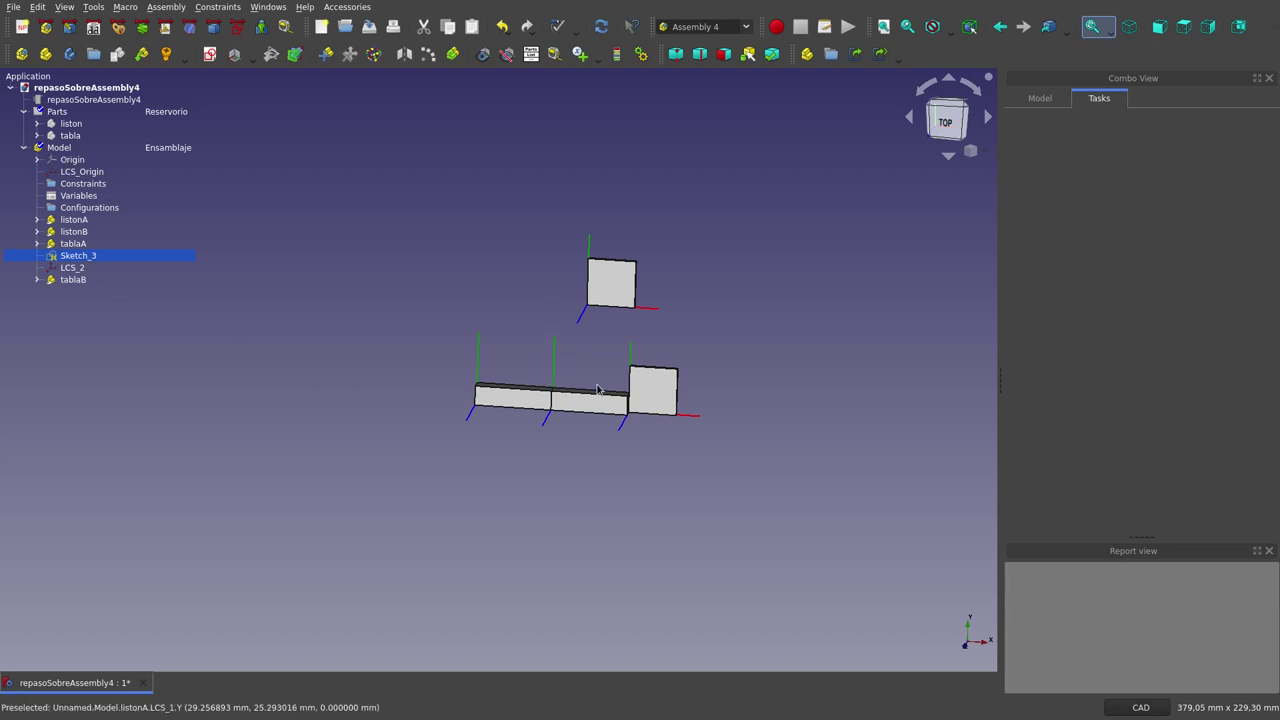
{"action": "mouse_move", "coordinate": [570, 392]}
{"action": "middle_mouse_down"}
{"action": "mouse_move", "coordinate": [557, 350]}
{"action": "mouse_move", "coordinate": [567, 380]}
{"action": "middle_mouse_up"}
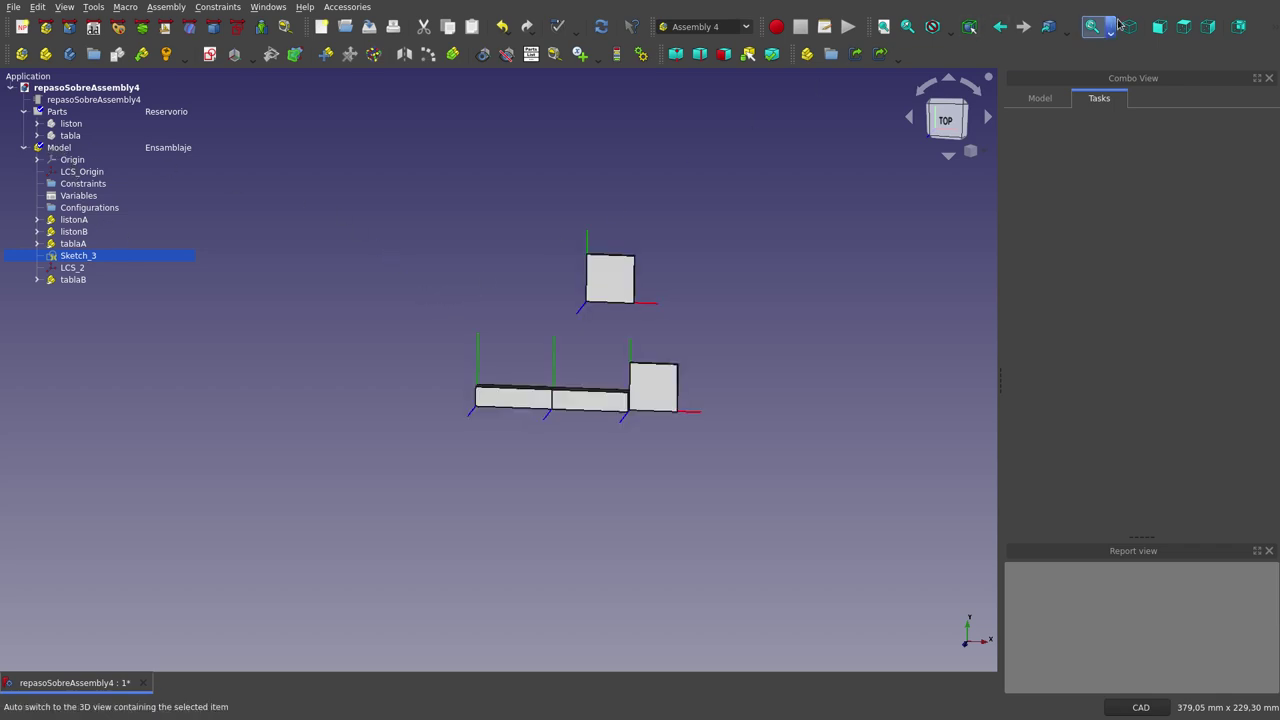
{"action": "left_click", "coordinate": [1183, 27]}
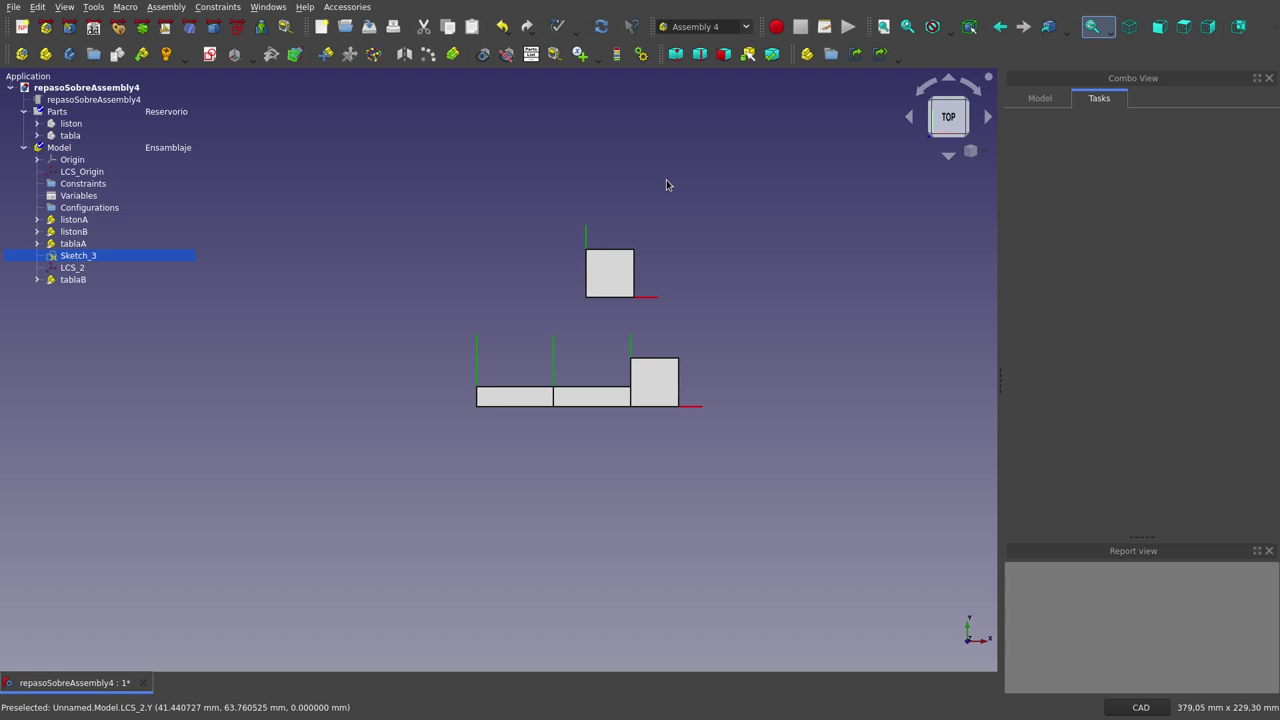
{"action": "scroll", "coordinate": [702, 384], "scroll_direction": "up", "scroll_amount": 1}
{"action": "scroll", "coordinate": [702, 384], "scroll_direction": "up", "scroll_amount": 2}
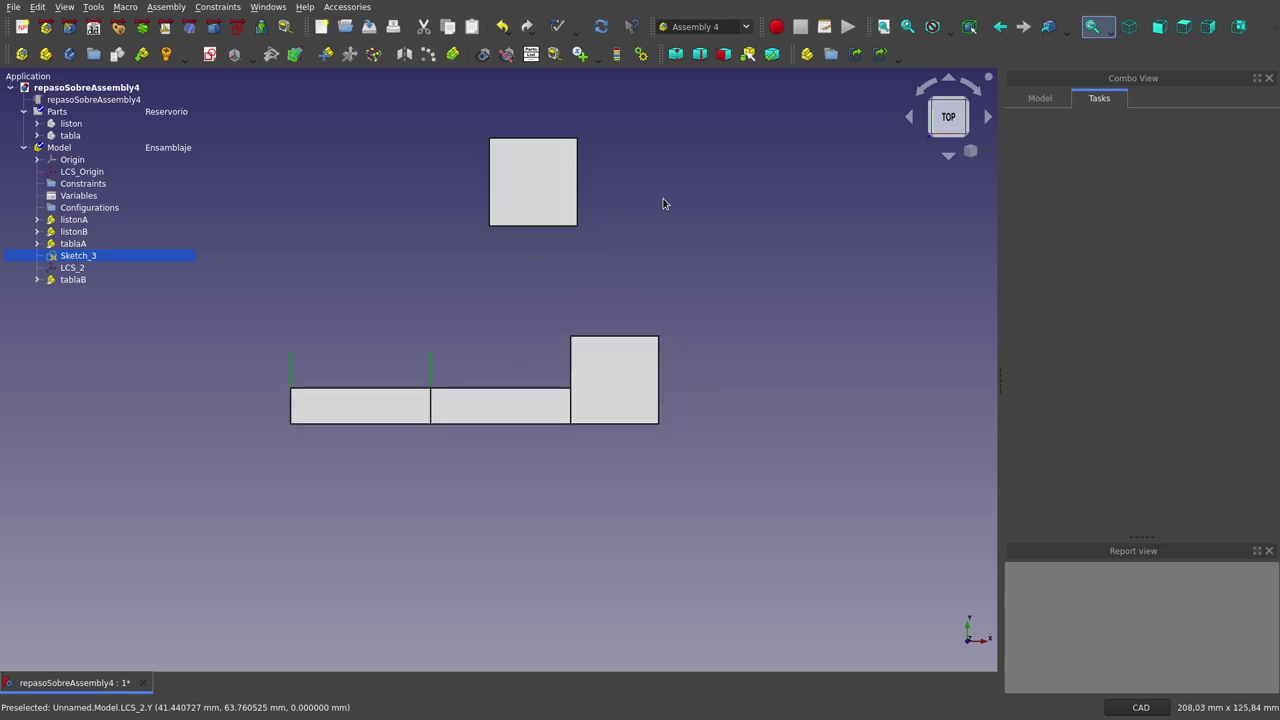
{"action": "right_click_drag", "start_coordinate": [662, 204], "coordinate": [611, 271]}
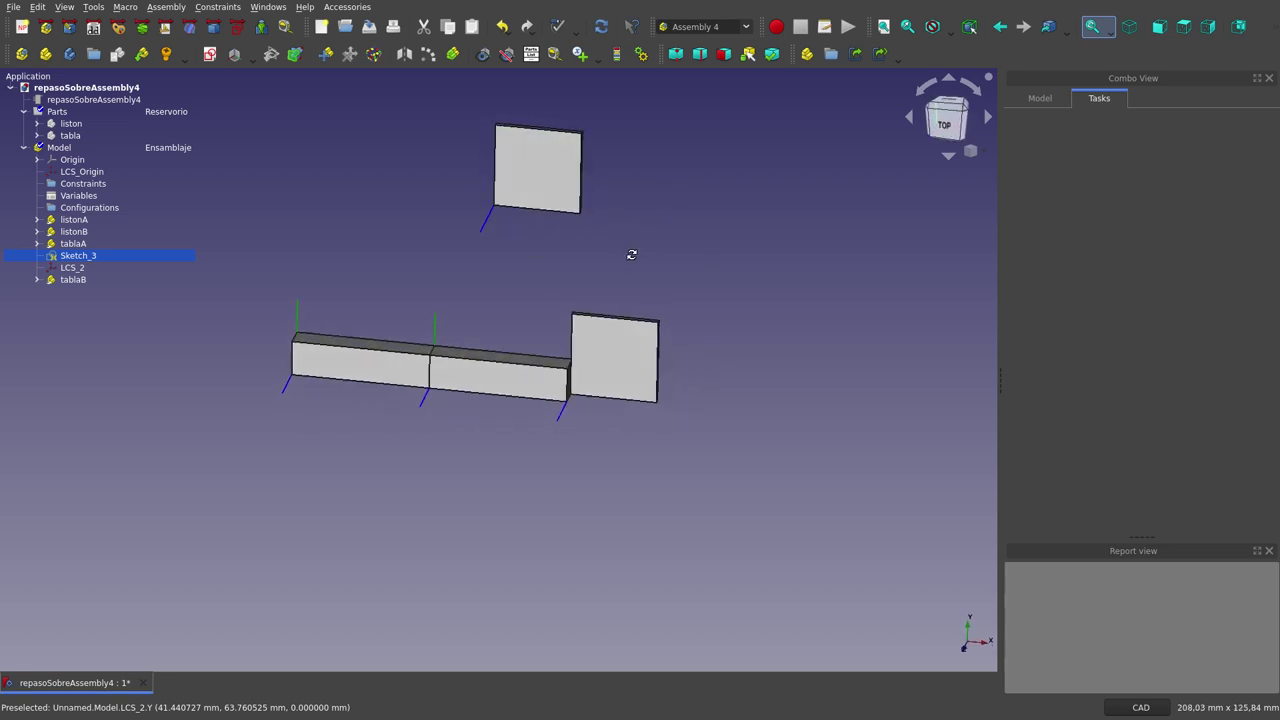
{"action": "left_click", "coordinate": [658, 187]}
{"action": "scroll", "coordinate": [568, 80], "scroll_direction": "up", "scroll_amount": 1}
{"action": "scroll", "coordinate": [568, 80], "scroll_direction": "up", "scroll_amount": 1}
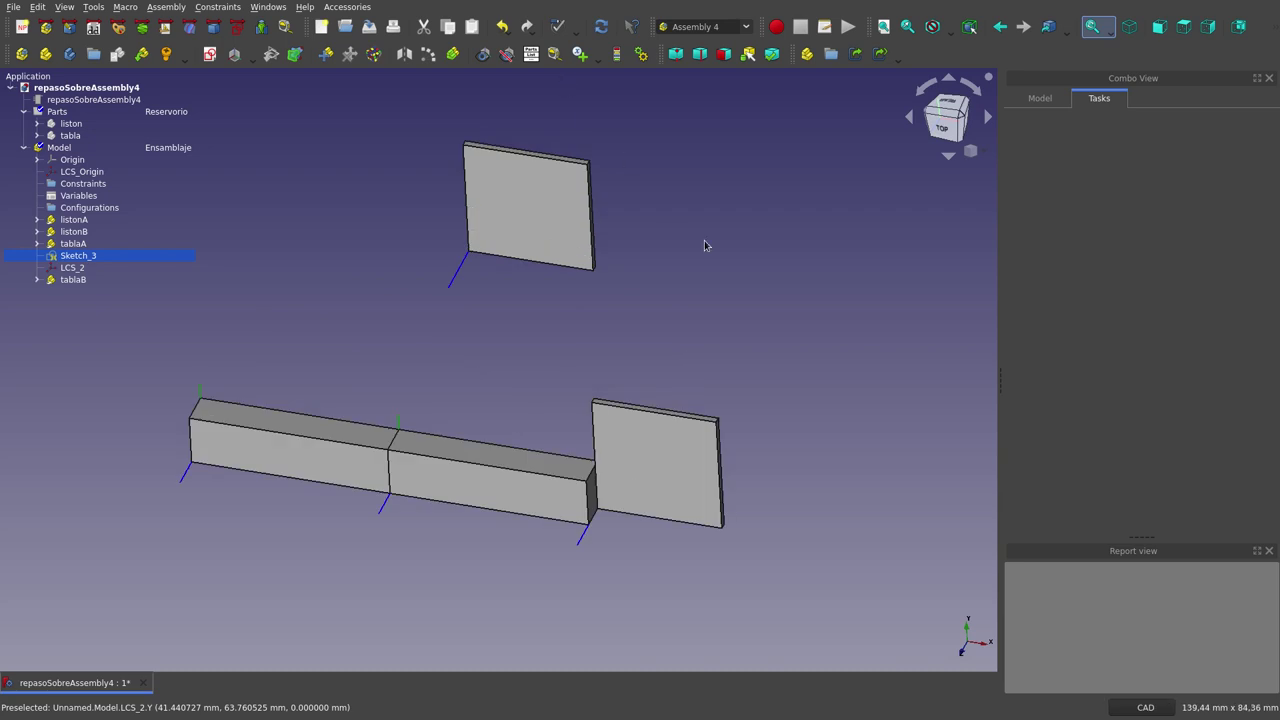